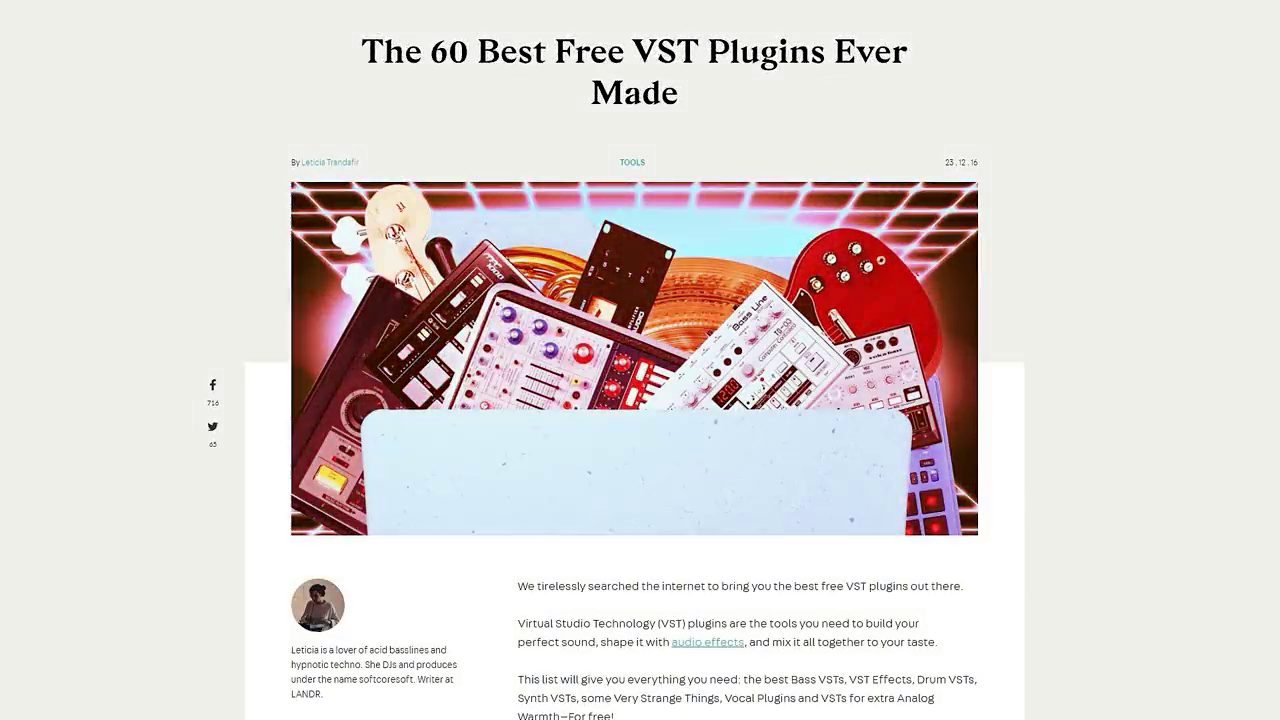
# - Scroll down through the LANDR article's list of 60 free VST plugins
pyautogui.scroll(-3, 640, 360)
pyautogui.scroll(-5, 640, 360)
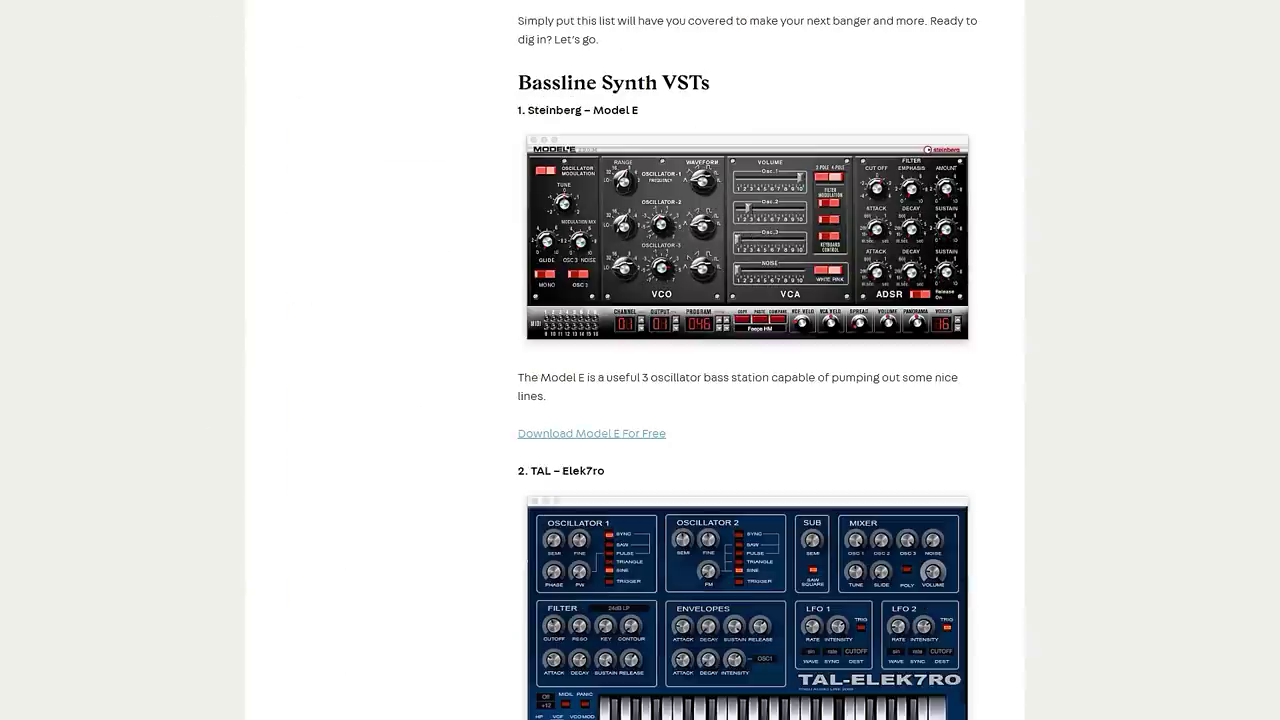
pyautogui.scroll(-3, 640, 360)
pyautogui.scroll(-3, 640, 360)
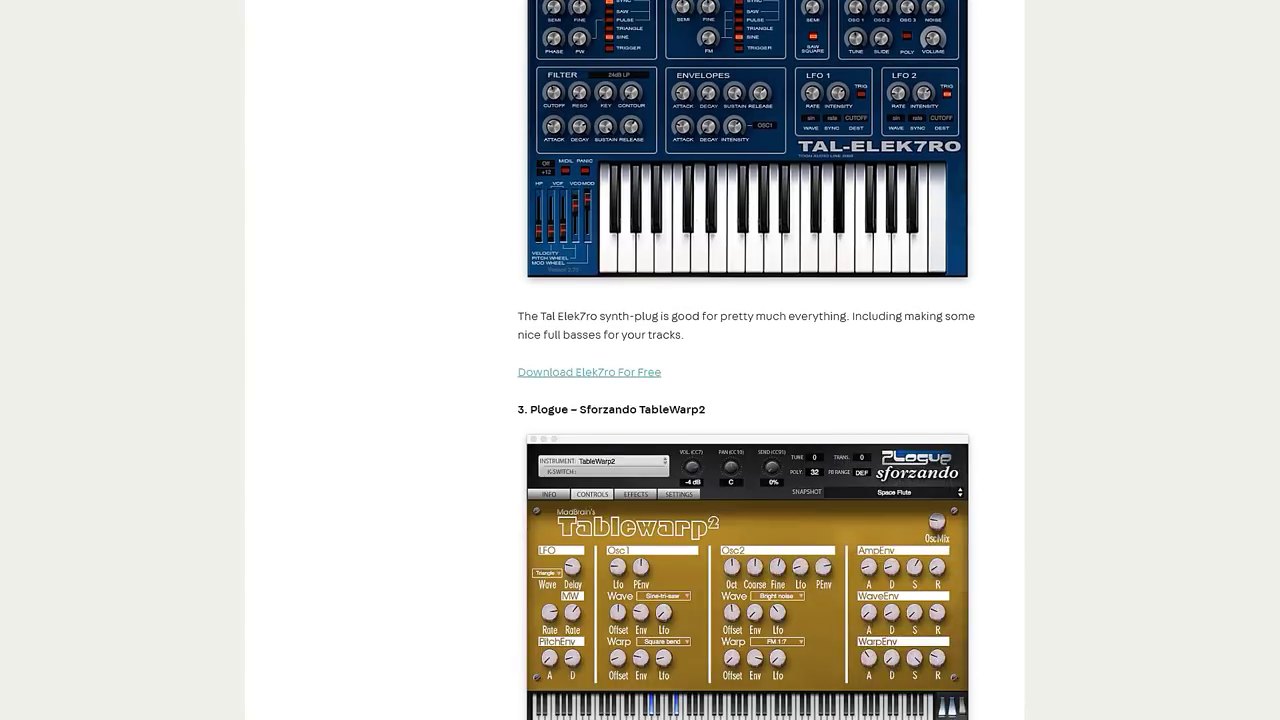
pyautogui.scroll(-3, 640, 360)
pyautogui.scroll(-4, 640, 360)
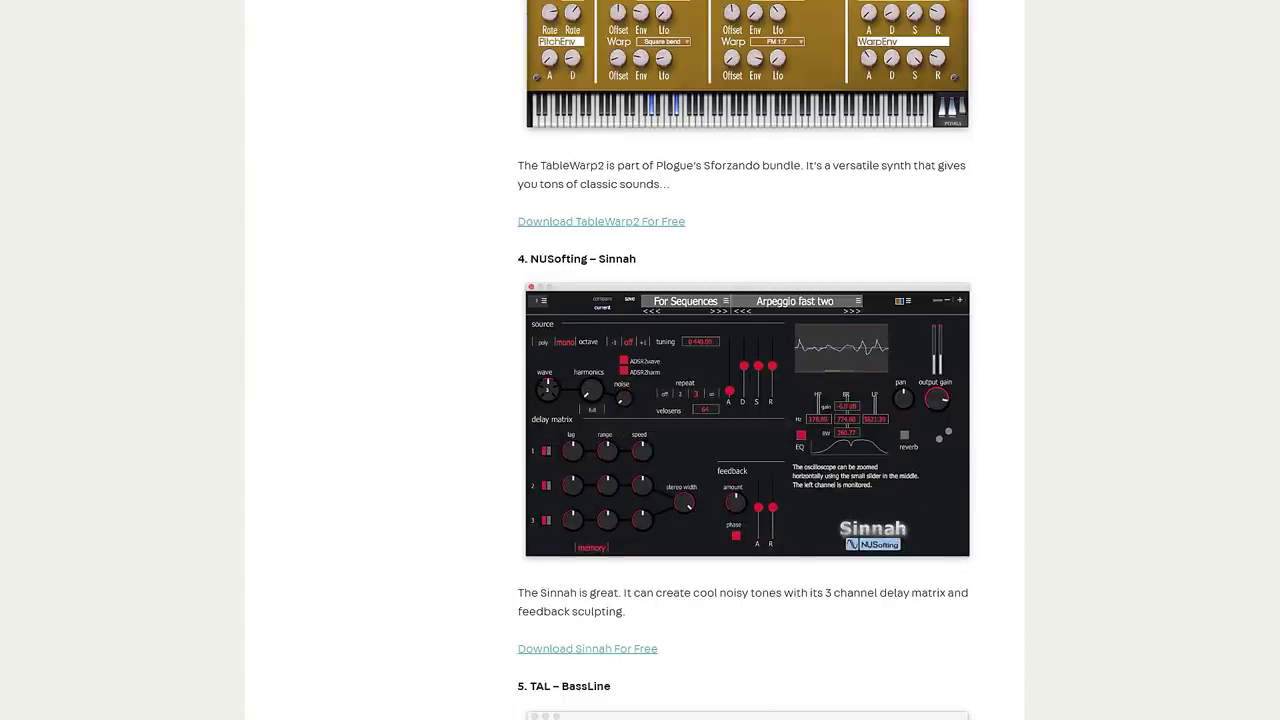
pyautogui.scroll(-4, 640, 360)
pyautogui.scroll(-3, 640, 360)
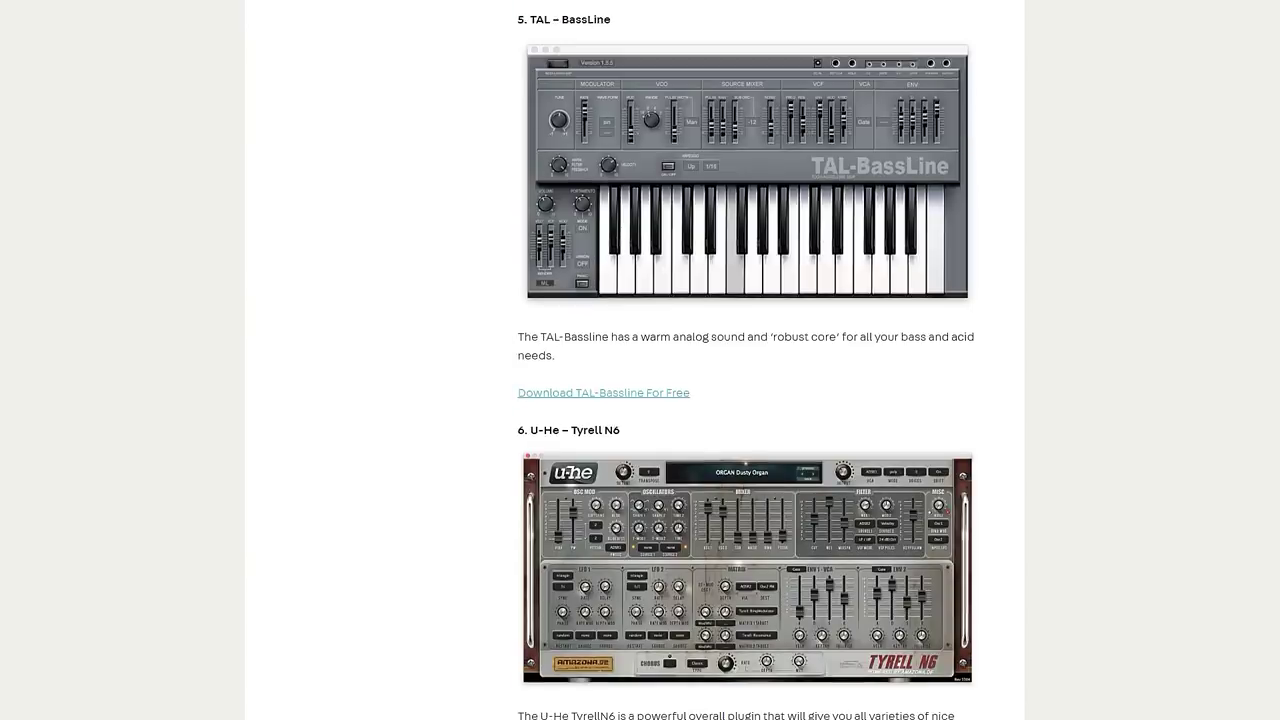
pyautogui.scroll(-4, 640, 360)
pyautogui.scroll(-3, 640, 360)
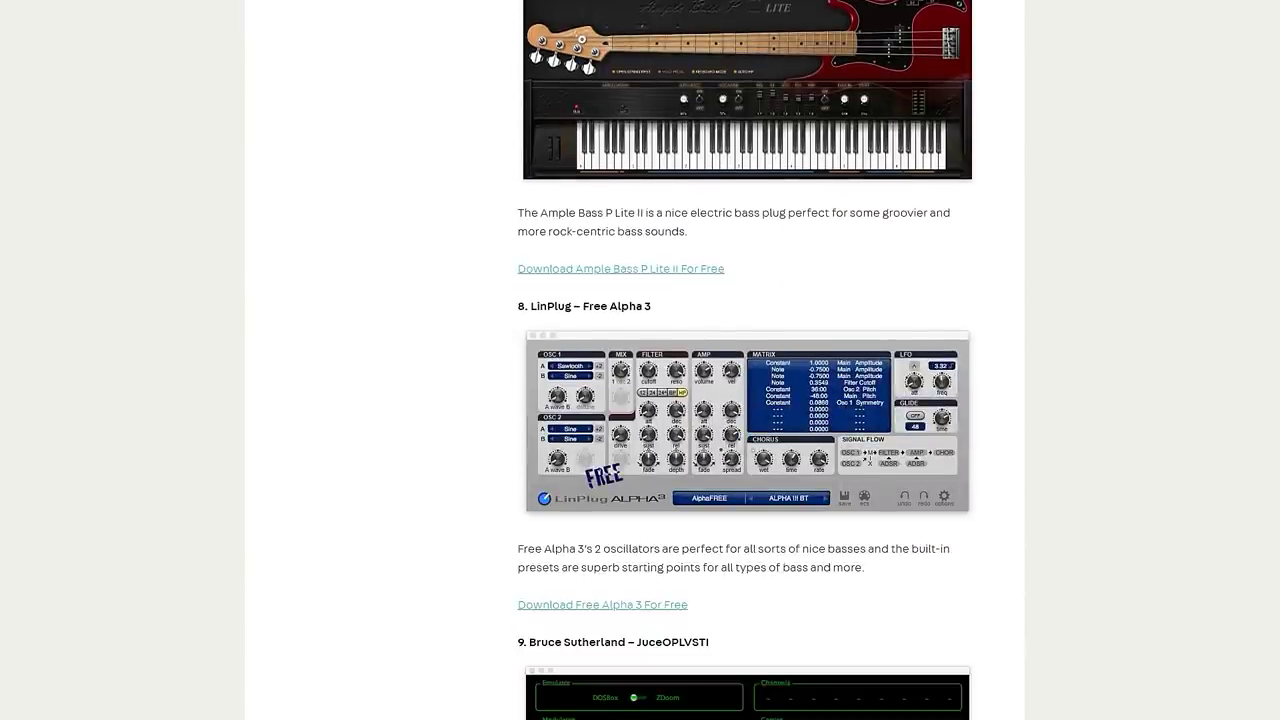
pyautogui.scroll(-2, 640, 360)
pyautogui.scroll(-5, 640, 360)
pyautogui.scroll(-2, 640, 360)
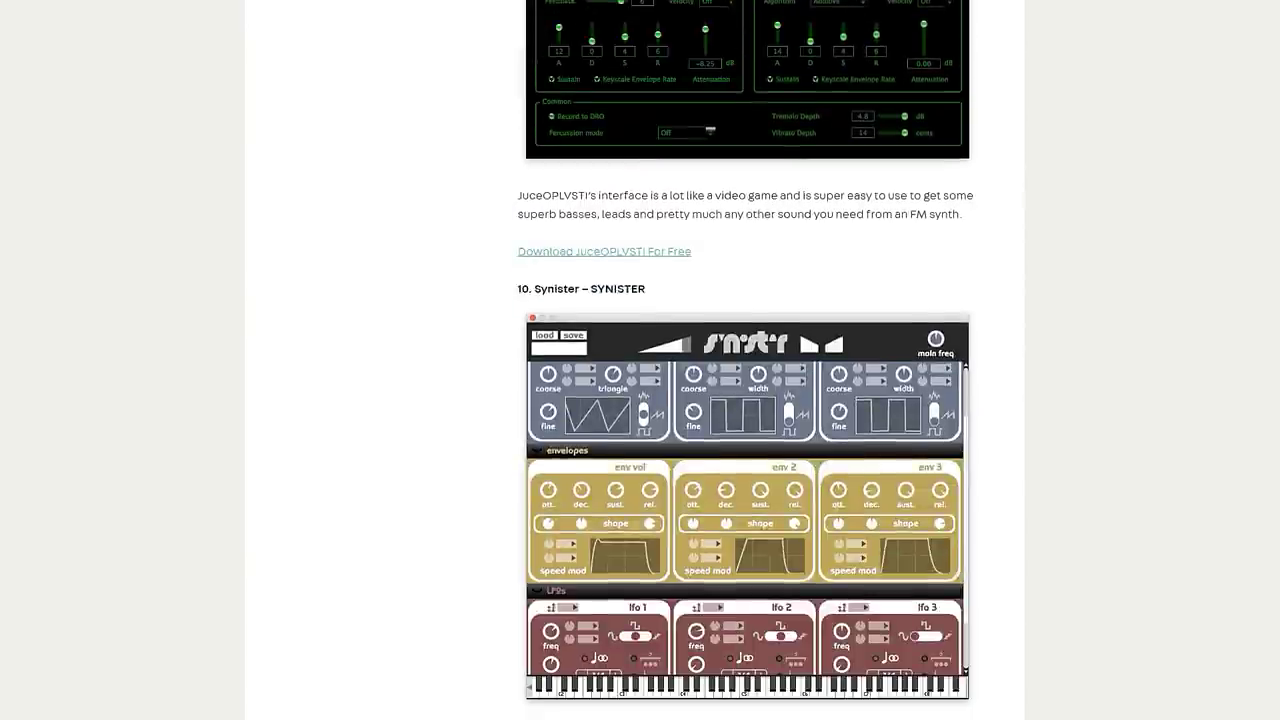
pyautogui.scroll(-5, 640, 360)
pyautogui.scroll(-5, 640, 360)
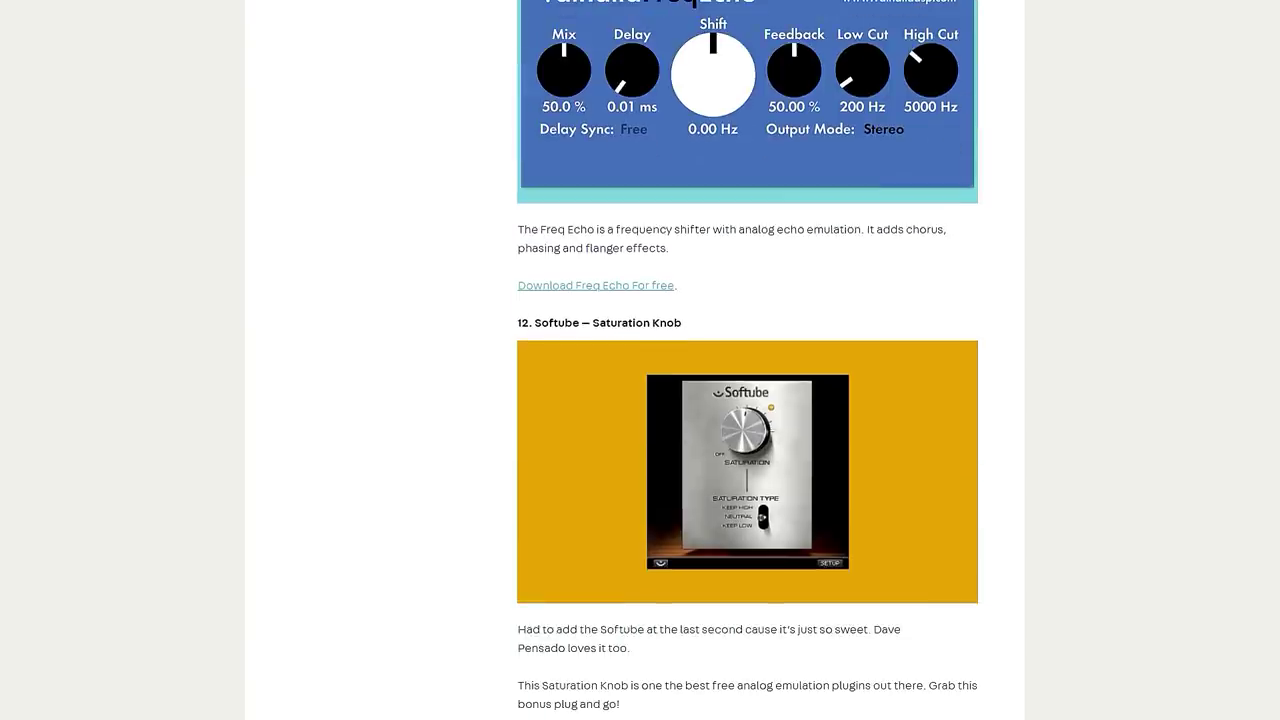
pyautogui.scroll(-2, 640, 360)
pyautogui.scroll(-5, 640, 360)
pyautogui.scroll(-1, 640, 360)
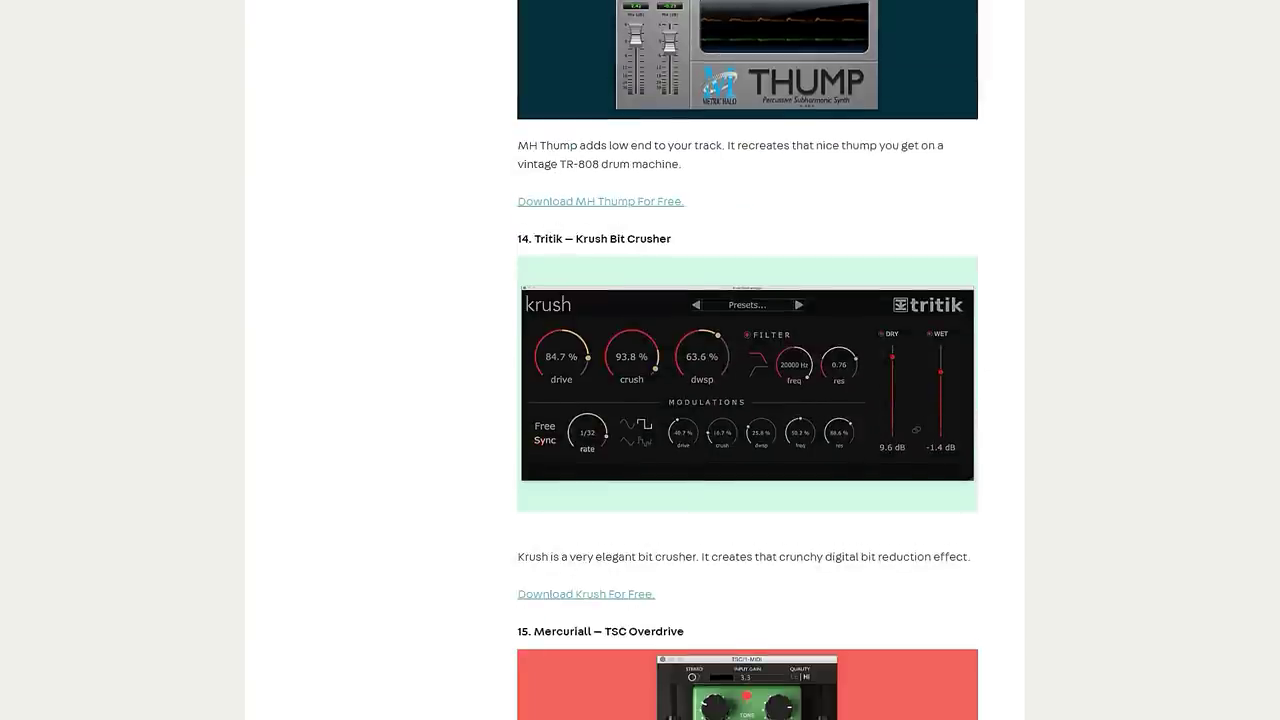
pyautogui.scroll(-5, 640, 360)
pyautogui.scroll(-5, 640, 360)
pyautogui.scroll(-6, 640, 360)
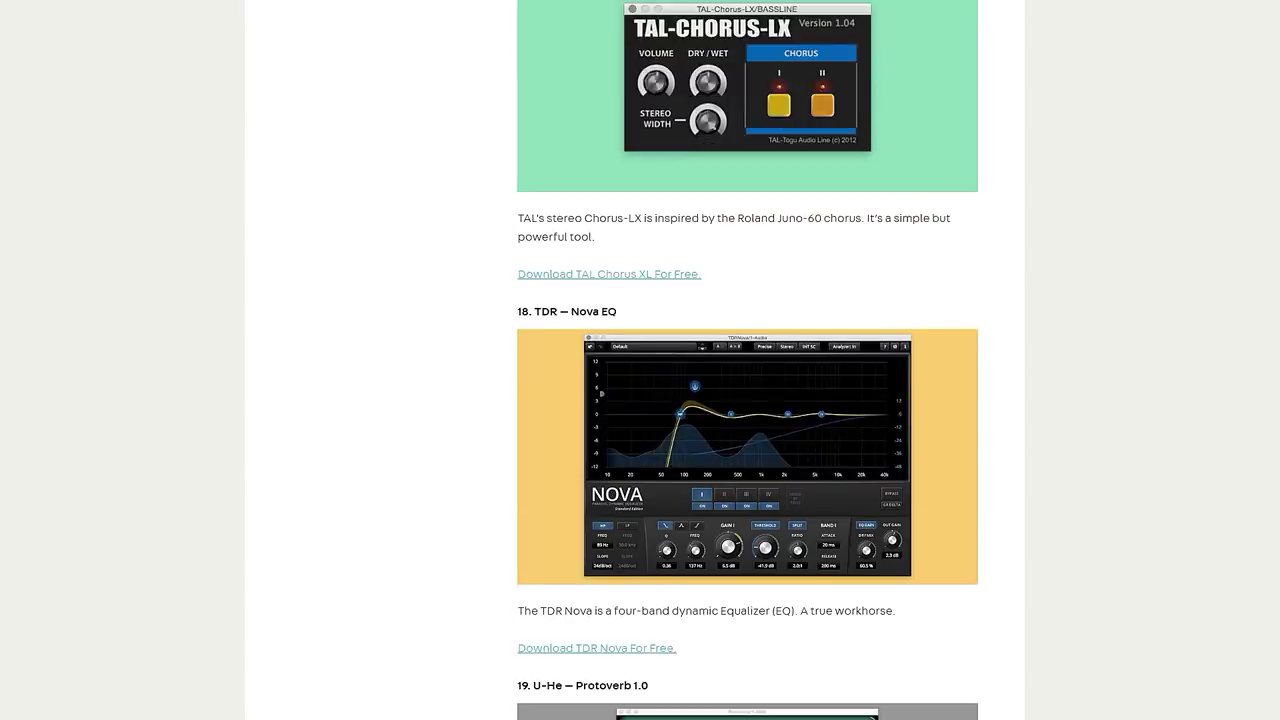
pyautogui.scroll(-5, 640, 360)
pyautogui.scroll(-5, 640, 360)
pyautogui.scroll(-5, 640, 360)
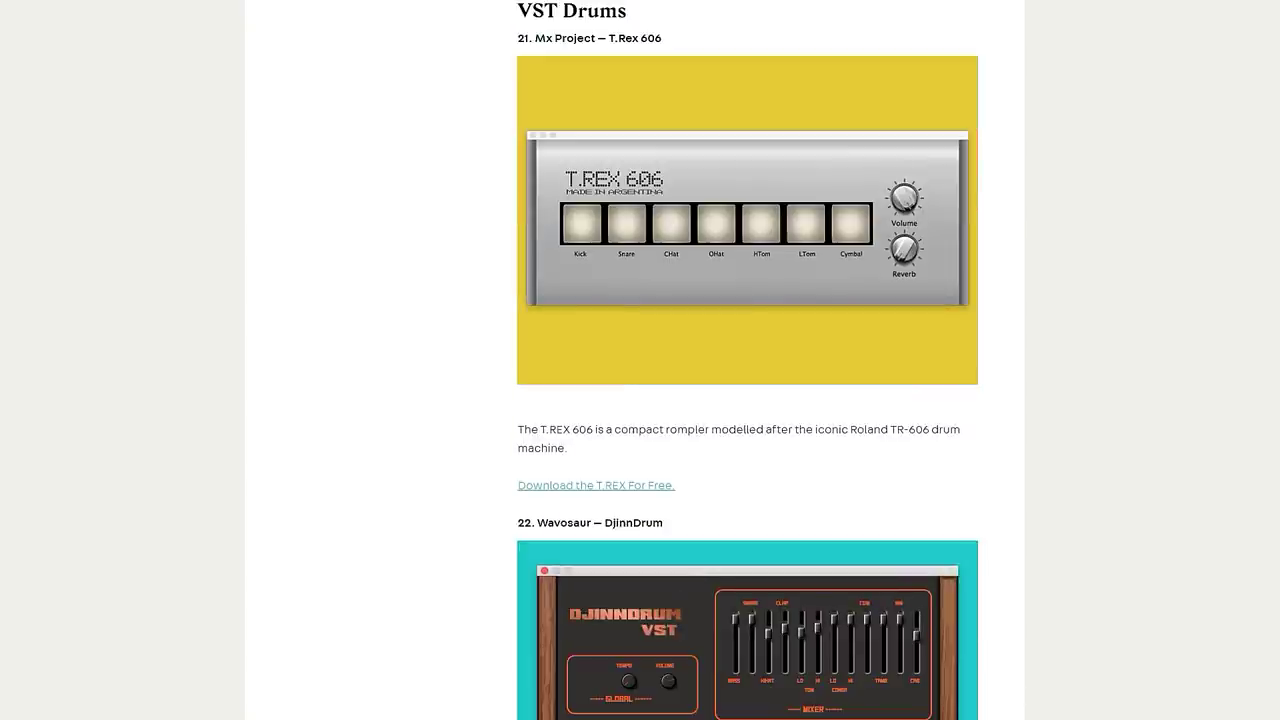
# - Reach the drums section, then pick out the Doppler Dome and Protoverb rows in the plugin spreadsheet
pyautogui.scroll(-1, 640, 360)
pyautogui.scroll(-5, 640, 360)
pyautogui.scroll(-5, 640, 360)
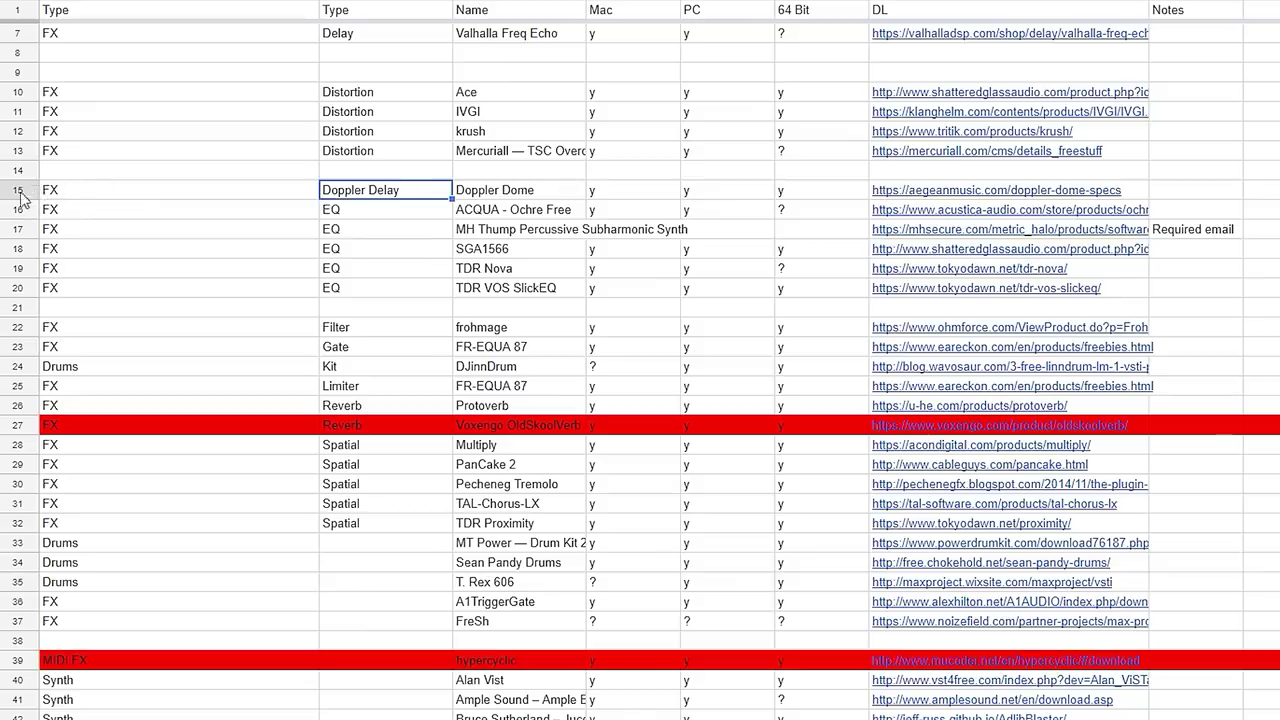
pyautogui.click(20, 192)
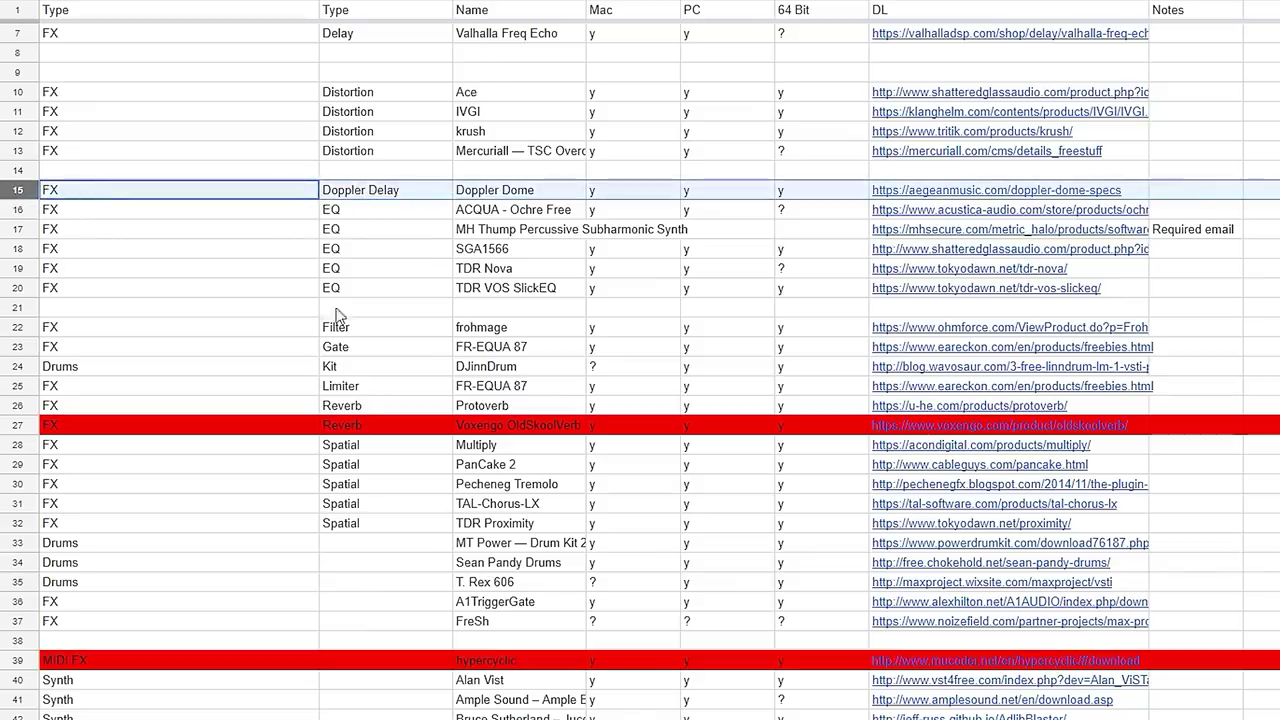
pyautogui.click(370, 414)
# - Drag the Protoverb window to the screen centre and try editing its preset code field
pyautogui.click(20, 430)
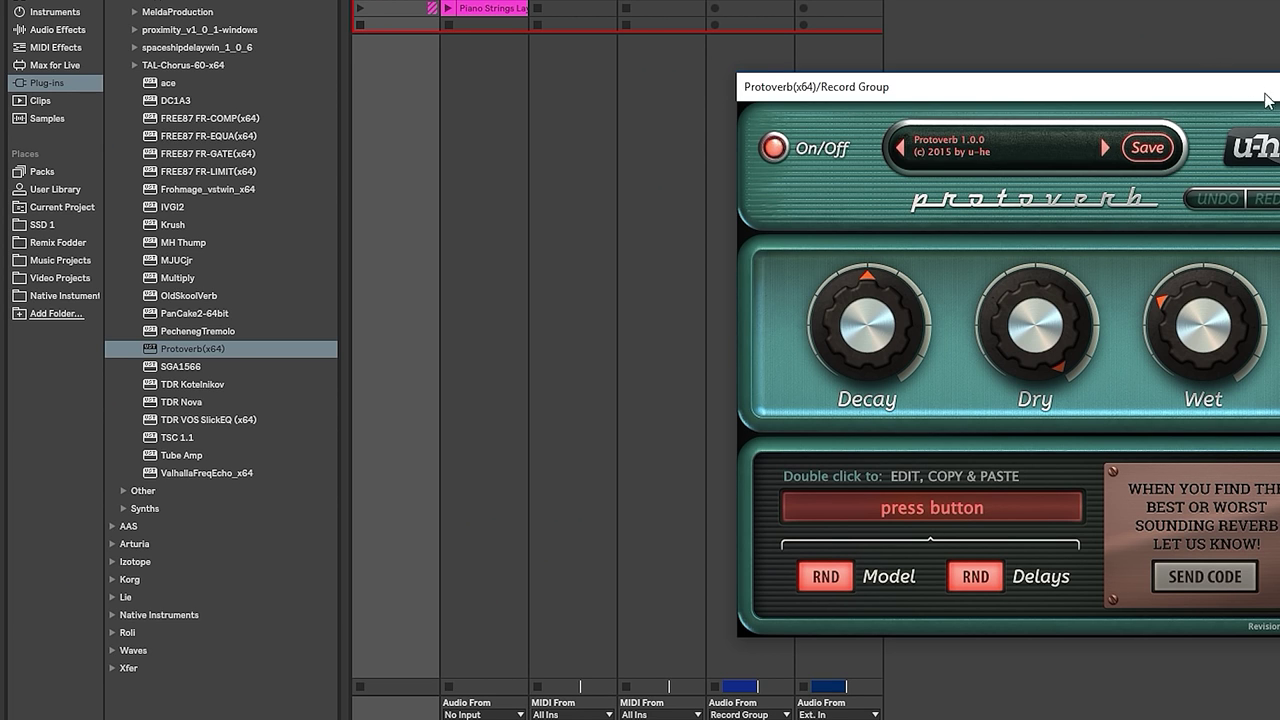
pyautogui.moveTo(1105, 87); pyautogui.dragTo(753, 56)
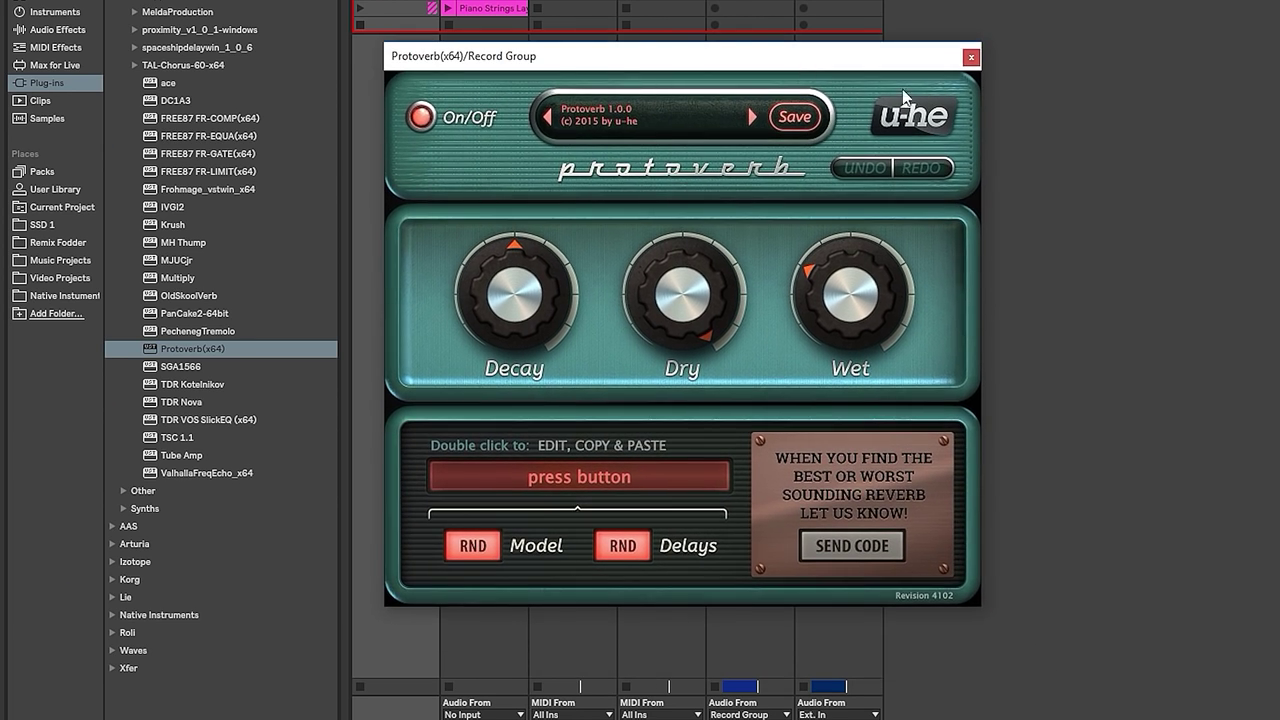
pyautogui.moveTo(868, 66)
pyautogui.mouseDown()
pyautogui.moveTo(847, 76)
pyautogui.moveTo(842, 64)
pyautogui.mouseUp()
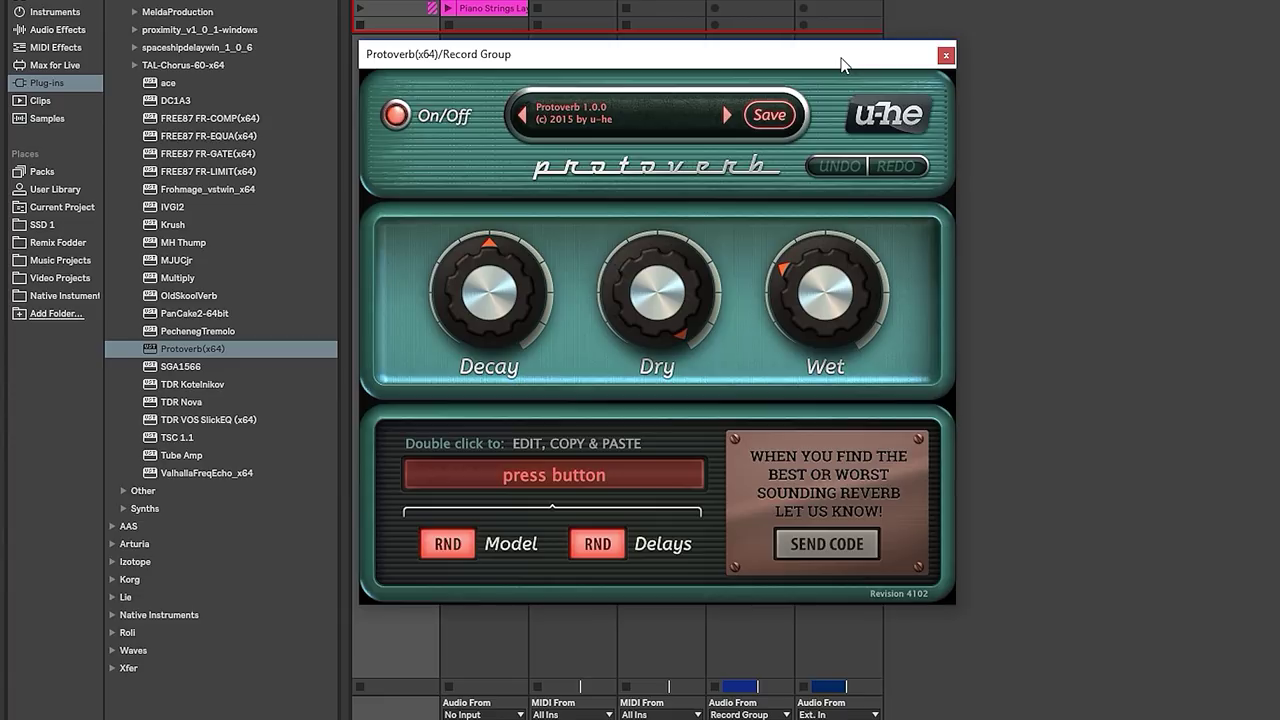
pyautogui.moveTo(841, 65); pyautogui.dragTo(843, 65)
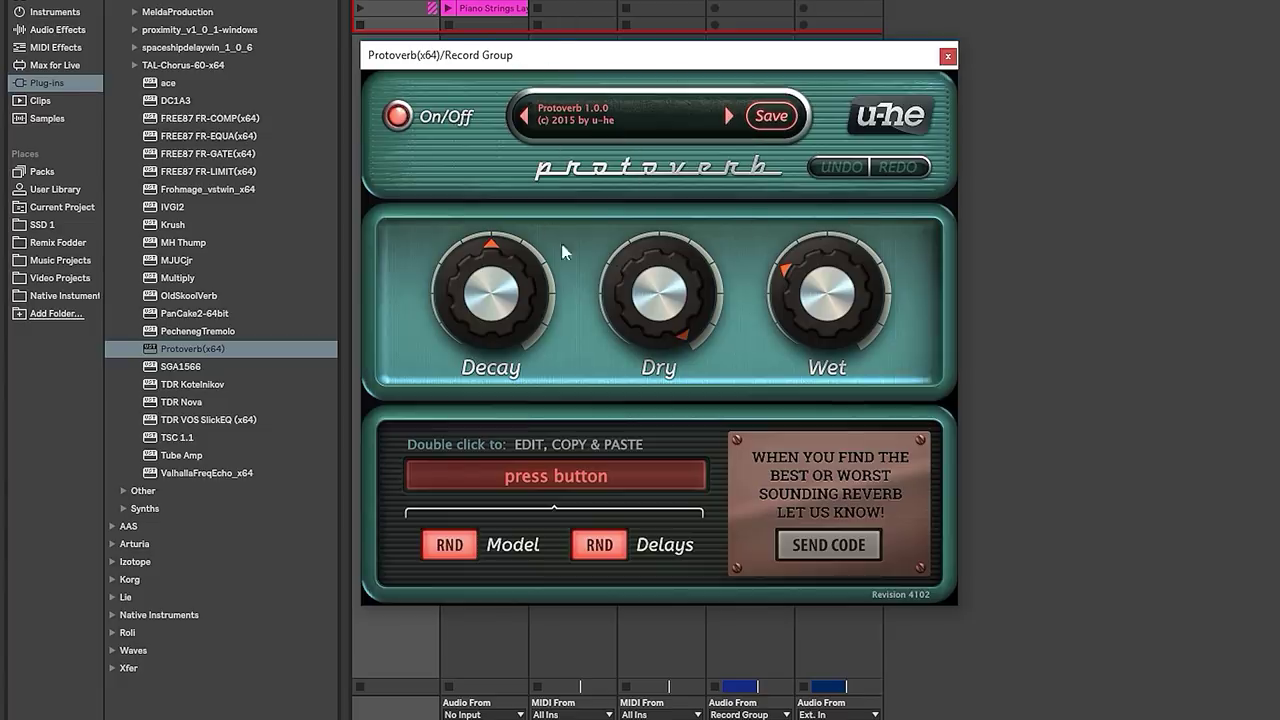
pyautogui.moveTo(619, 65); pyautogui.dragTo(616, 61)
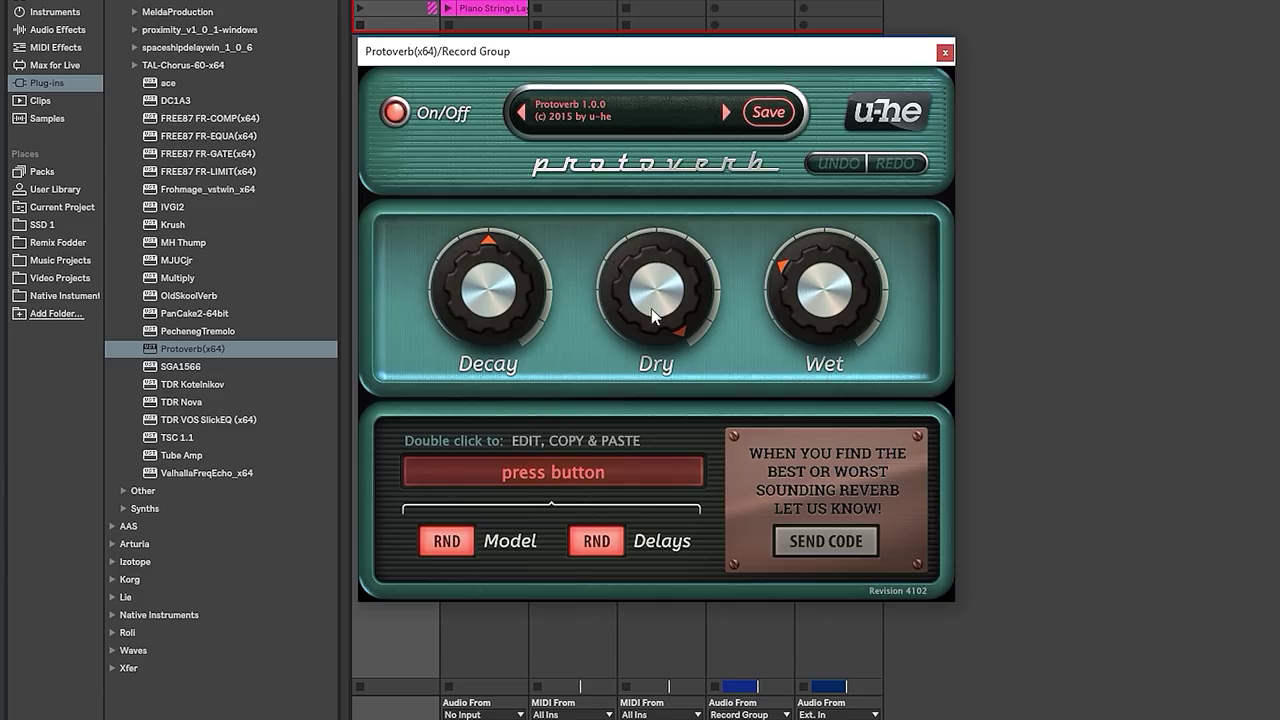
pyautogui.doubleClick(563, 481)
pyautogui.click(537, 534)
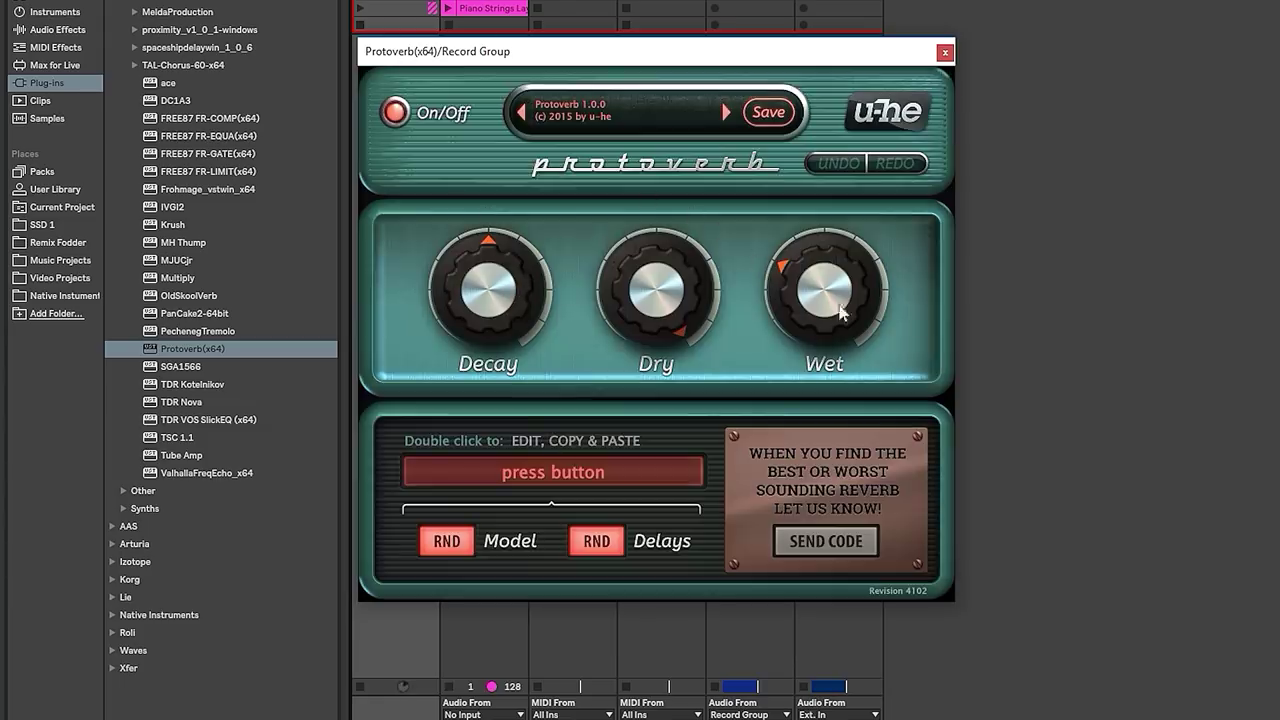
# - Max out Protoverb's Wet and nudge Dry, then sweep Decay up to 98.5 and back to 47
pyautogui.moveTo(840, 312); pyautogui.dragTo(803, 627)
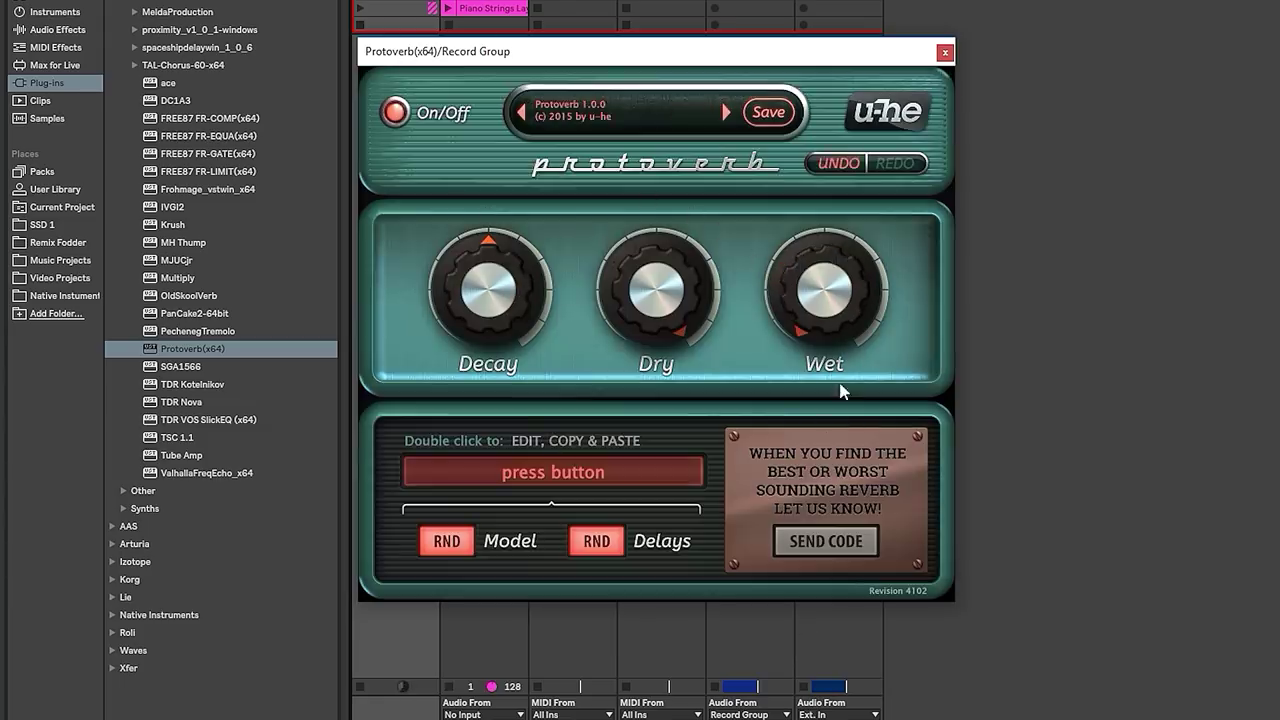
pyautogui.moveTo(828, 352); pyautogui.dragTo(828, 250)
pyautogui.moveTo(680, 320); pyautogui.dragTo(680, 300)
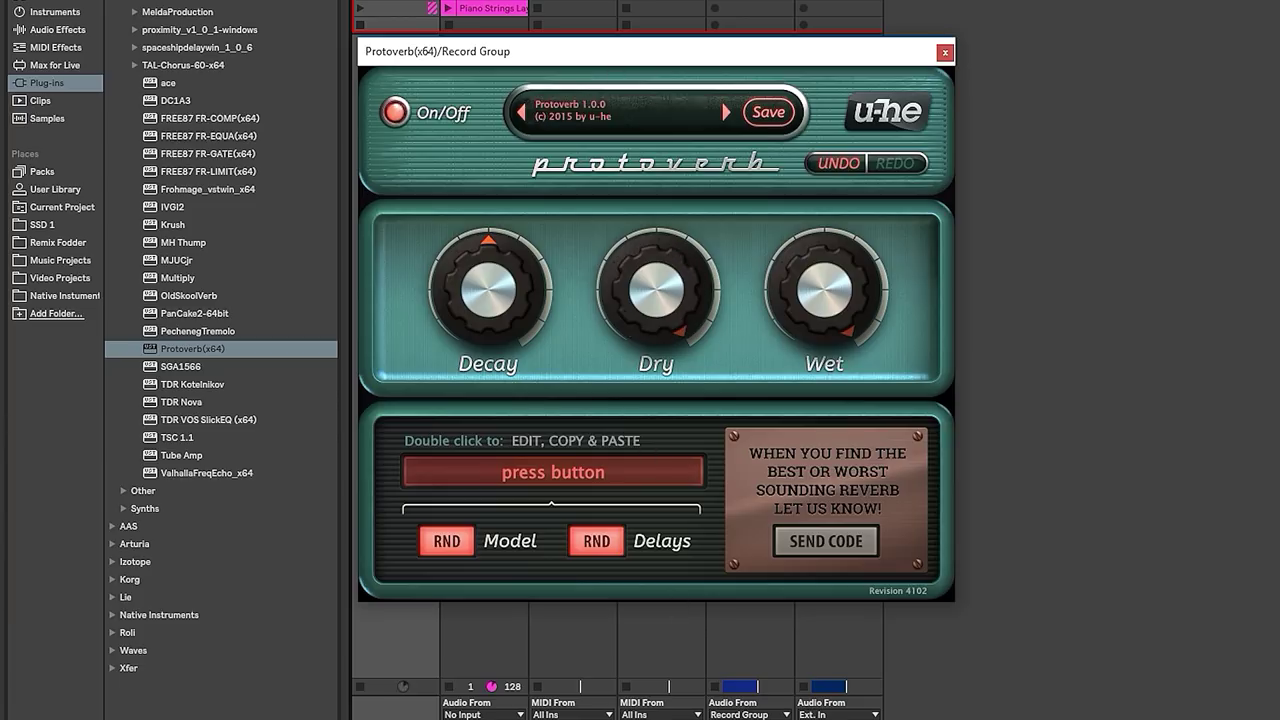
pyautogui.moveTo(776, 305); pyautogui.dragTo(776, 255)
pyautogui.moveTo(512, 258); pyautogui.dragTo(512, 210)
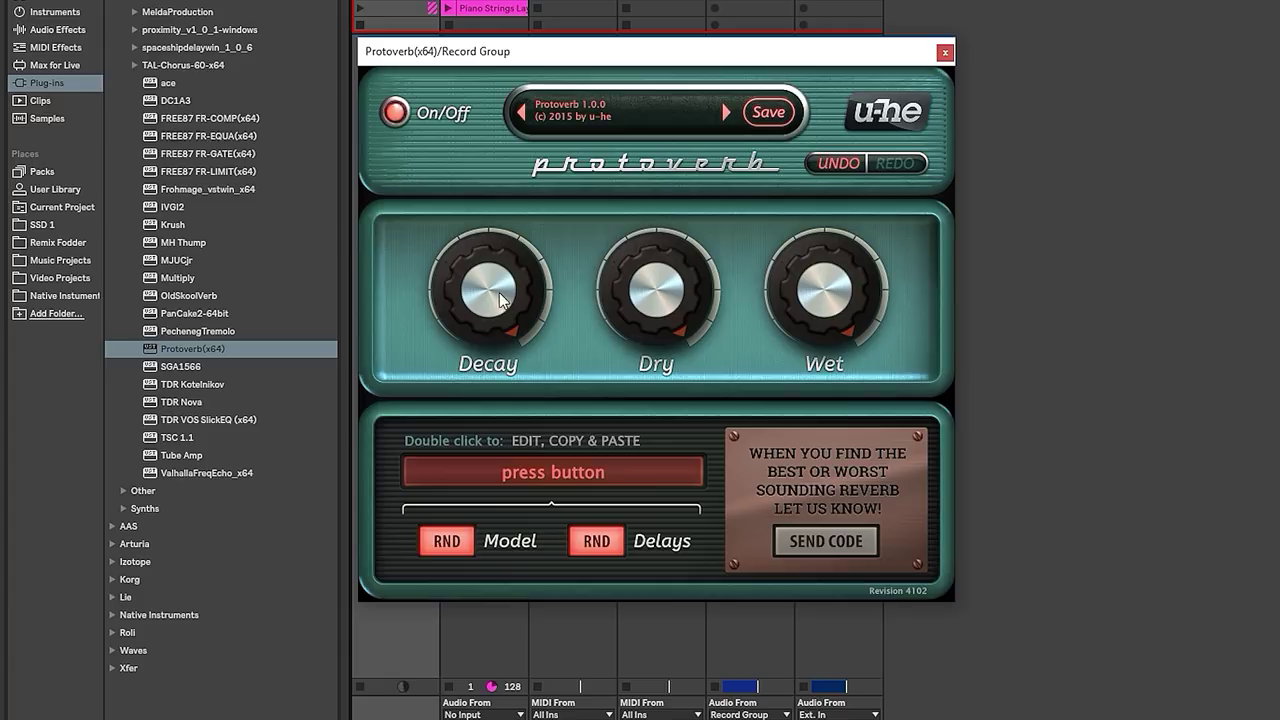
pyautogui.moveTo(500, 300); pyautogui.dragTo(504, 320)
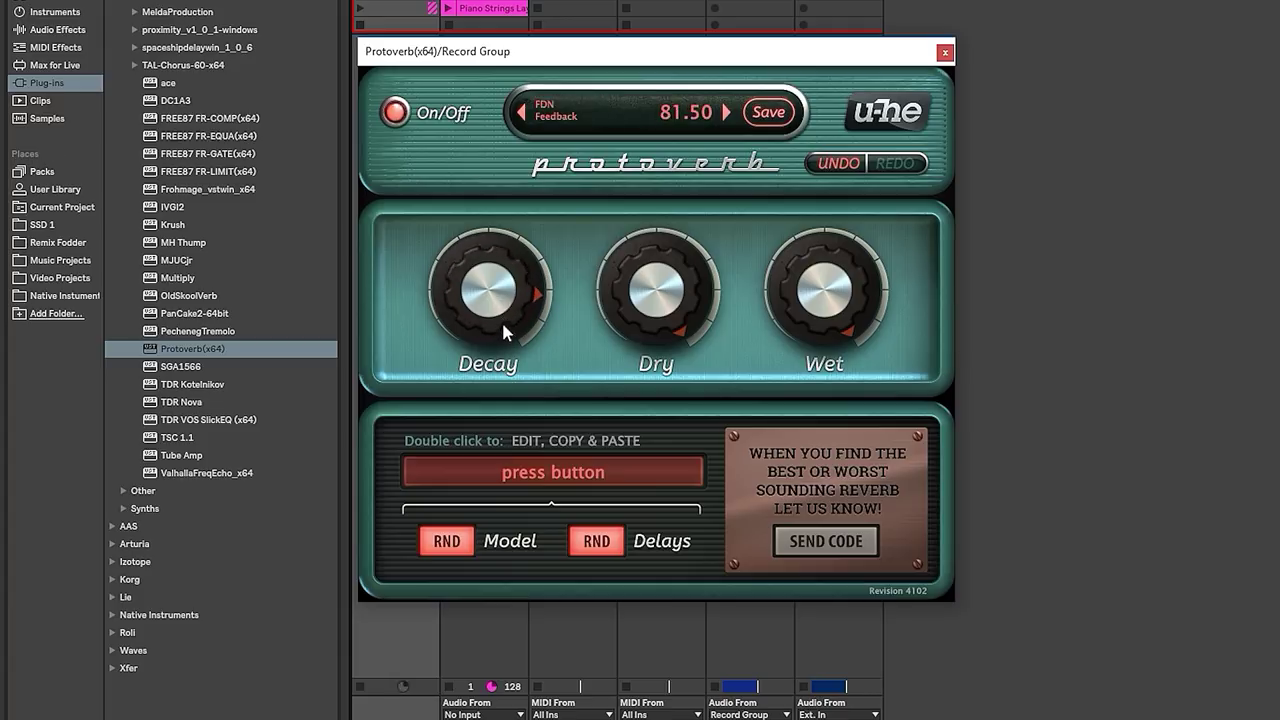
pyautogui.moveTo(504, 318)
pyautogui.mouseDown()
pyautogui.moveTo(506, 300)
pyautogui.moveTo(488, 428)
pyautogui.moveTo(486, 408)
pyautogui.mouseUp()
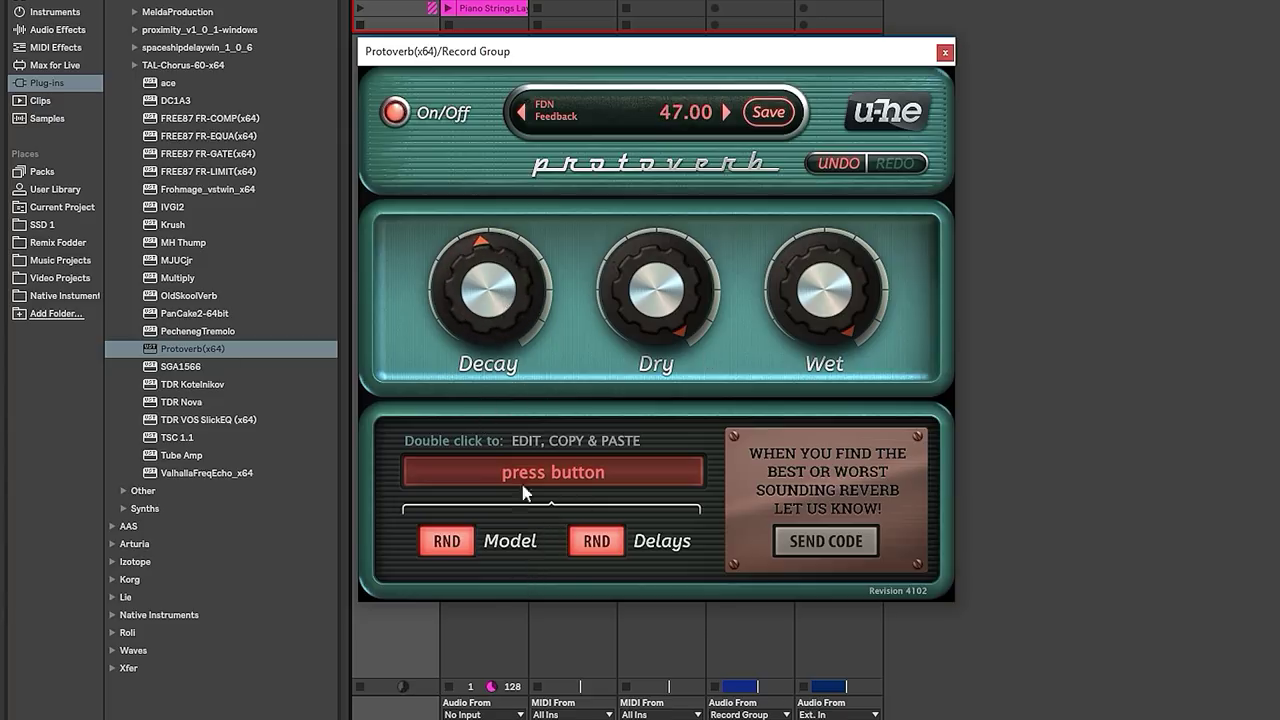
# - Randomize Protoverb's reverb model several times while adjusting Decay around 57.5
pyautogui.click(444, 542)
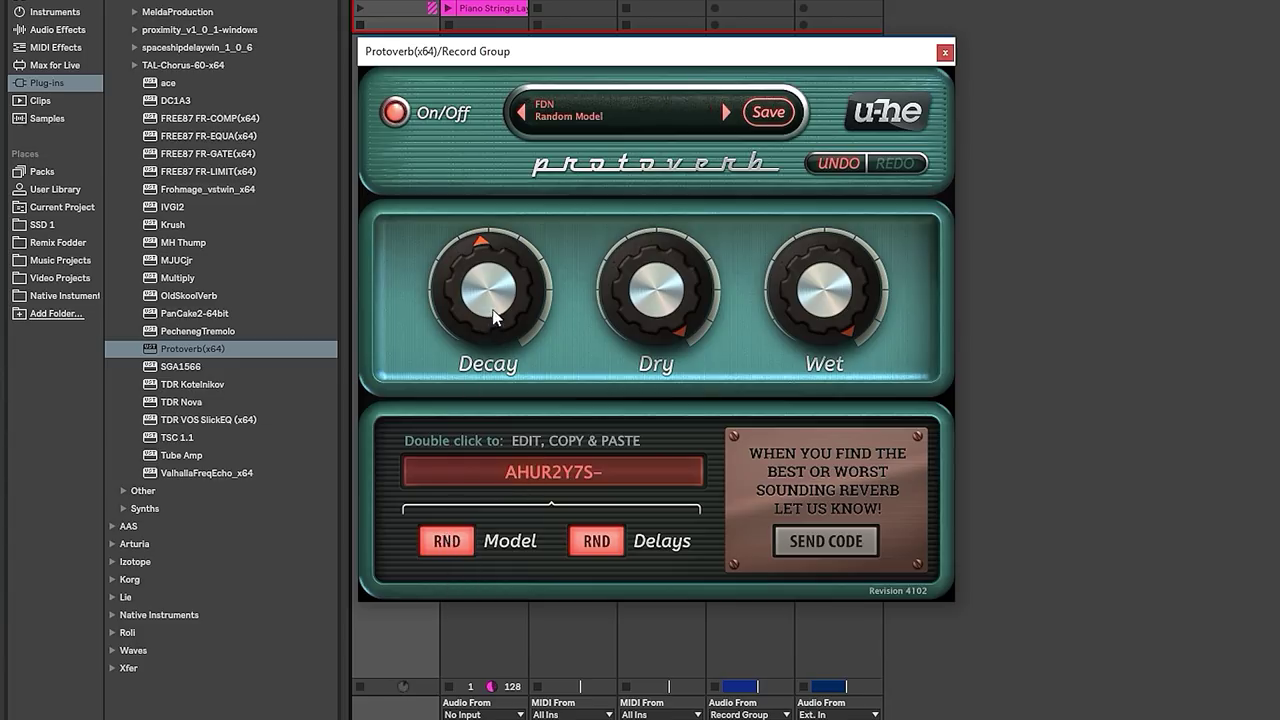
pyautogui.moveTo(493, 317); pyautogui.dragTo(503, 300)
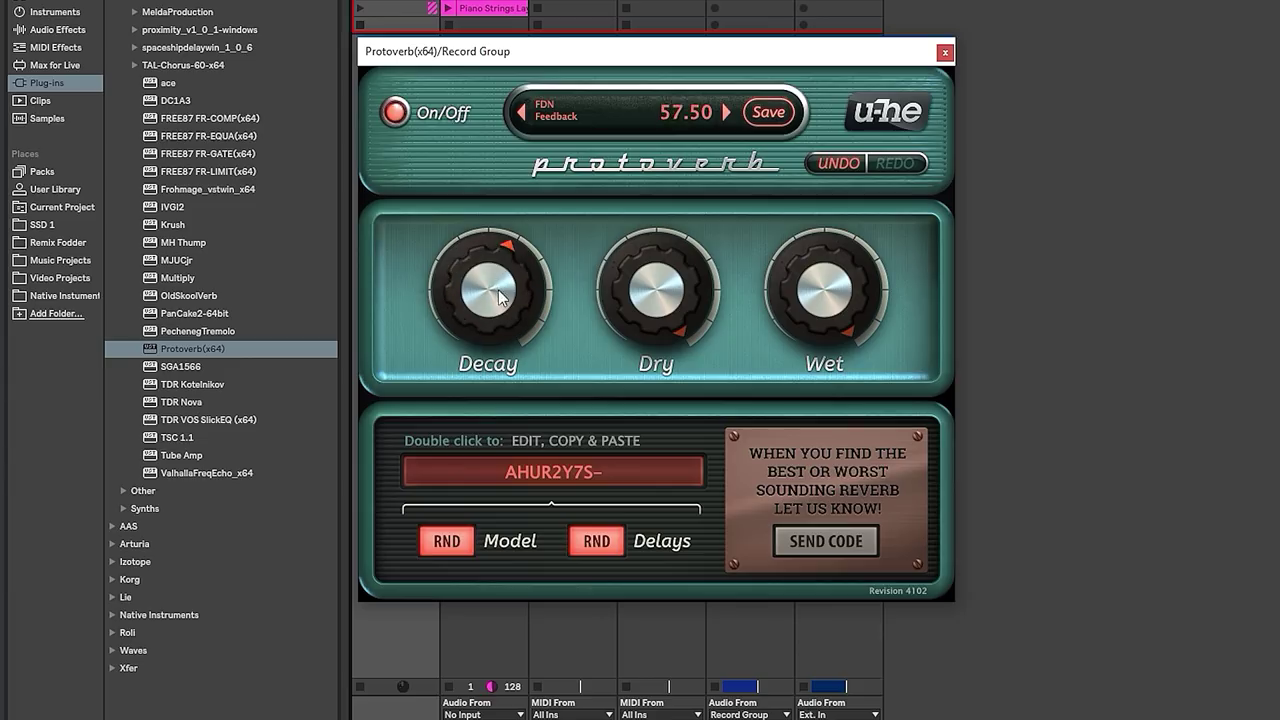
pyautogui.click(453, 546)
pyautogui.click(453, 546)
pyautogui.click(453, 546)
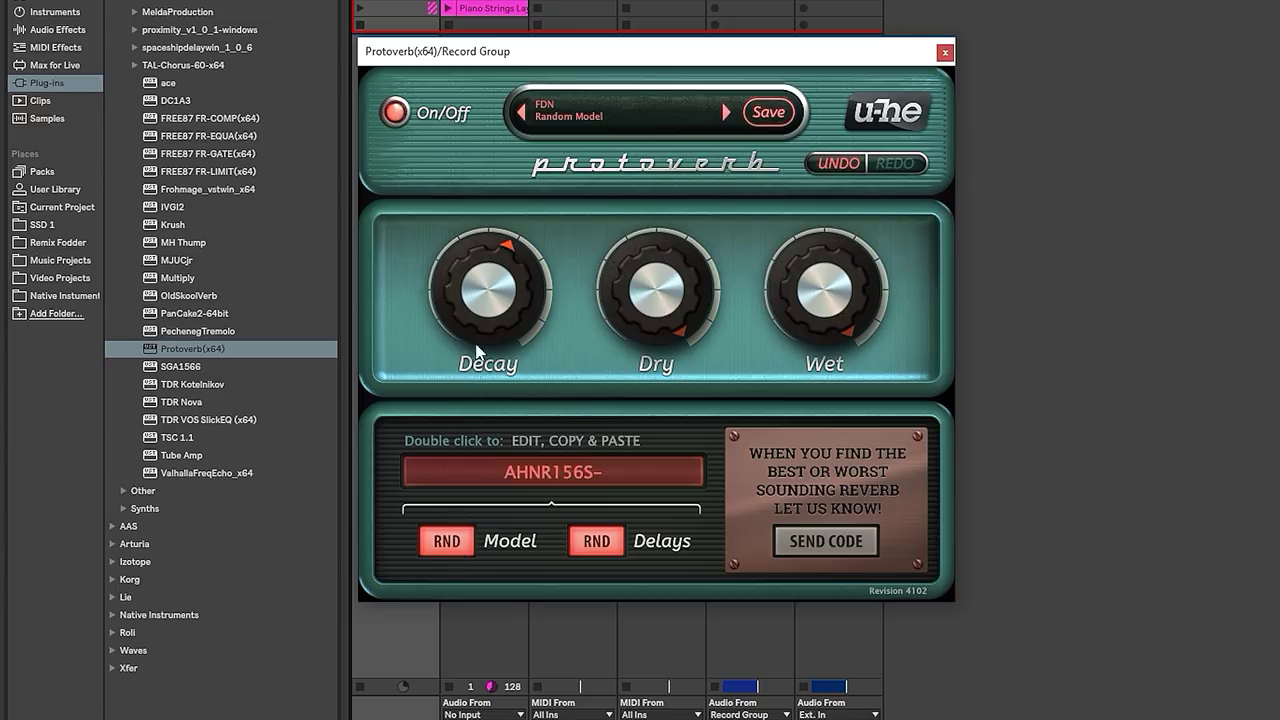
pyautogui.click(462, 541)
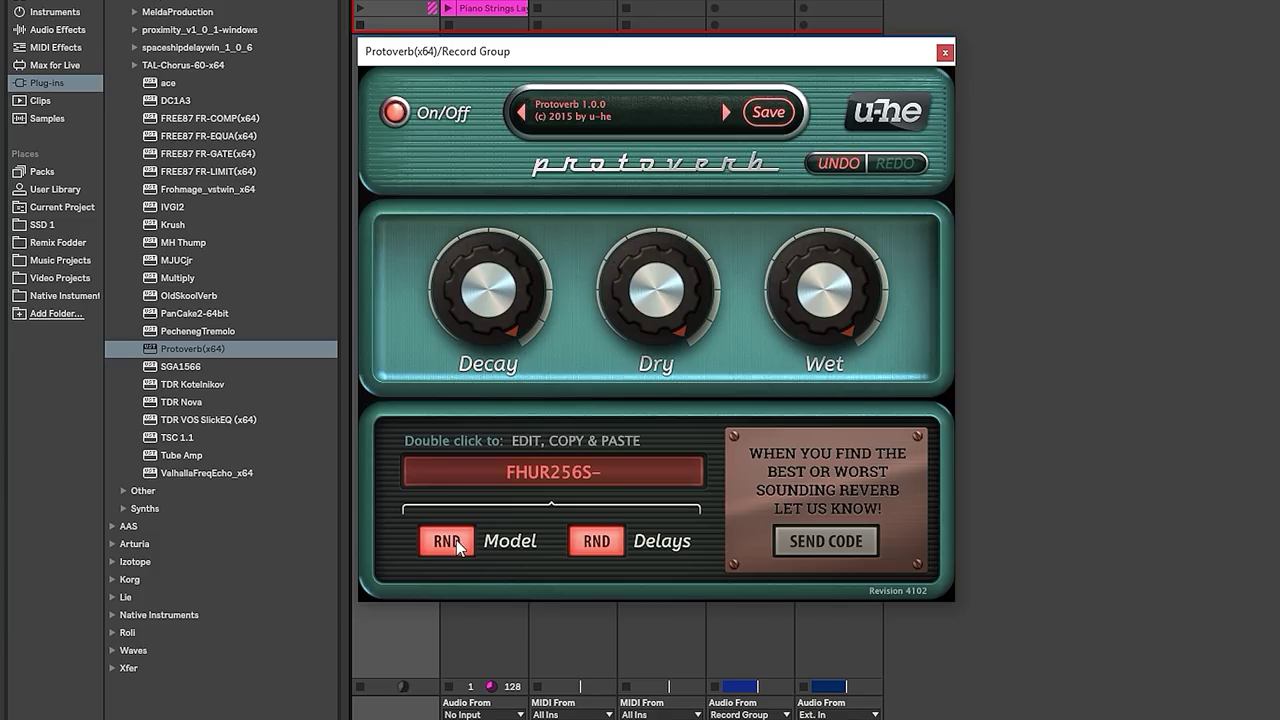
pyautogui.click(457, 548)
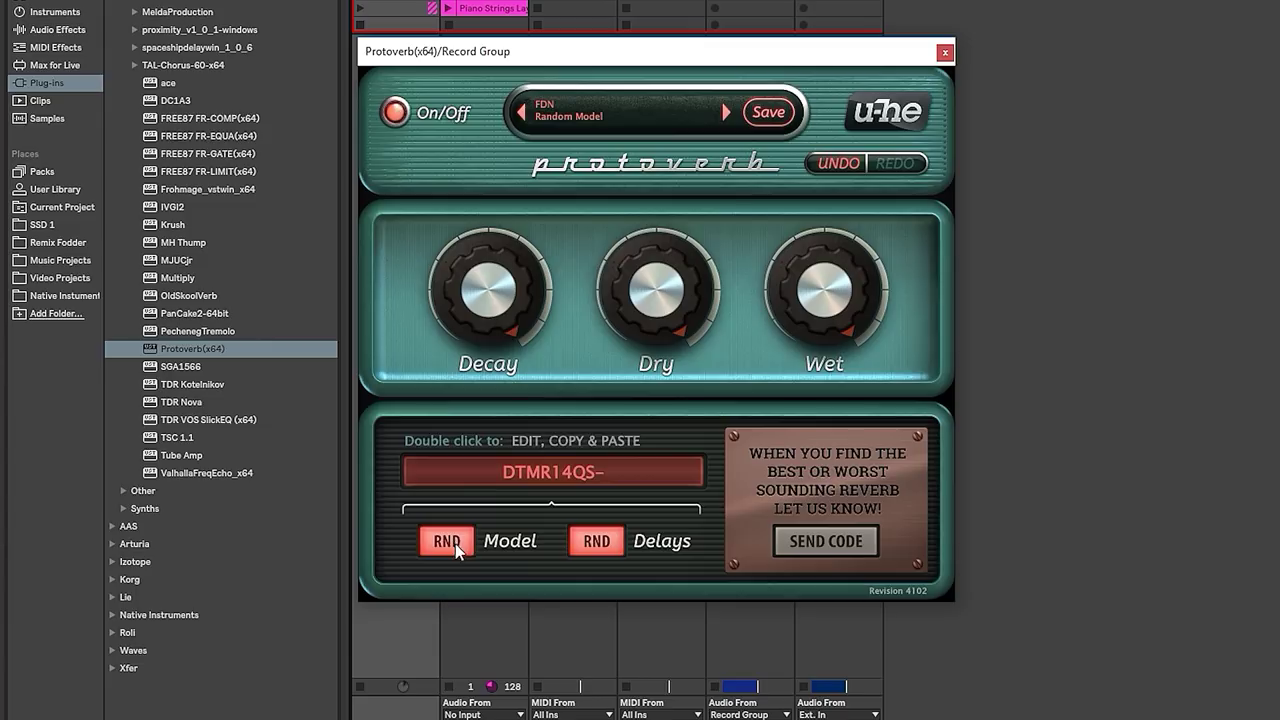
pyautogui.moveTo(480, 327)
pyautogui.mouseDown()
pyautogui.moveTo(480, 365)
pyautogui.moveTo(477, 330)
pyautogui.mouseUp()
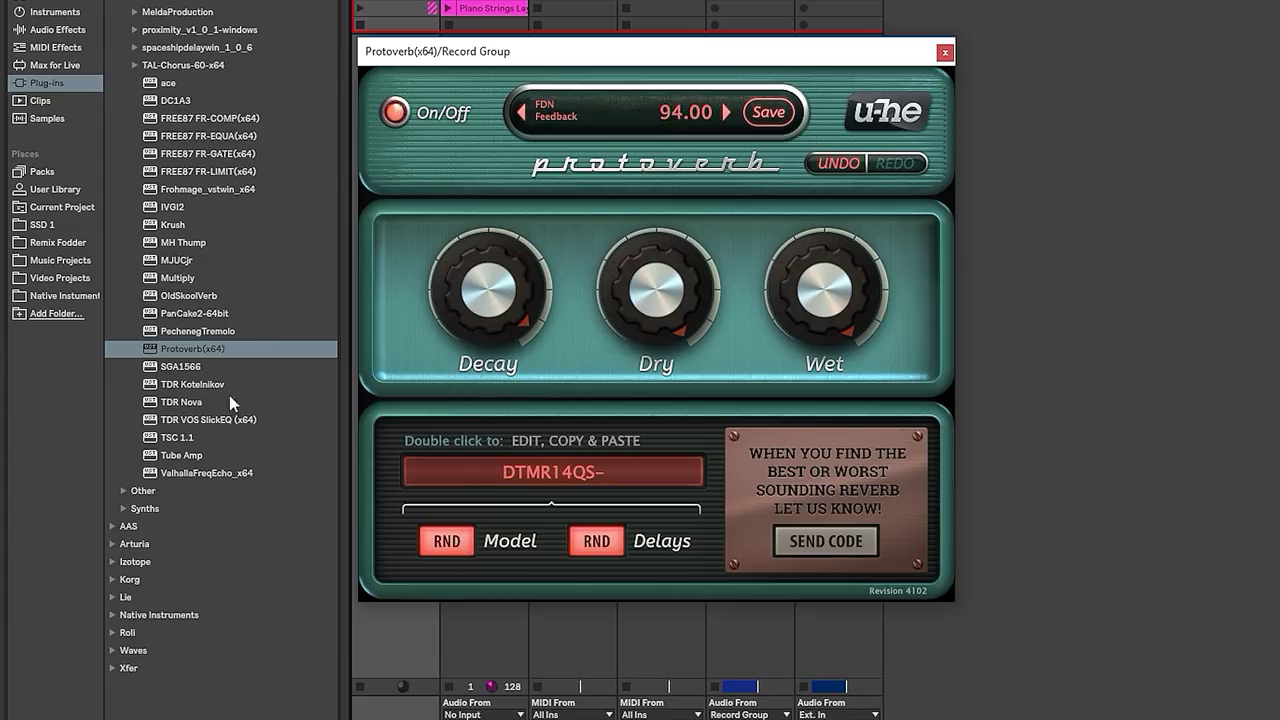
# - Randomize Protoverb's delay settings three times, then refocus the session and nudge the window
pyautogui.click(601, 555)
pyautogui.click(597, 547)
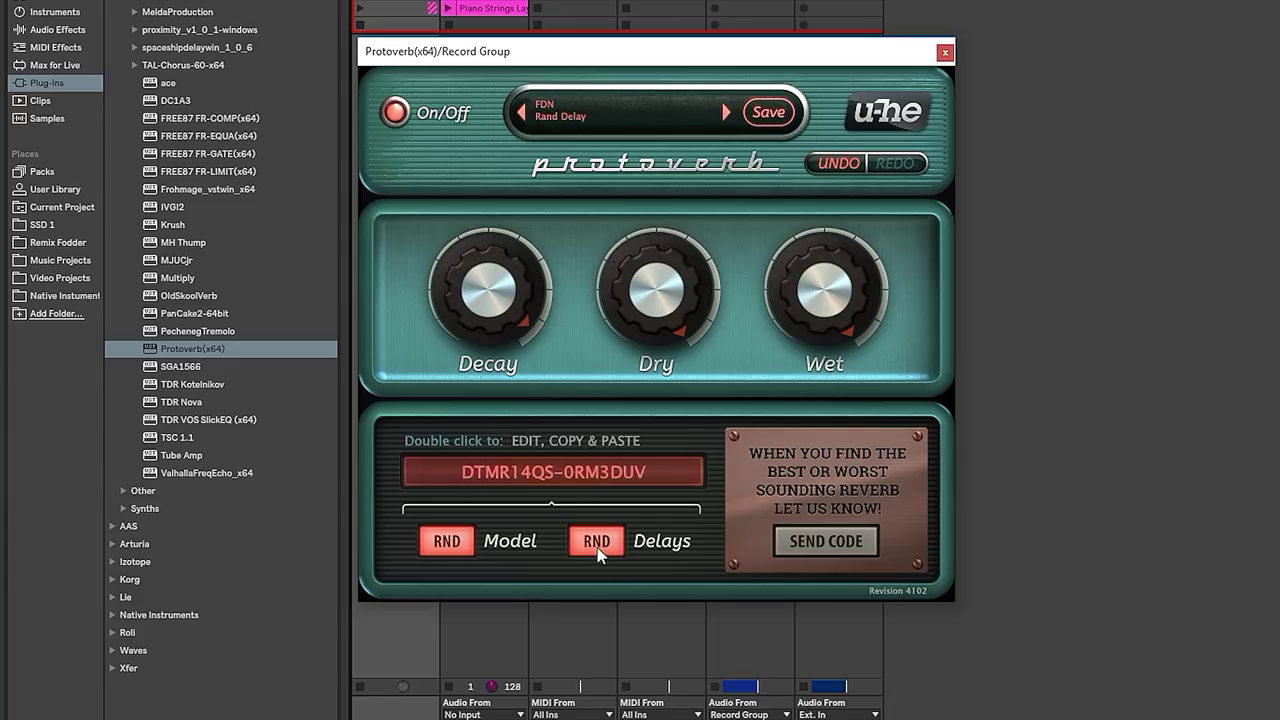
pyautogui.click(597, 547)
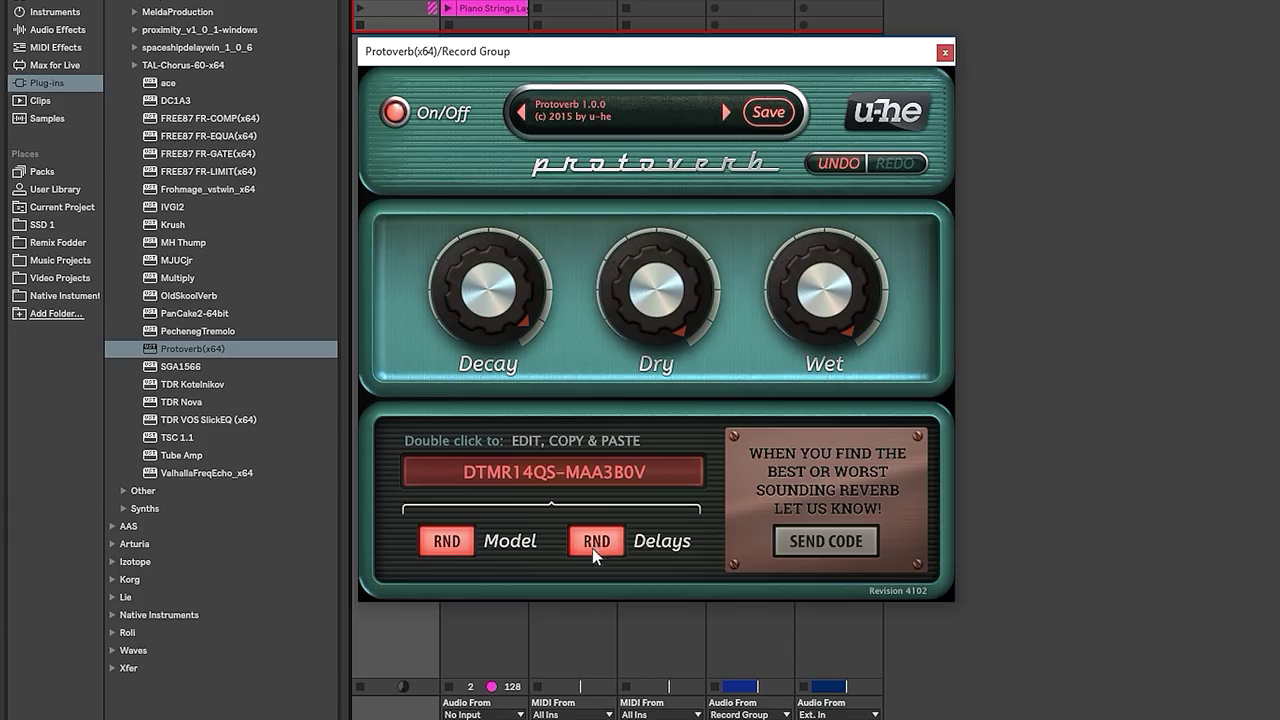
pyautogui.click(407, 624)
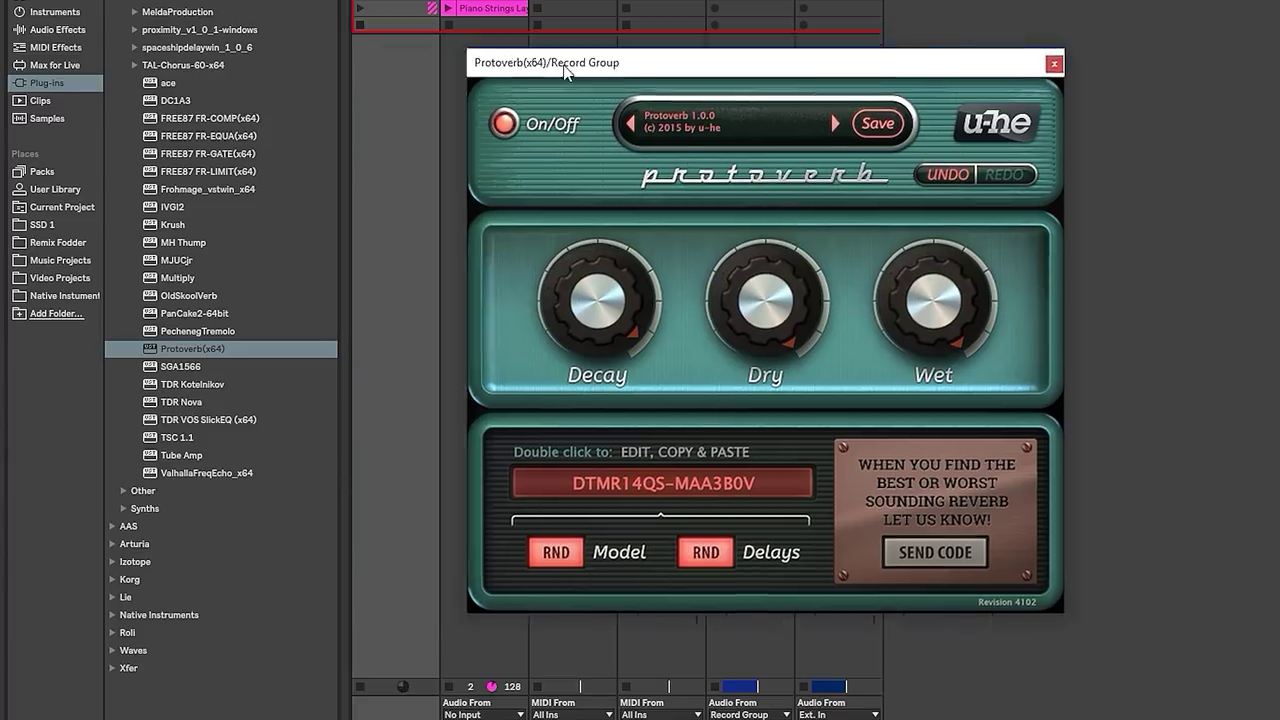
pyautogui.moveTo(448, 52); pyautogui.dragTo(461, 73)
# - Close Protoverb and select the Doppler Dome entry in row 15 of the plugin sheet
pyautogui.hotkey('ctrl', 'alt', 'p')
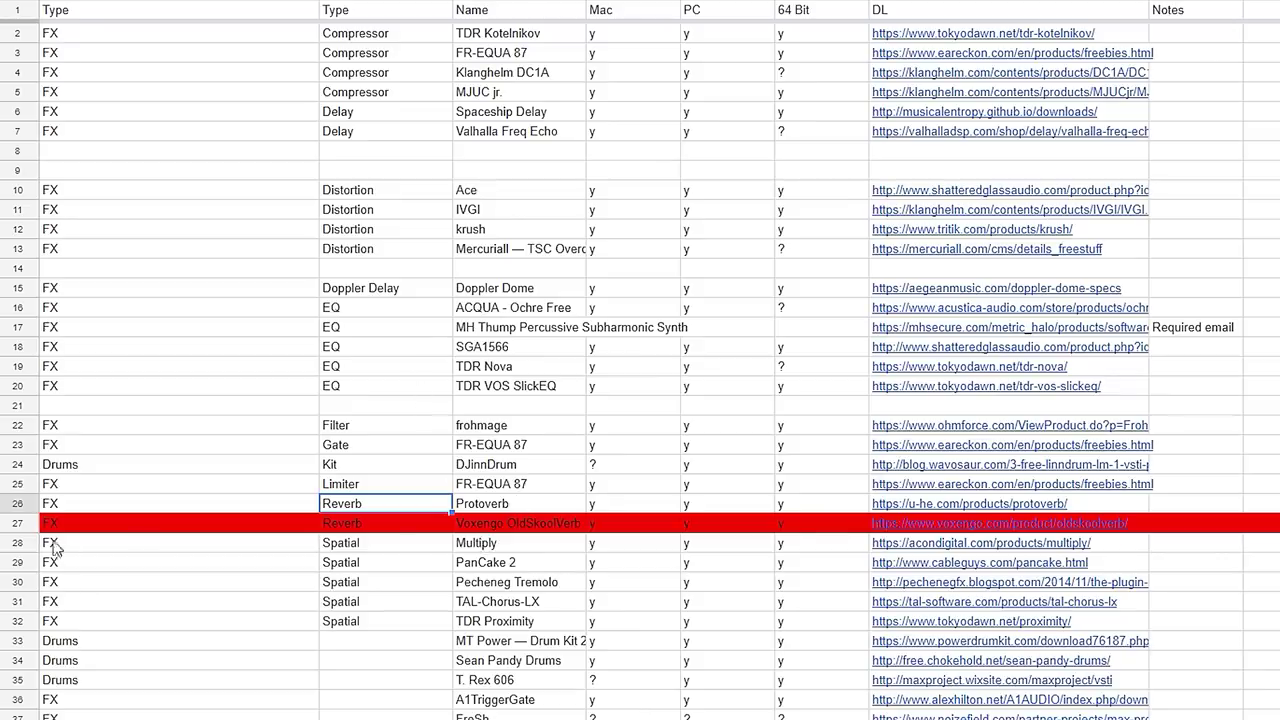
pyautogui.click(55, 548)
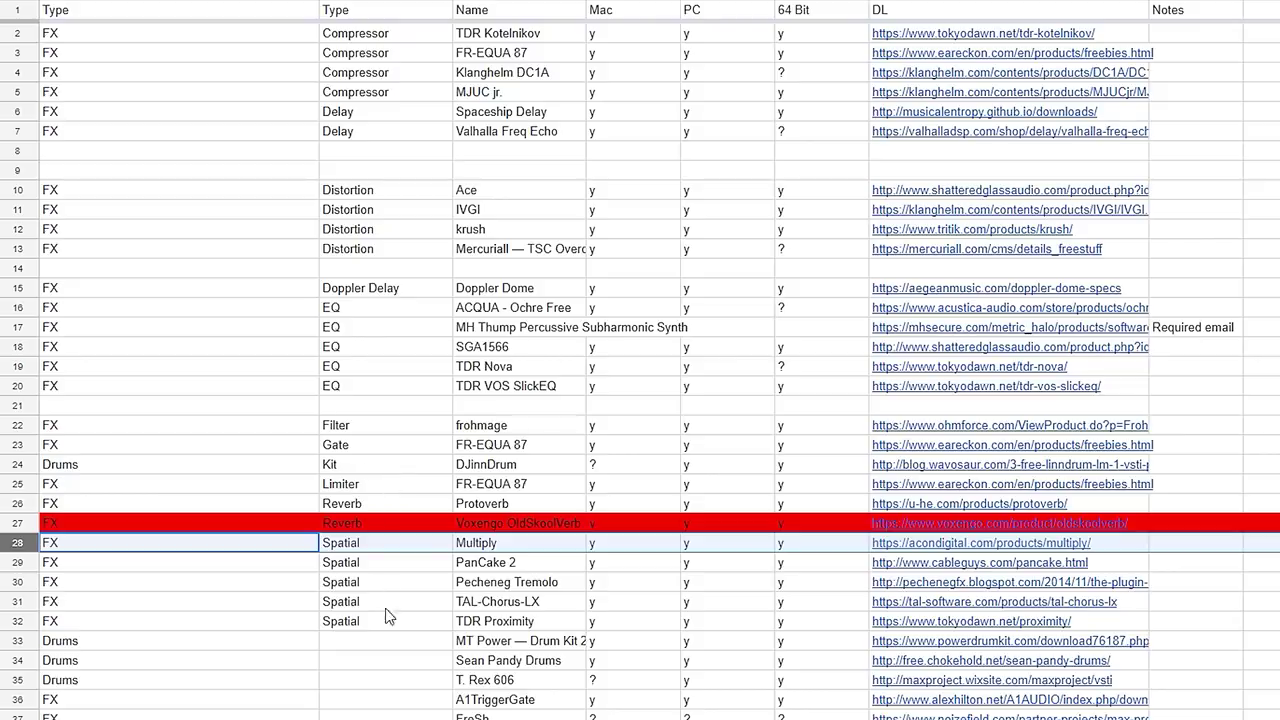
pyautogui.click(382, 428)
pyautogui.click(398, 297)
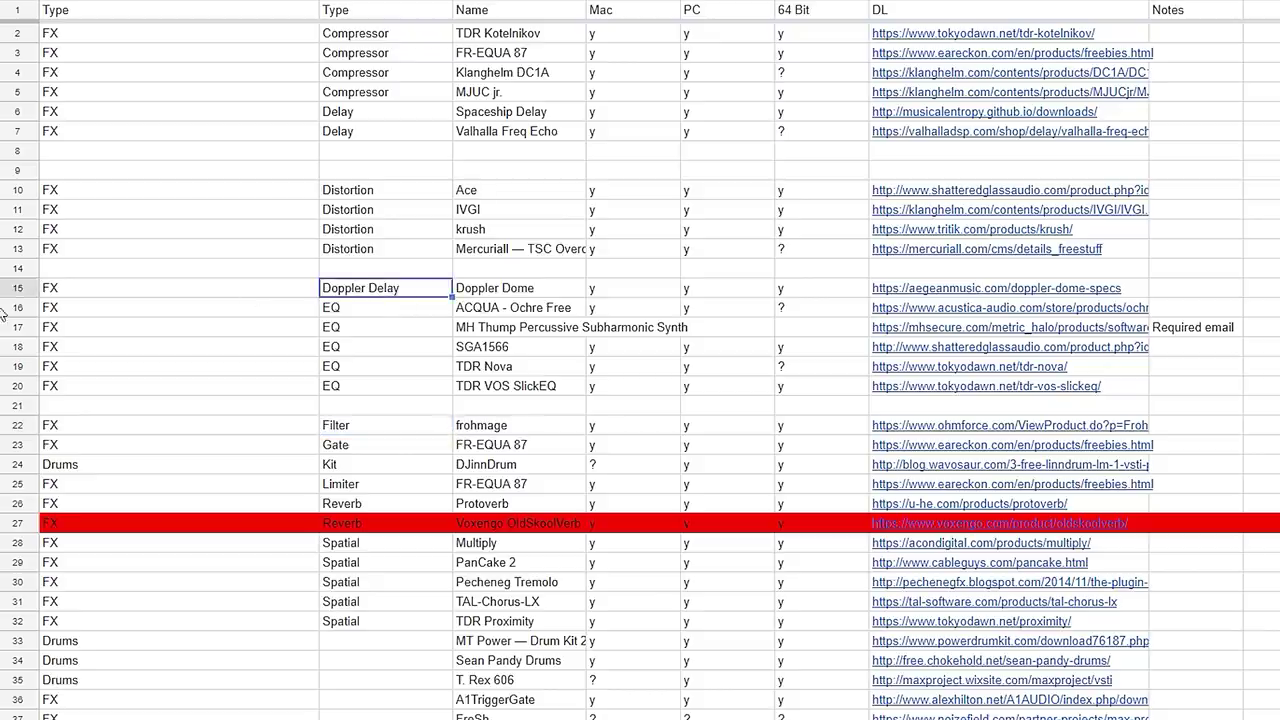
pyautogui.click(20, 288)
pyautogui.click(390, 292)
# - Load Doppler Dome from the Plug-ins browser onto the Record Group track
pyautogui.click(486, 294)
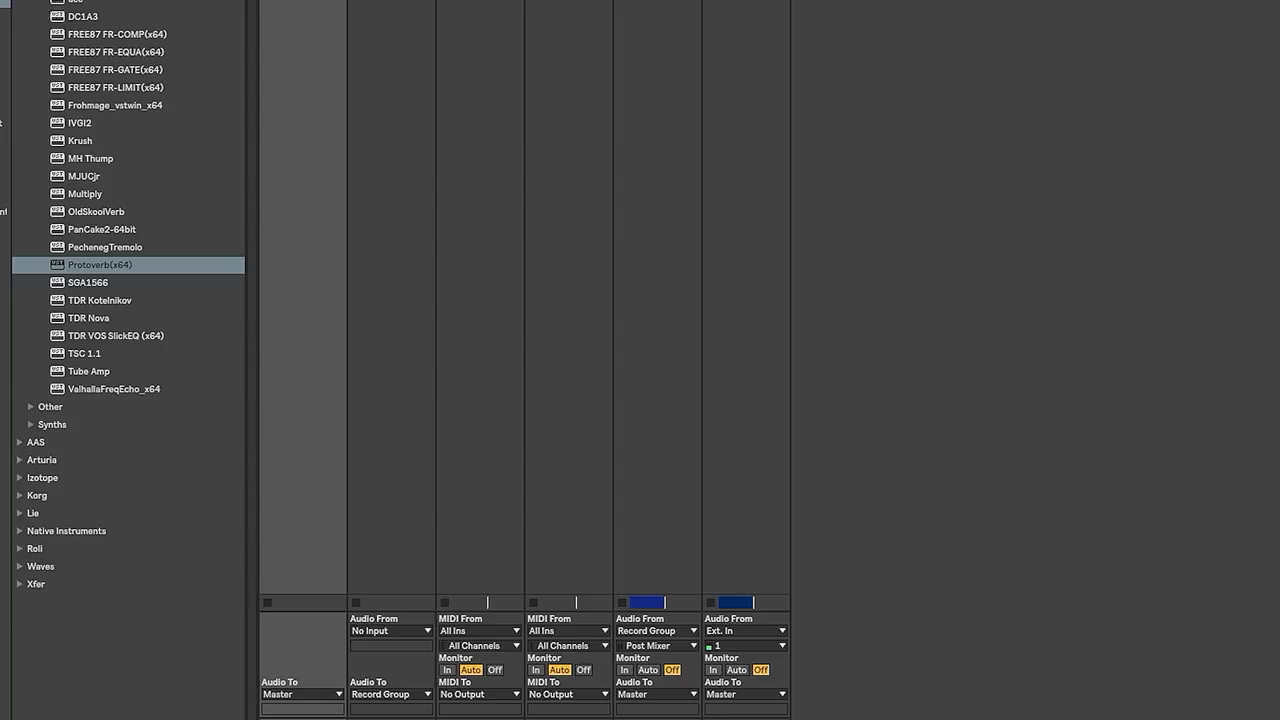
pyautogui.scroll(1, 100, 264)
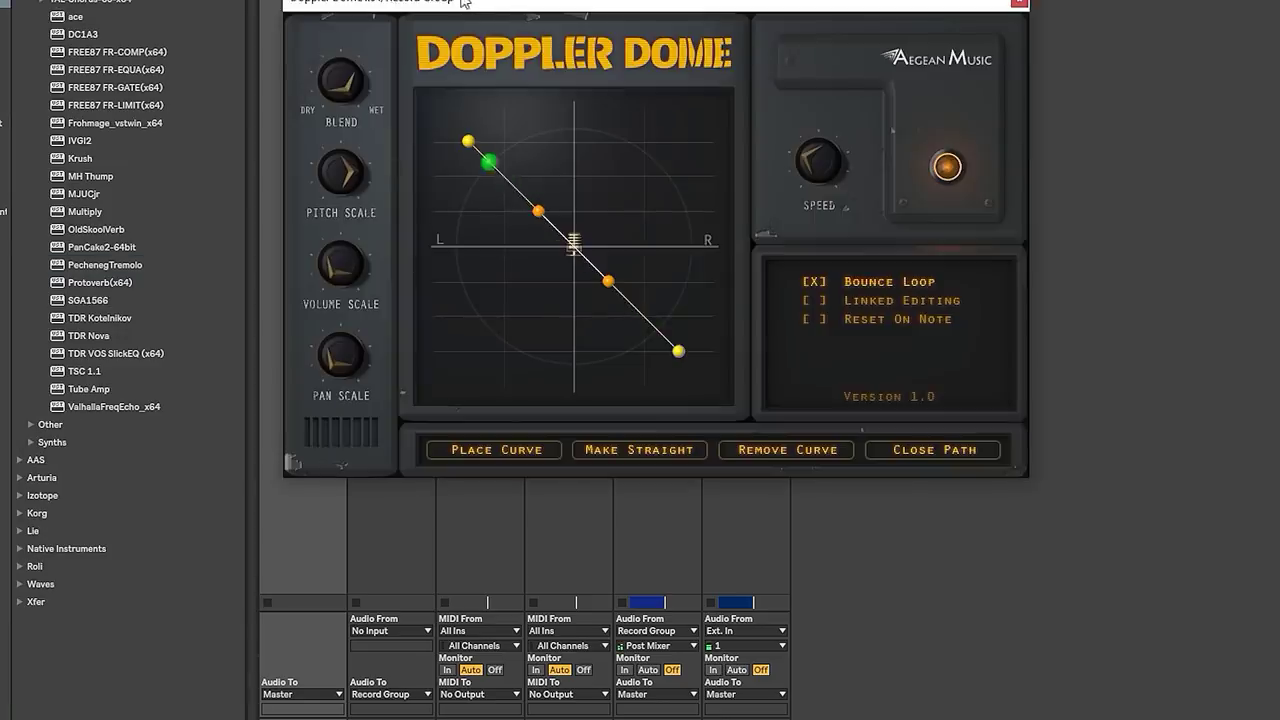
pyautogui.moveTo(459, 8)
pyautogui.mouseDown()
pyautogui.moveTo(481, 72)
pyautogui.moveTo(432, 110)
pyautogui.mouseUp()
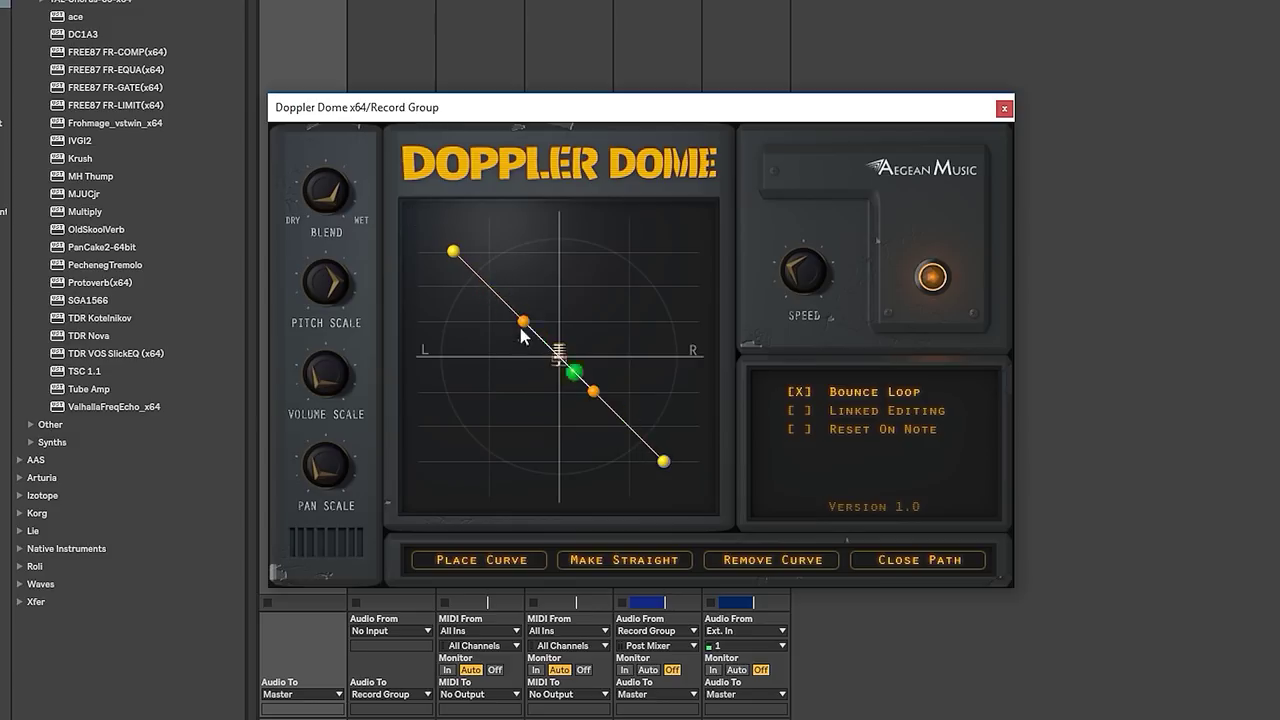
# - Drag Doppler Dome's path endpoints and bends into a steep S-shaped curve
pyautogui.moveTo(520, 328); pyautogui.dragTo(466, 378)
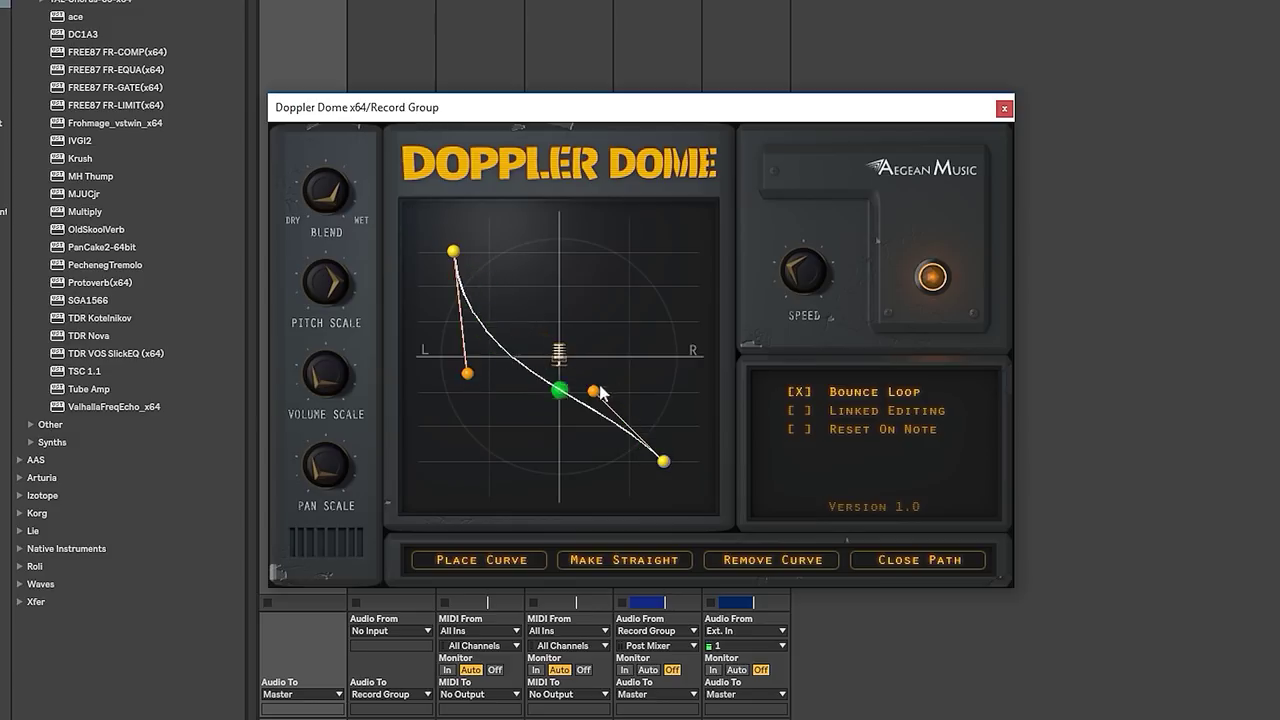
pyautogui.moveTo(596, 392); pyautogui.dragTo(648, 281)
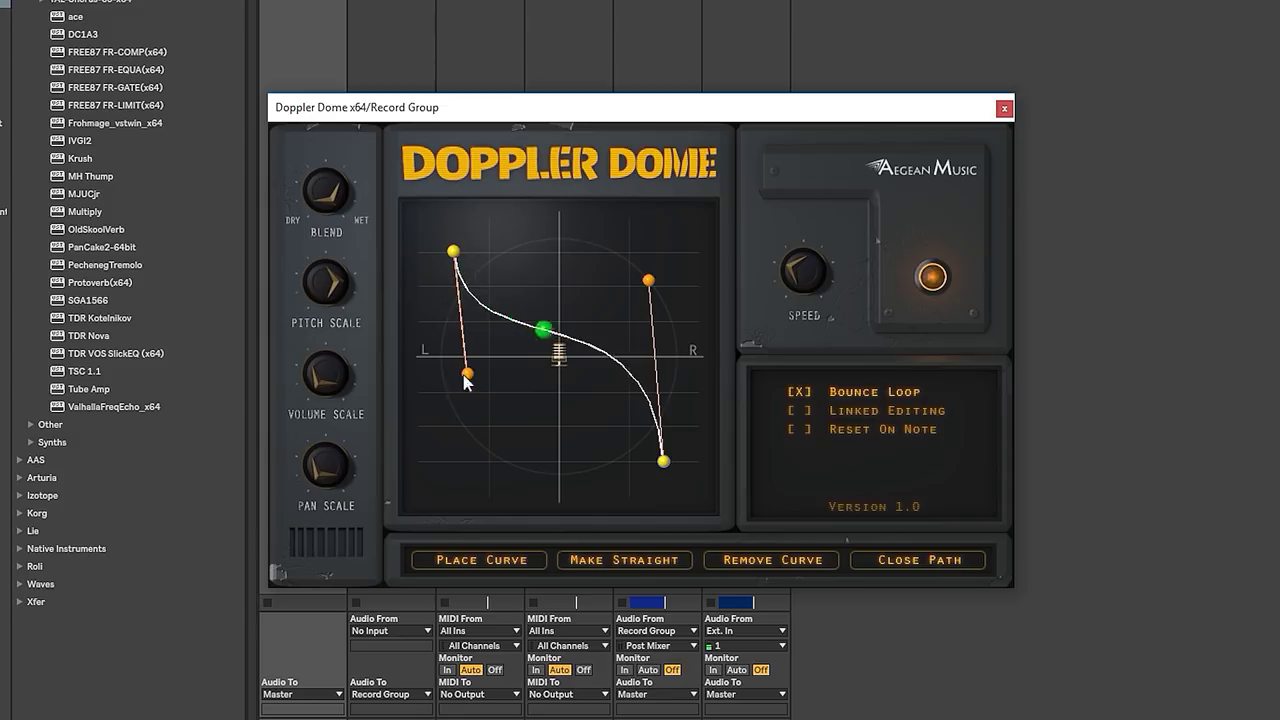
pyautogui.moveTo(457, 385); pyautogui.dragTo(435, 430)
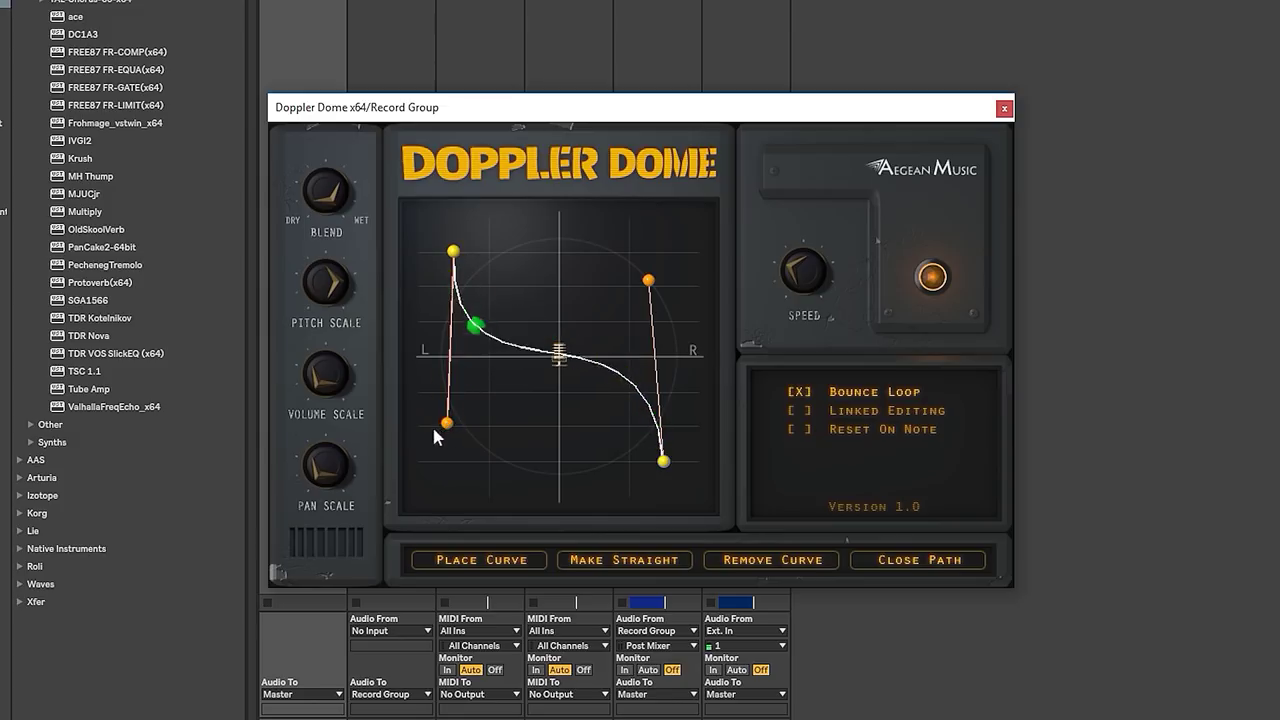
pyautogui.moveTo(648, 281); pyautogui.dragTo(655, 249)
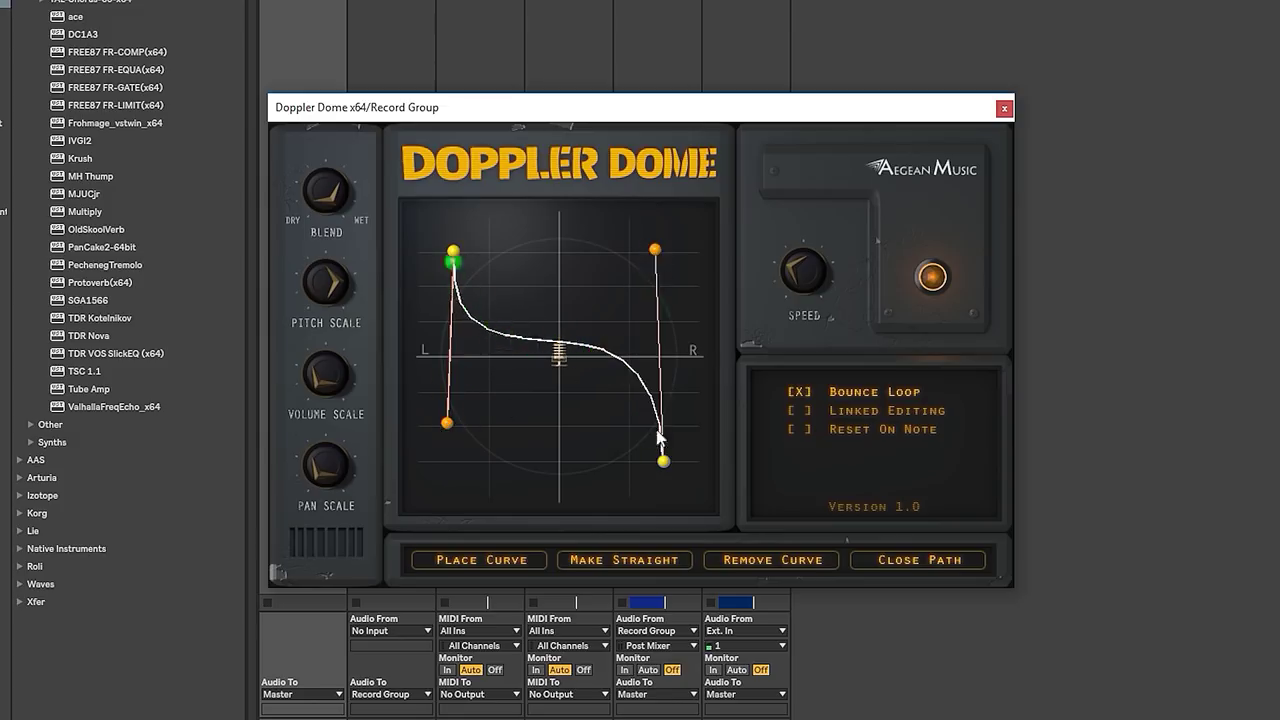
pyautogui.moveTo(663, 461); pyautogui.dragTo(699, 356)
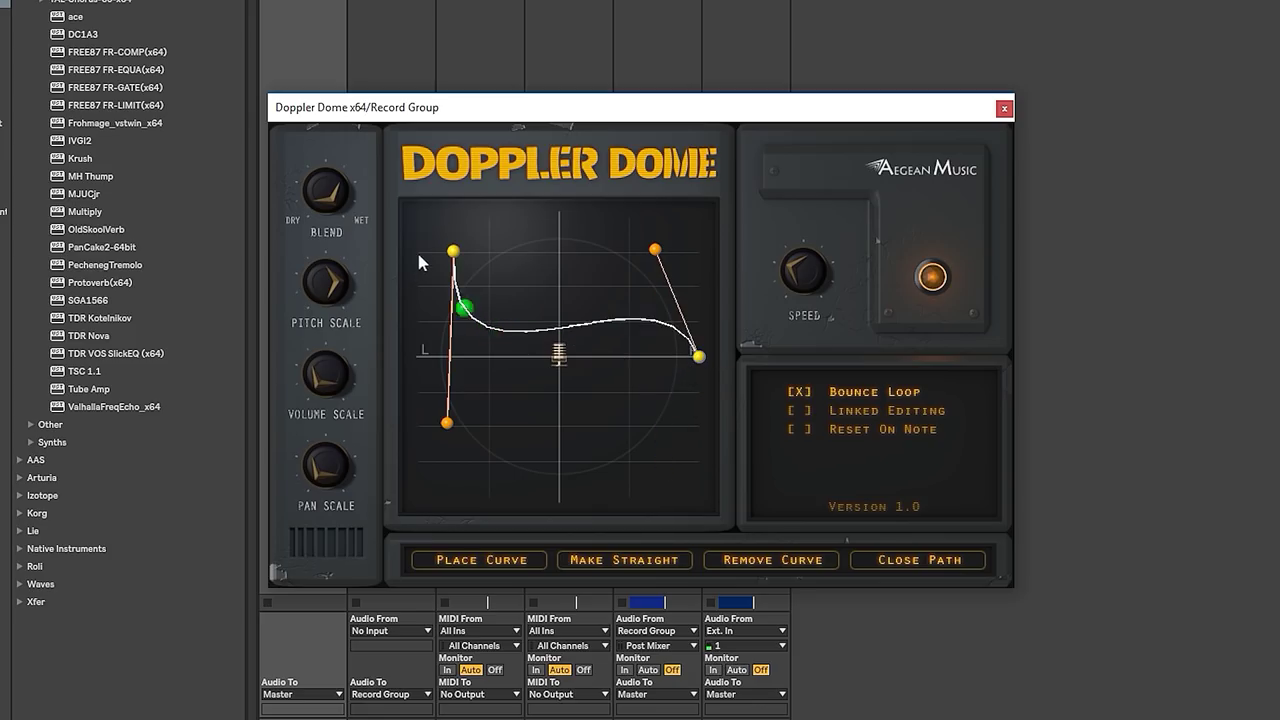
pyautogui.moveTo(453, 250); pyautogui.dragTo(441, 234)
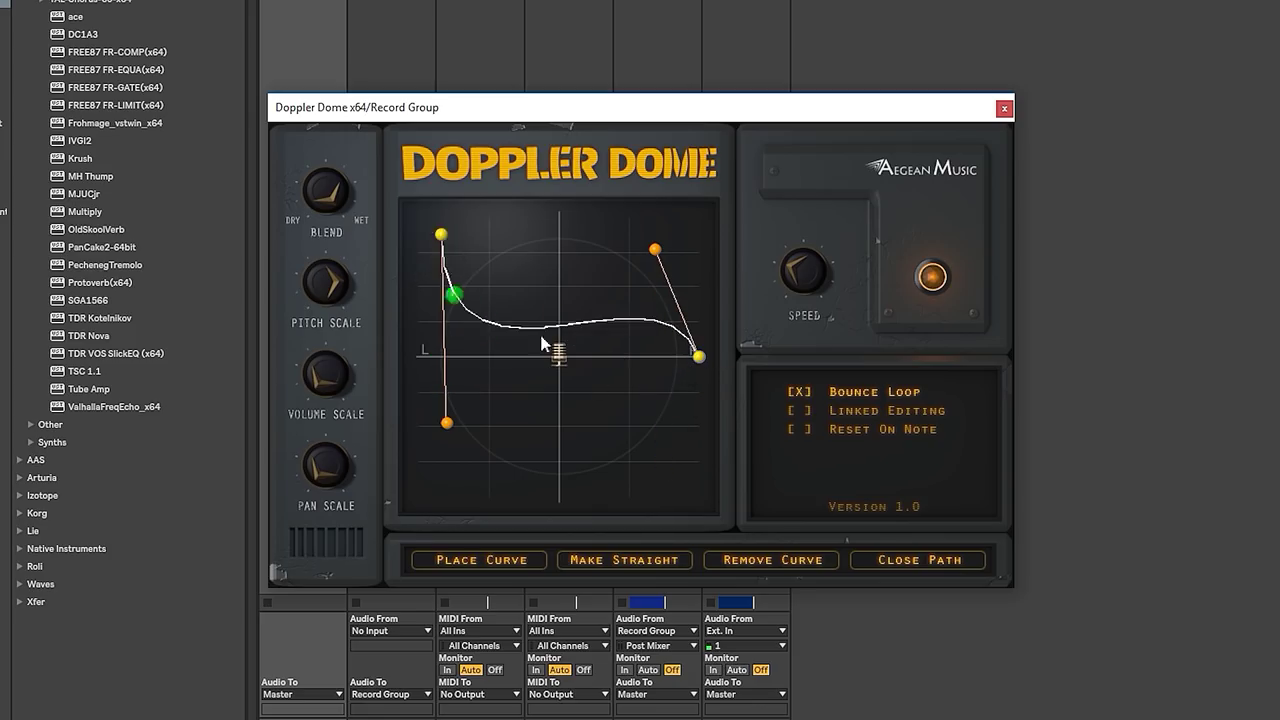
pyautogui.moveTo(699, 356); pyautogui.dragTo(691, 496)
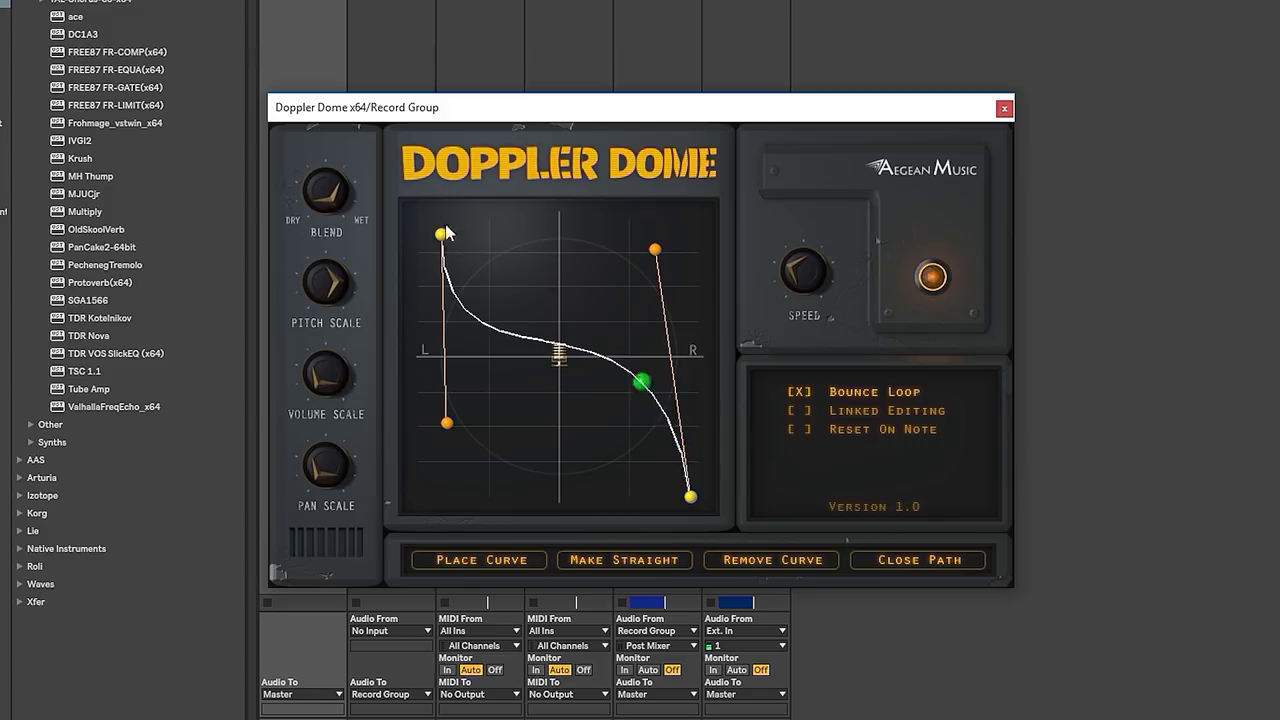
pyautogui.moveTo(441, 222); pyautogui.dragTo(439, 210)
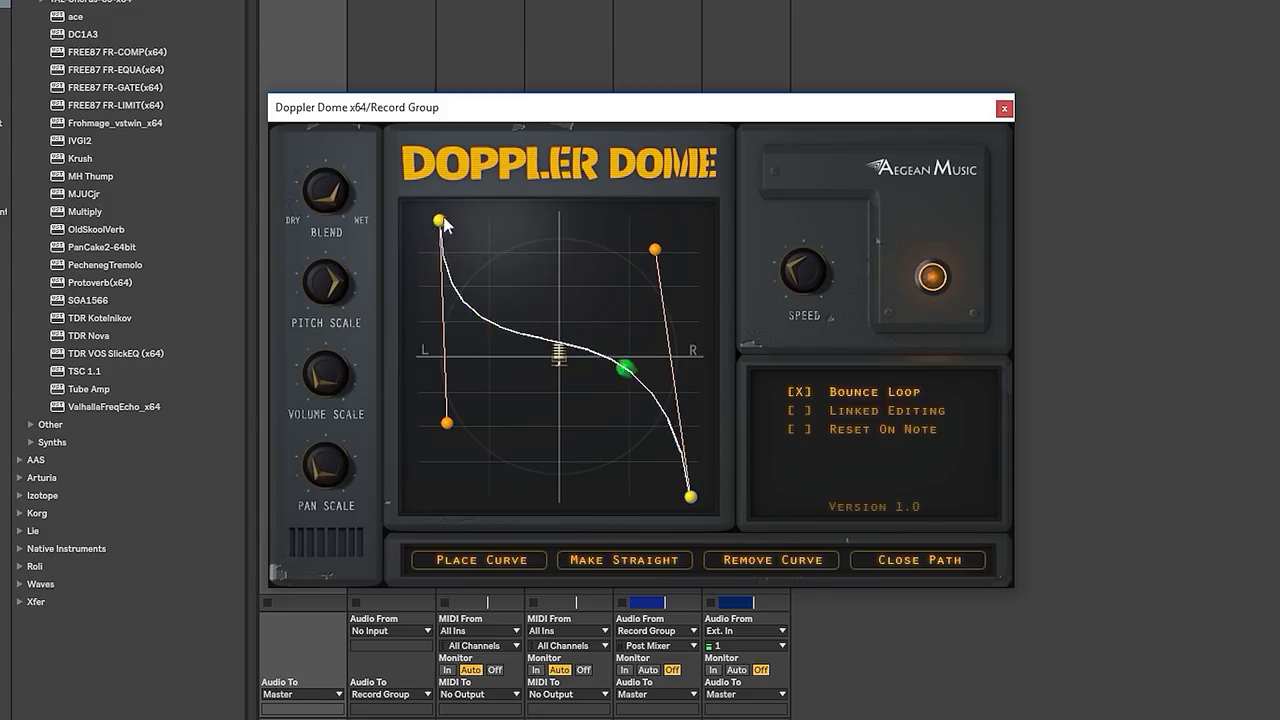
pyautogui.moveTo(448, 427); pyautogui.dragTo(432, 431)
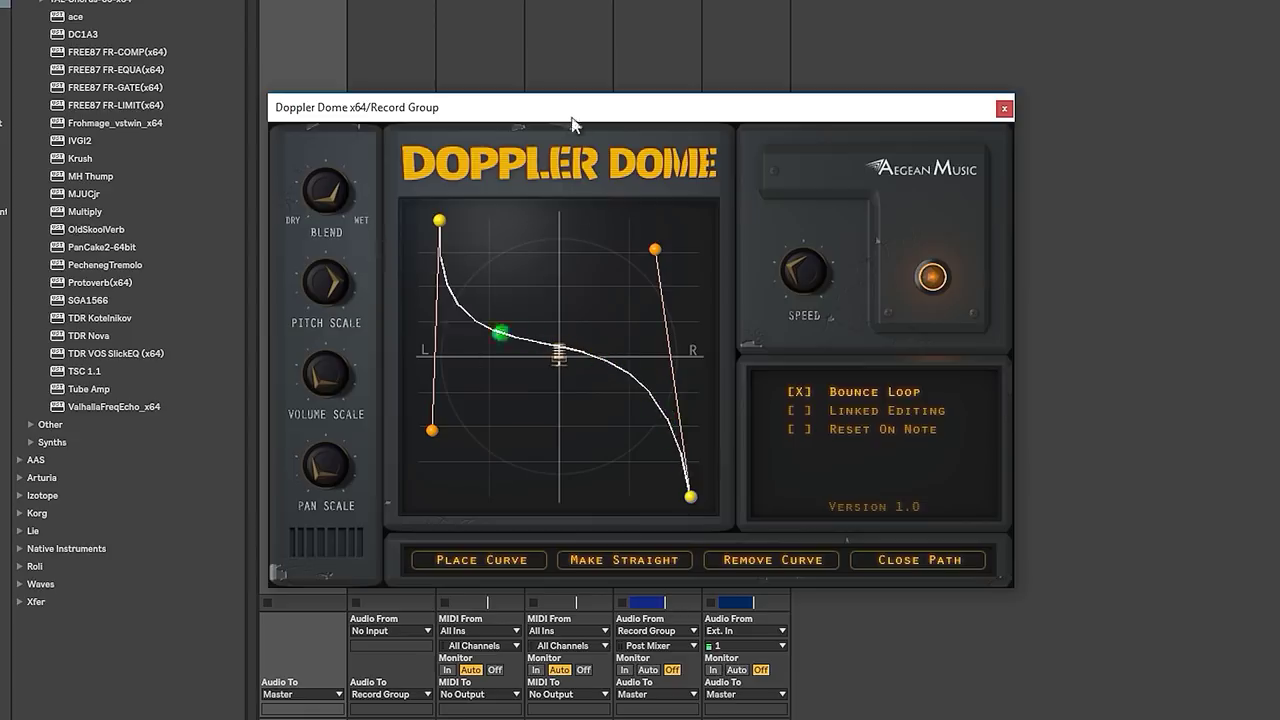
pyautogui.moveTo(571, 120); pyautogui.dragTo(588, 232)
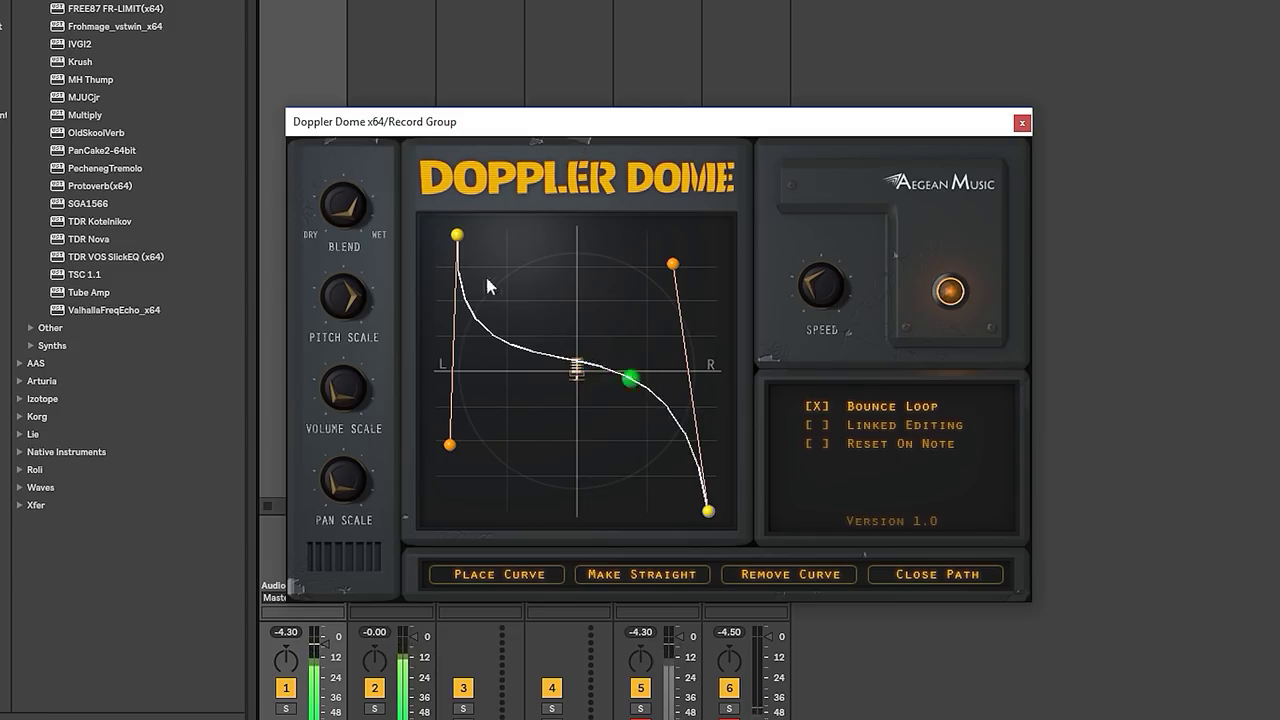
# - Move Doppler Dome's path endpoints and bends into a gentle arch
pyautogui.moveTo(457, 234); pyautogui.dragTo(462, 392)
pyautogui.moveTo(714, 472); pyautogui.dragTo(721, 237)
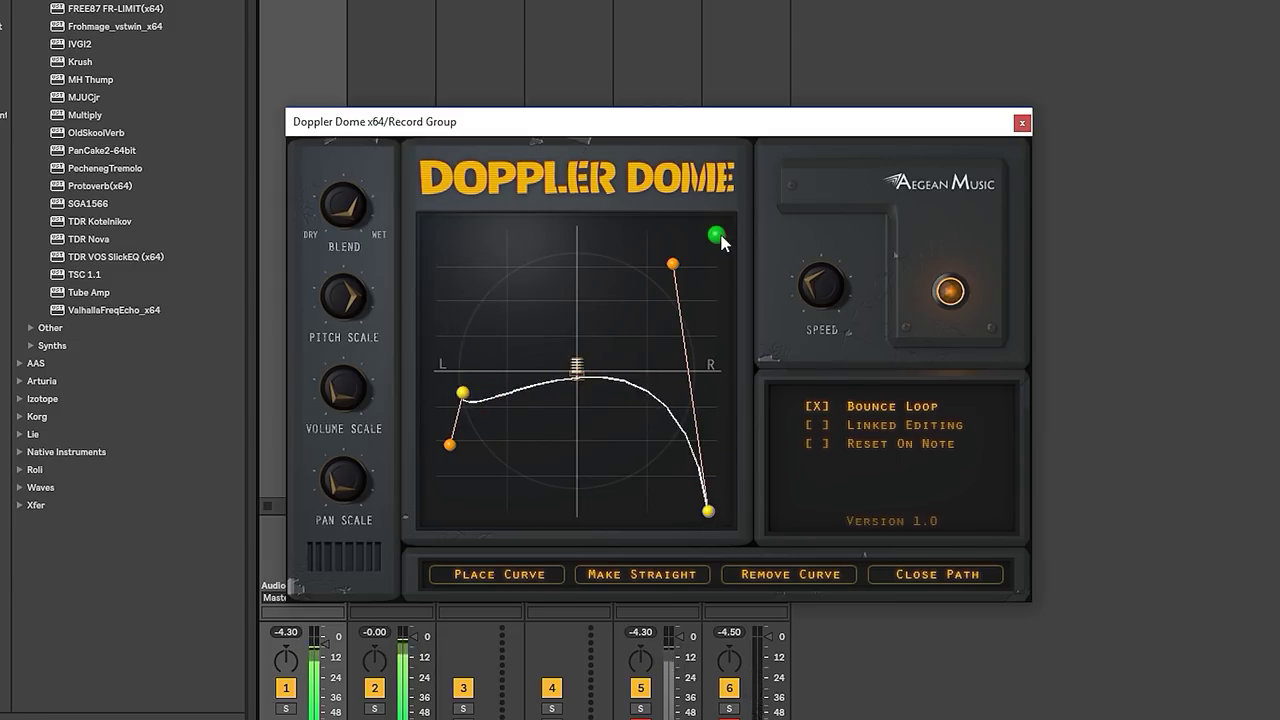
pyautogui.click(721, 240)
pyautogui.moveTo(563, 346); pyautogui.dragTo(457, 528)
pyautogui.click(456, 520)
pyautogui.click(588, 241)
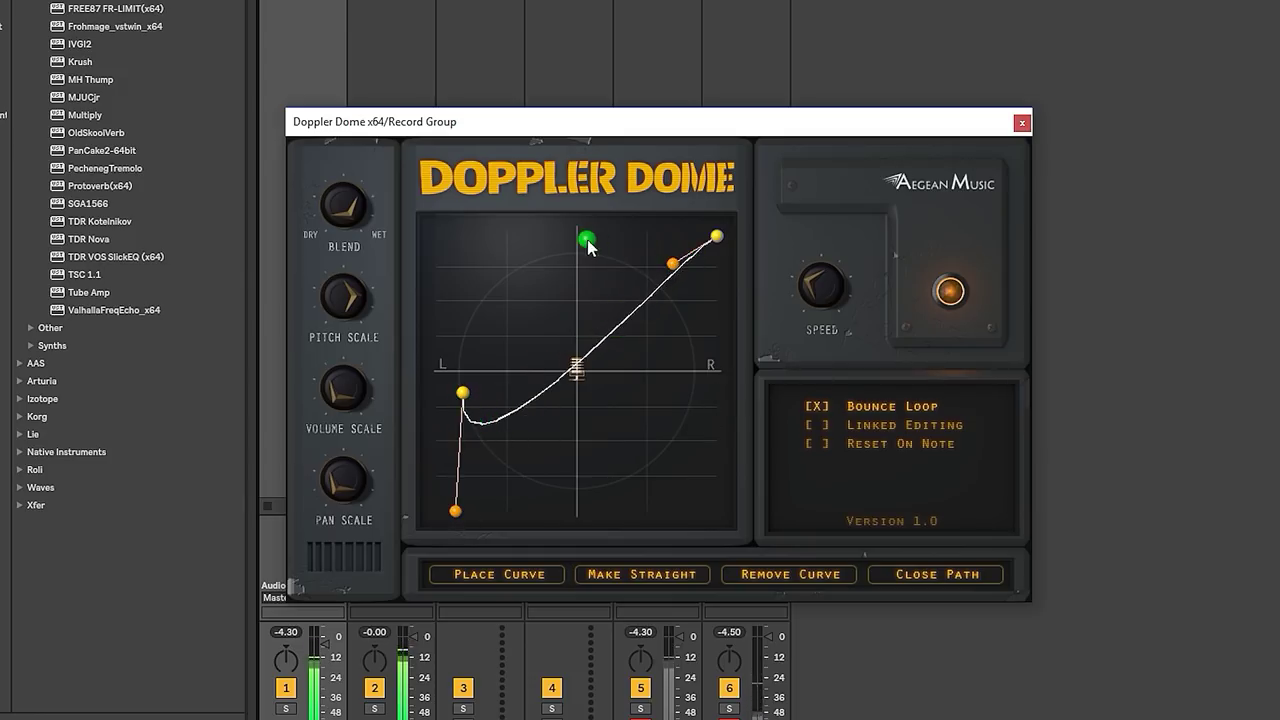
pyautogui.moveTo(590, 247); pyautogui.dragTo(587, 240)
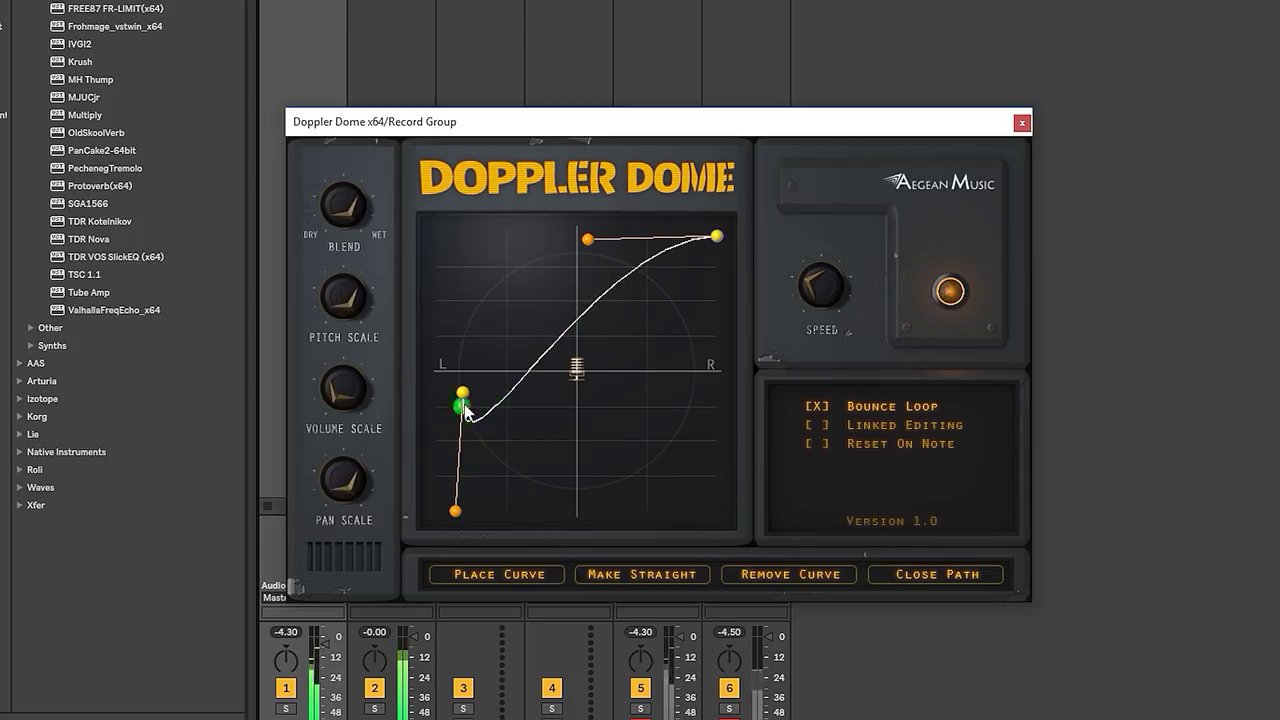
pyautogui.moveTo(463, 418); pyautogui.dragTo(454, 472)
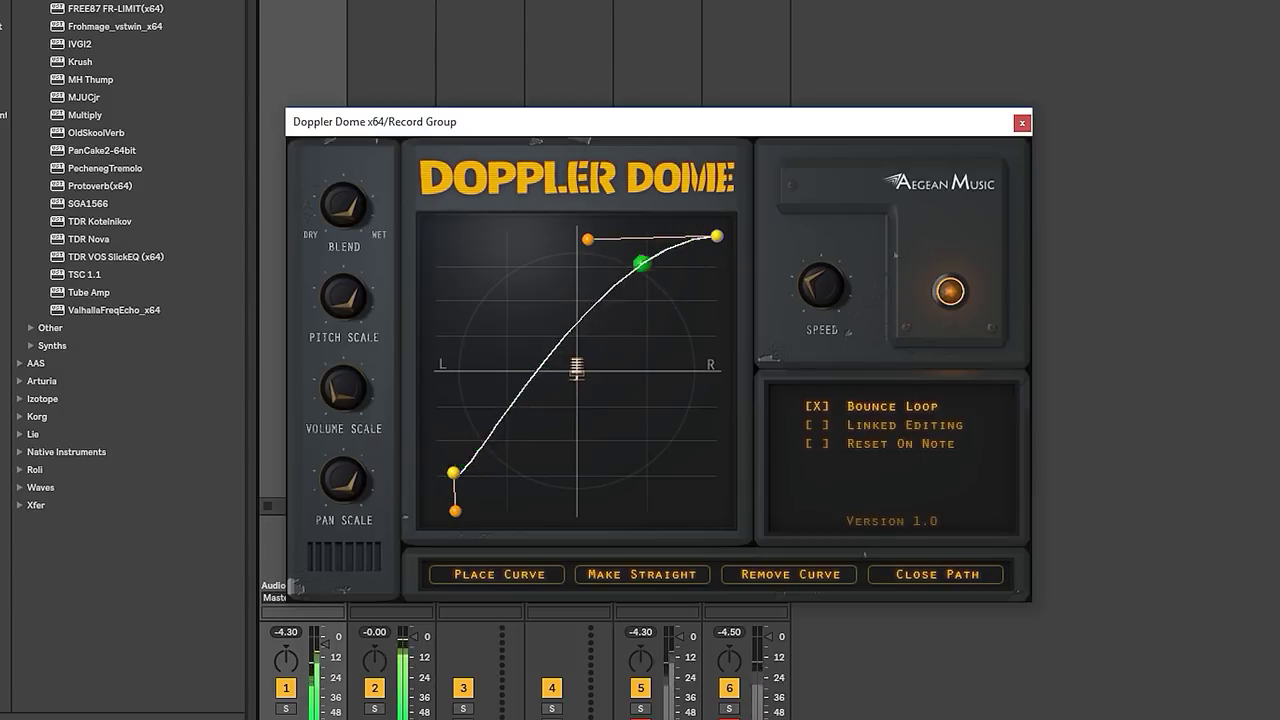
# - Reopen Doppler Dome and pull its path into a U-shaped curve
pyautogui.hotkey('ctrl', 'alt', 'p')
pyautogui.press('Right')
pyautogui.hotkey('ctrl', 'alt', 'p')
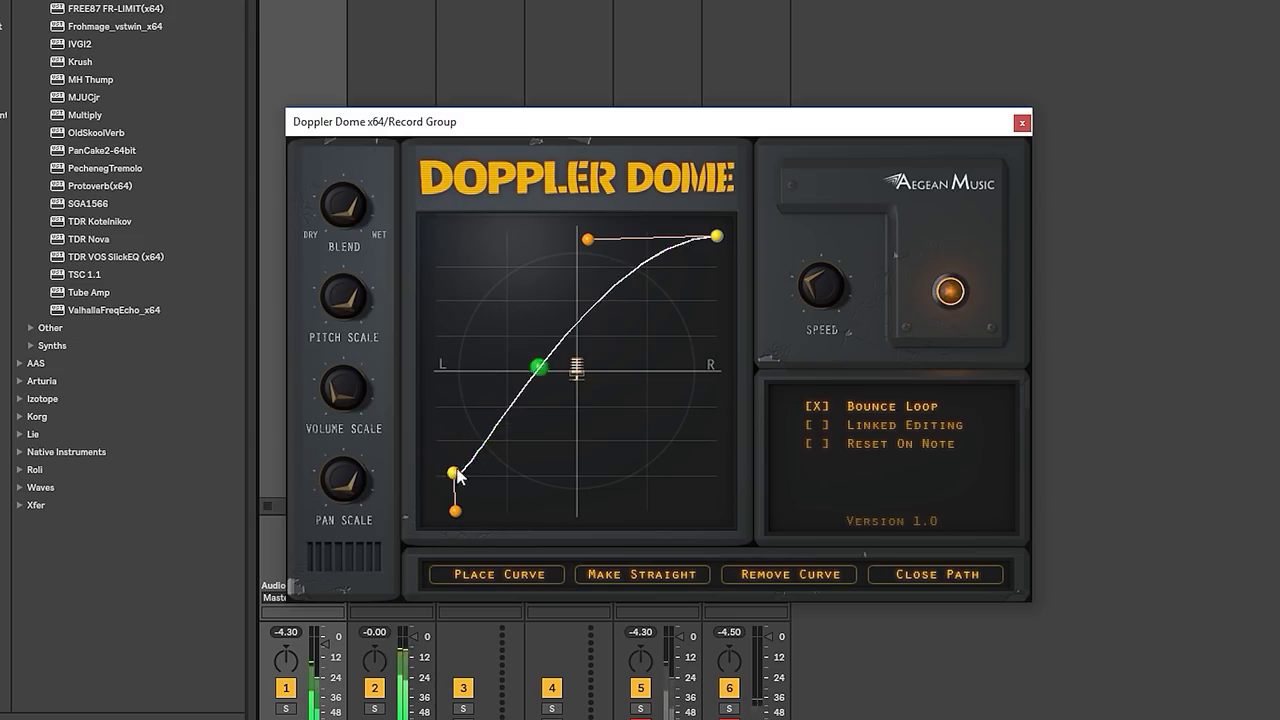
pyautogui.moveTo(455, 472); pyautogui.dragTo(469, 326)
pyautogui.moveTo(458, 516); pyautogui.dragTo(537, 499)
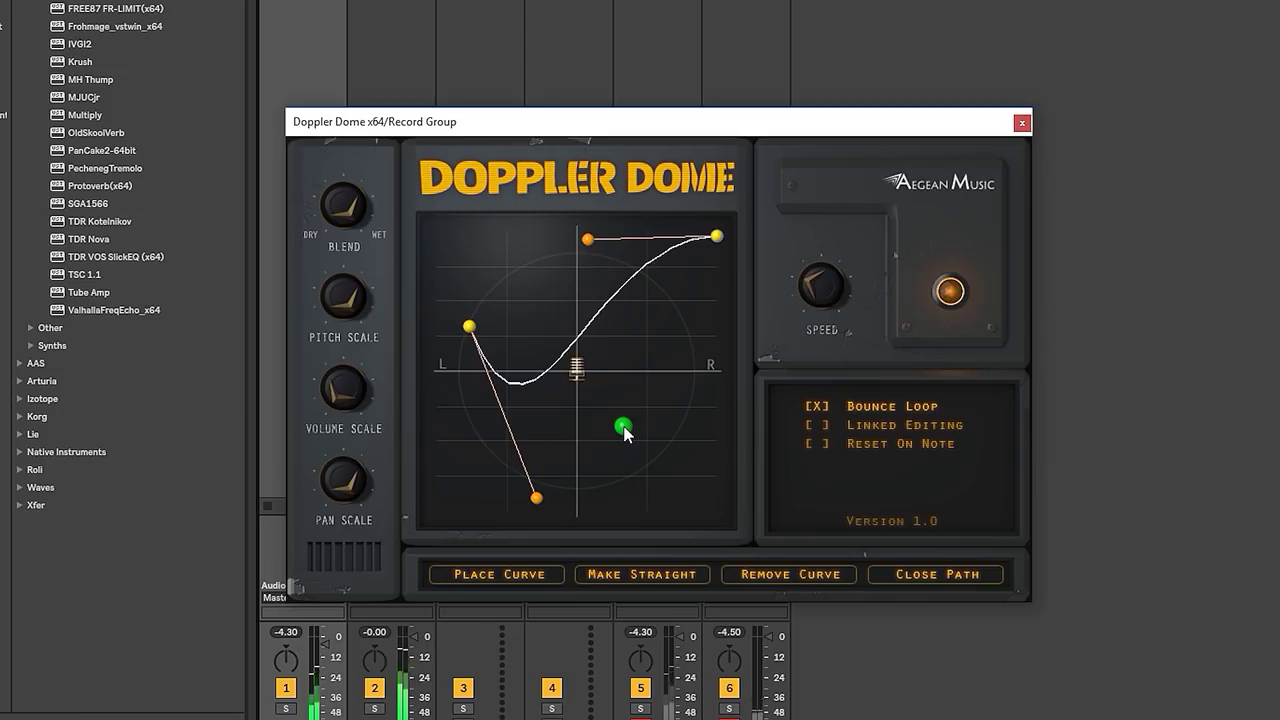
pyautogui.moveTo(587, 239); pyautogui.dragTo(636, 438)
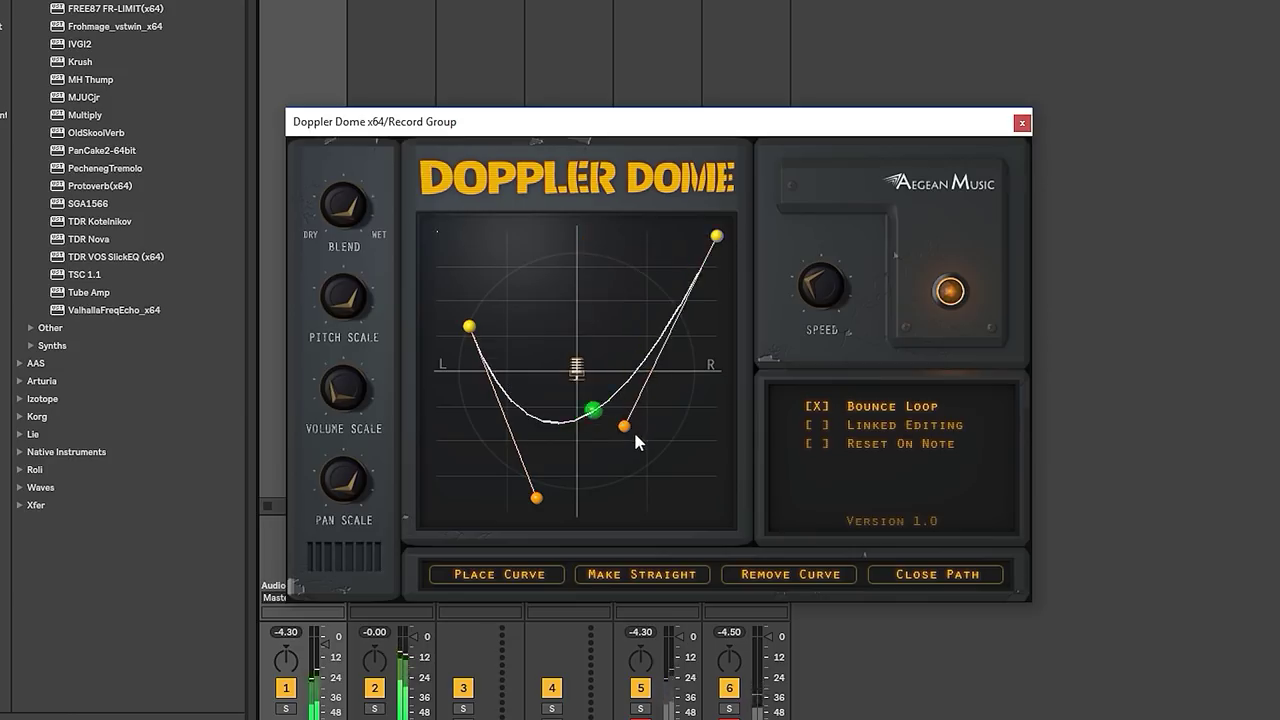
# - Slow Doppler Dome's speed to about 0.4, close it, and locate the frohmage filter entry
pyautogui.moveTo(820, 285)
pyautogui.mouseDown()
pyautogui.moveTo(813, 197)
pyautogui.moveTo(805, 228)
pyautogui.mouseUp()
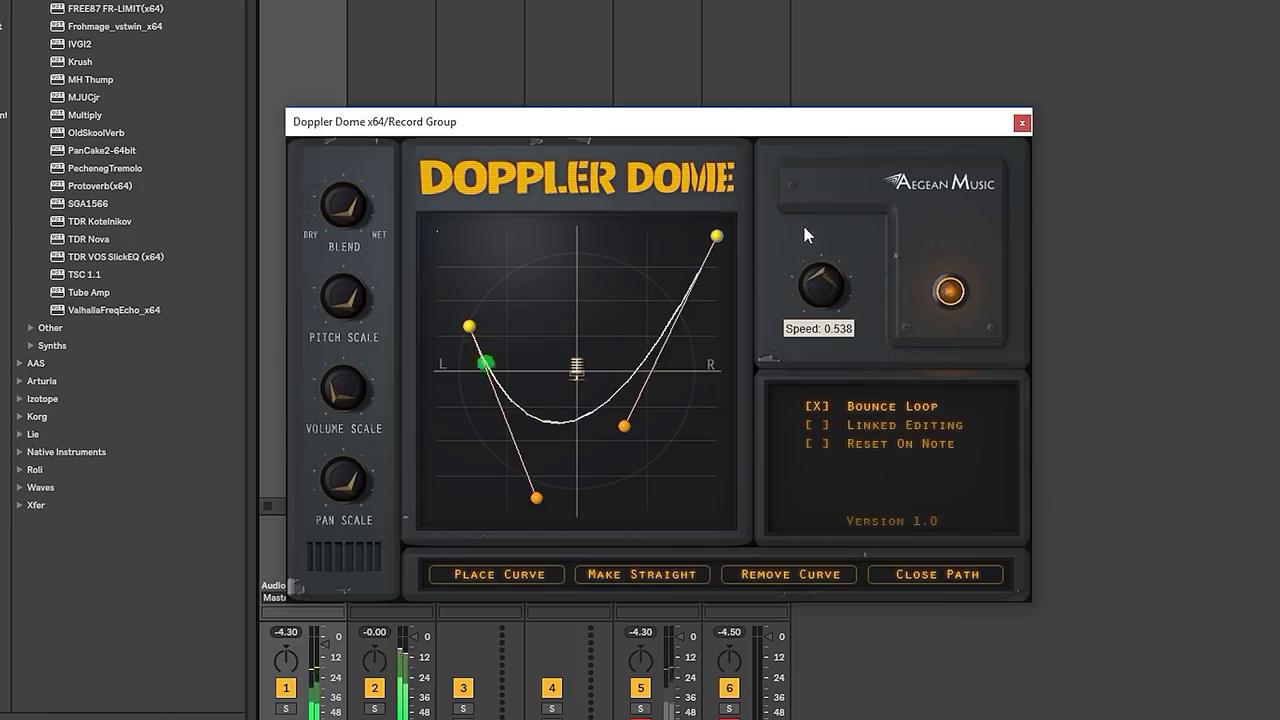
pyautogui.moveTo(804, 228); pyautogui.dragTo(795, 327)
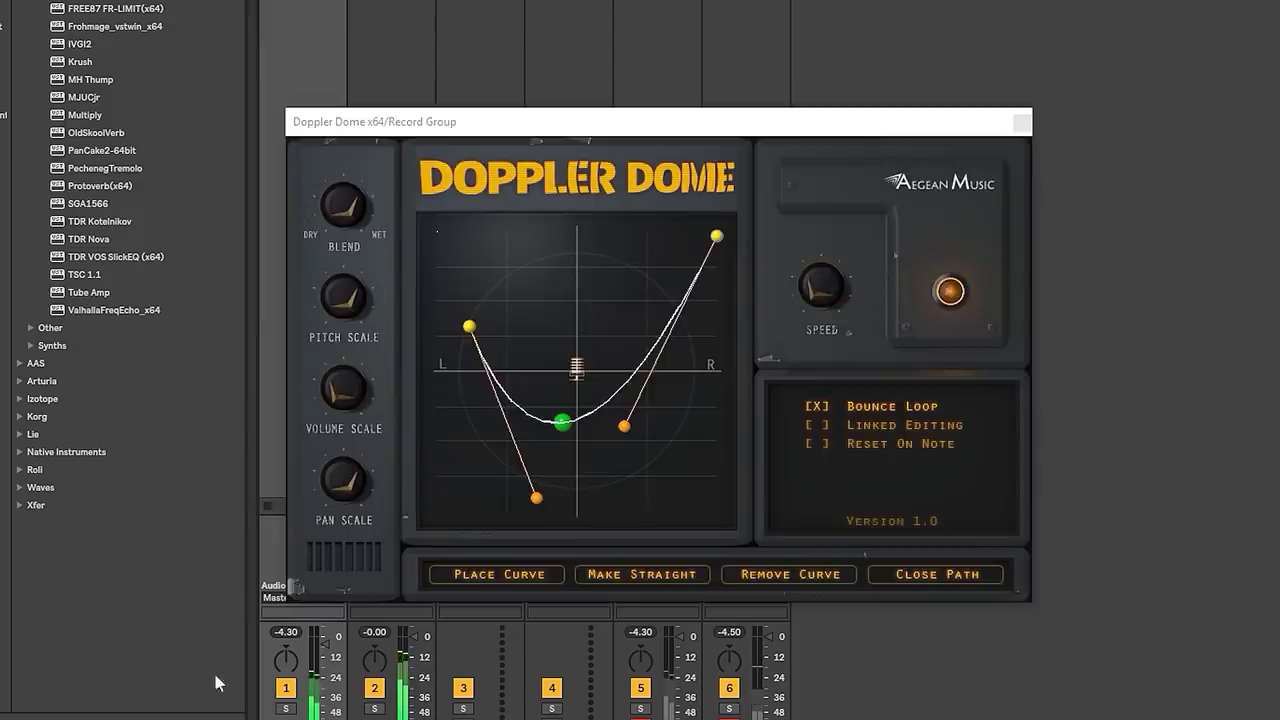
pyautogui.click(1022, 122)
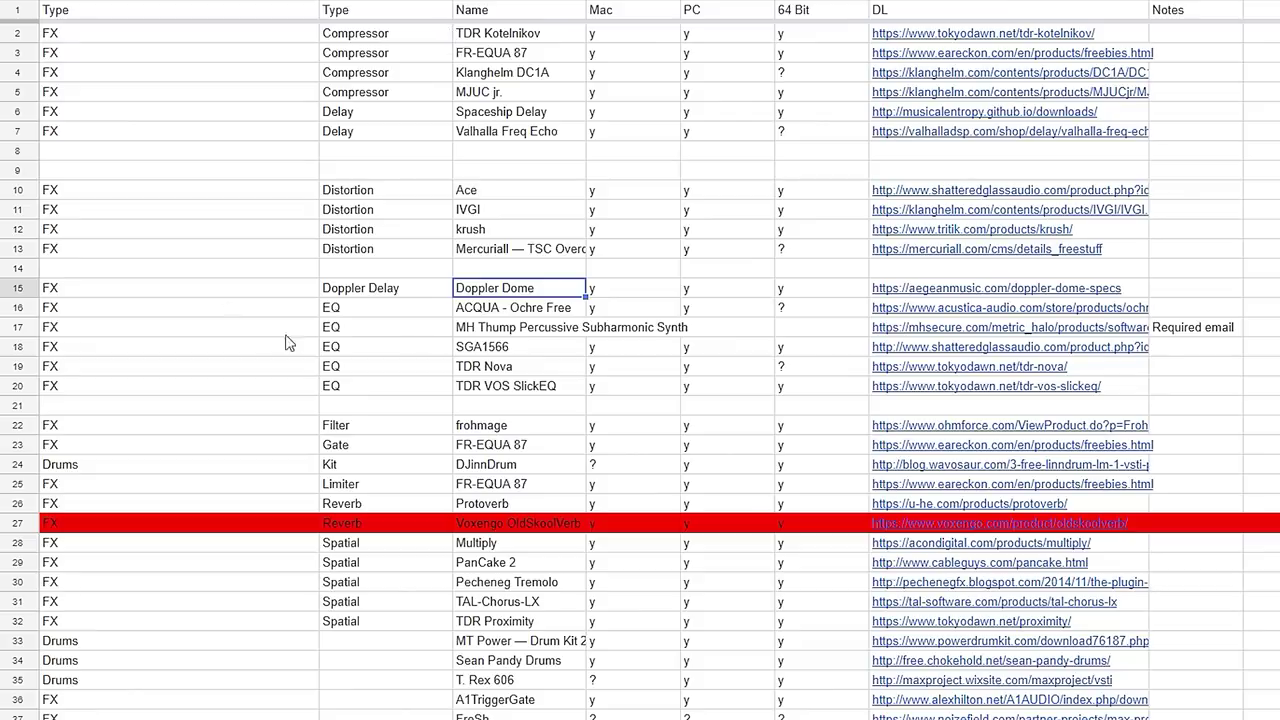
pyautogui.click(368, 254)
pyautogui.click(402, 428)
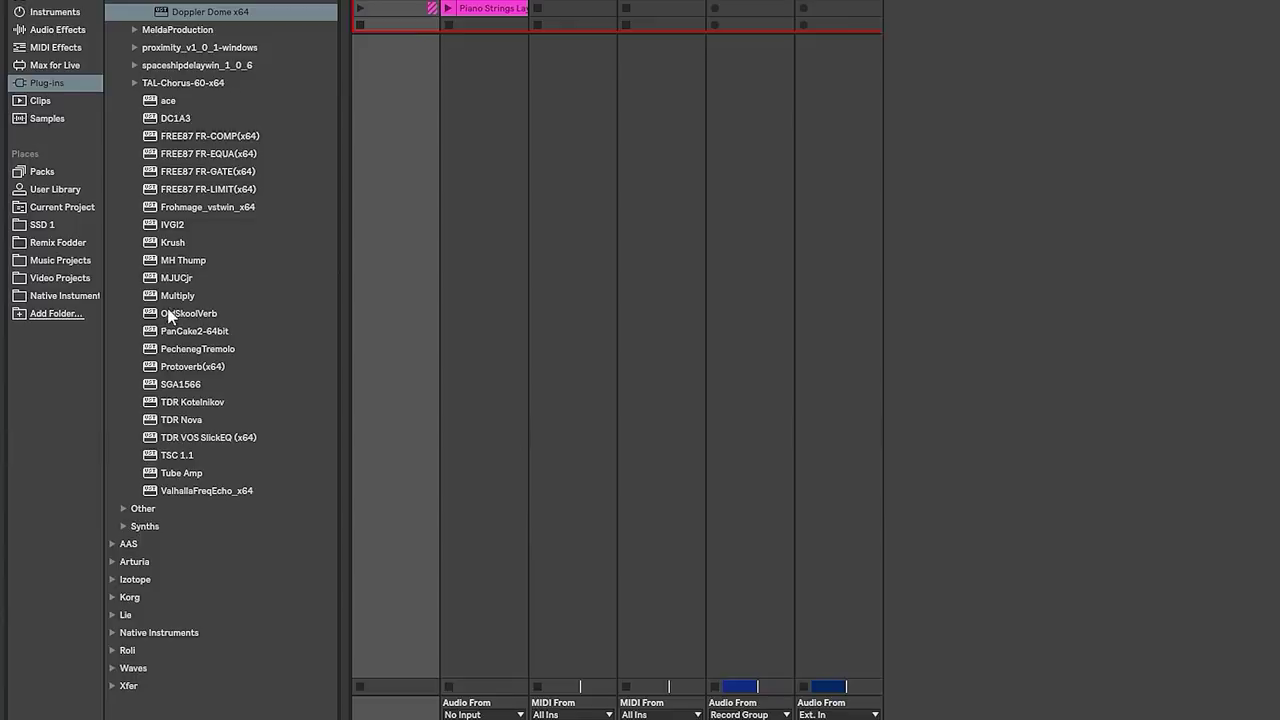
# - Load Frohmage_vstwin_x64 onto the Record Group track, position its window, then close it
pyautogui.click(208, 207)
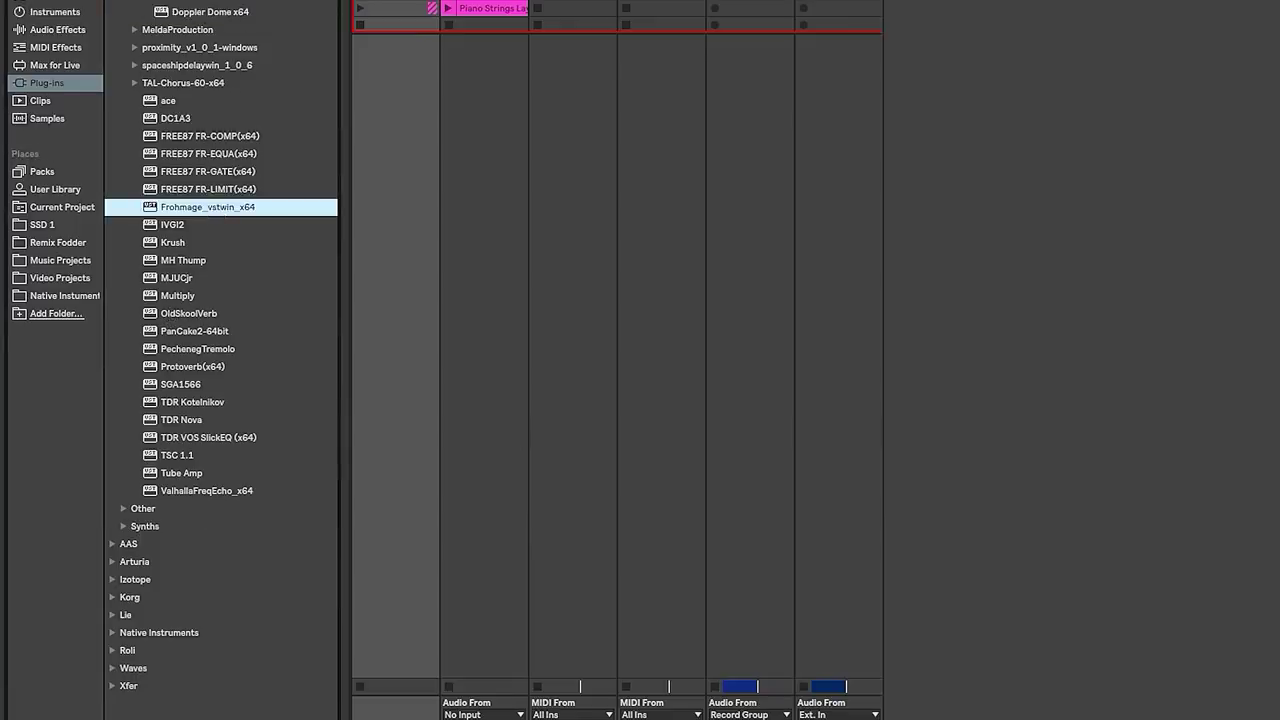
pyautogui.press('Return')
pyautogui.moveTo(478, 317); pyautogui.dragTo(478, 259)
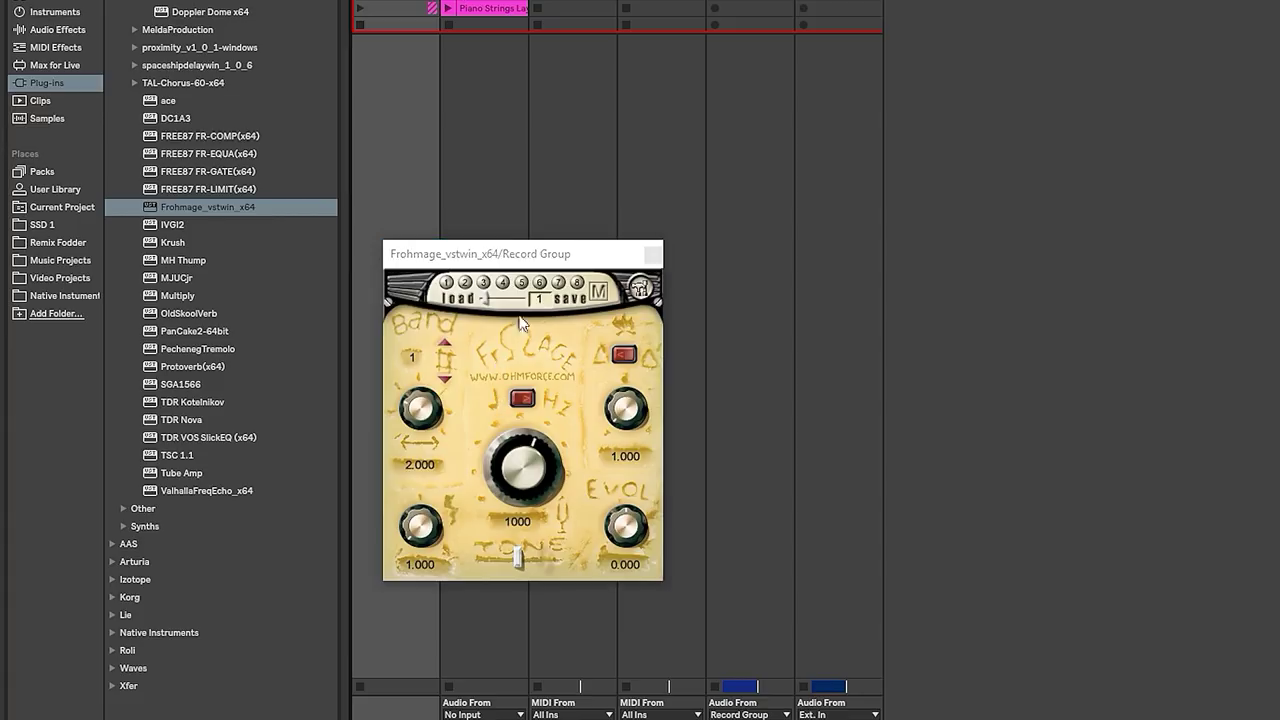
pyautogui.moveTo(522, 254); pyautogui.dragTo(524, 226)
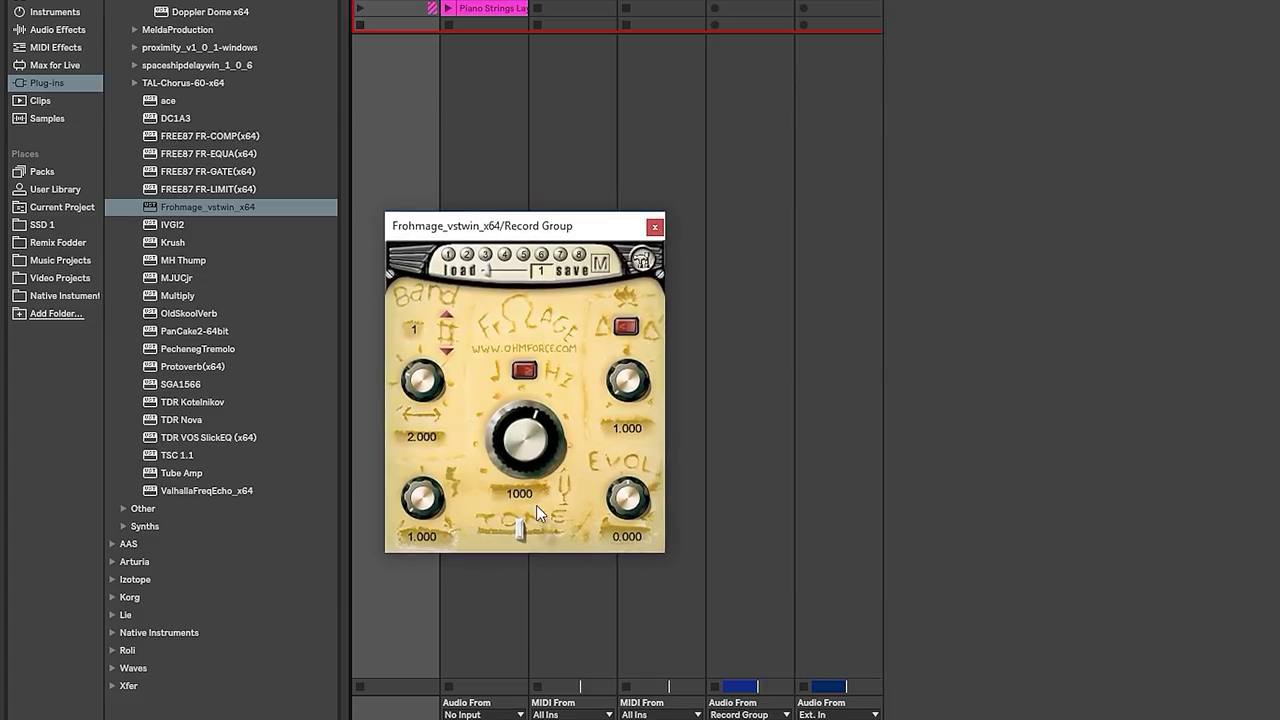
pyautogui.moveTo(518, 262)
pyautogui.mouseDown()
pyautogui.moveTo(514, 222)
pyautogui.moveTo(502, 246)
pyautogui.mouseUp()
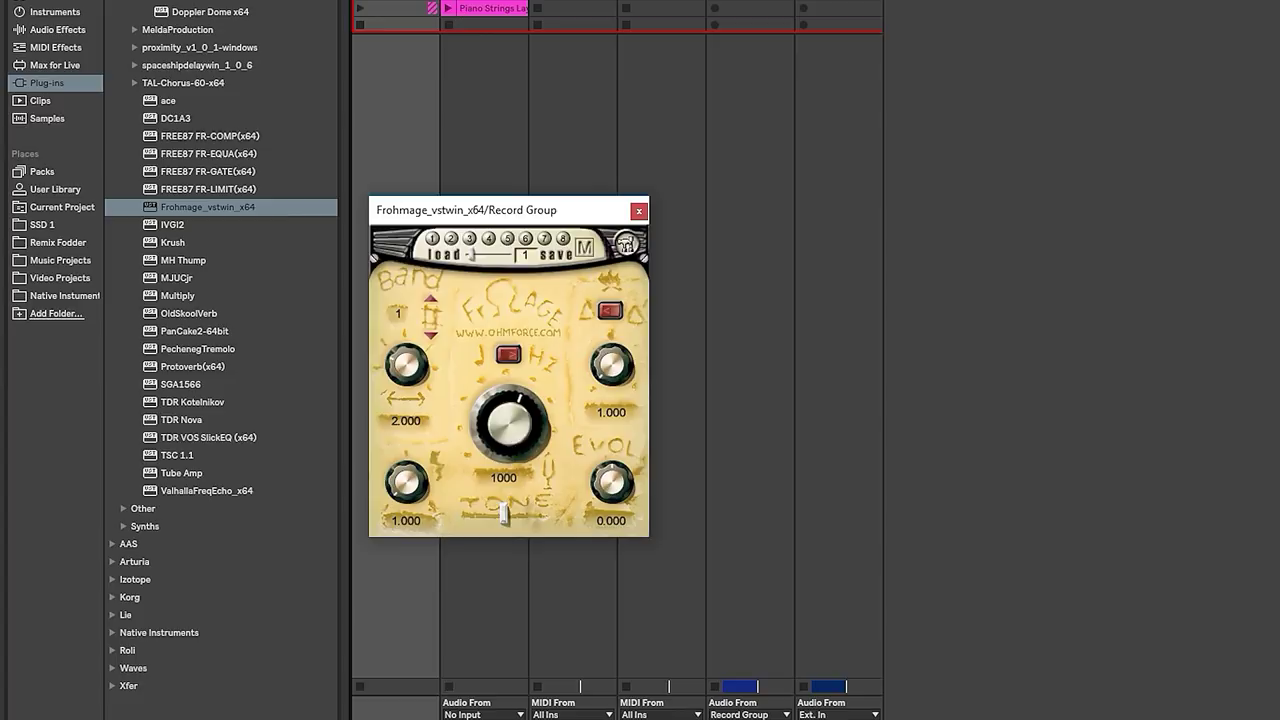
pyautogui.hotkey('ctrl', 'alt', 'p')
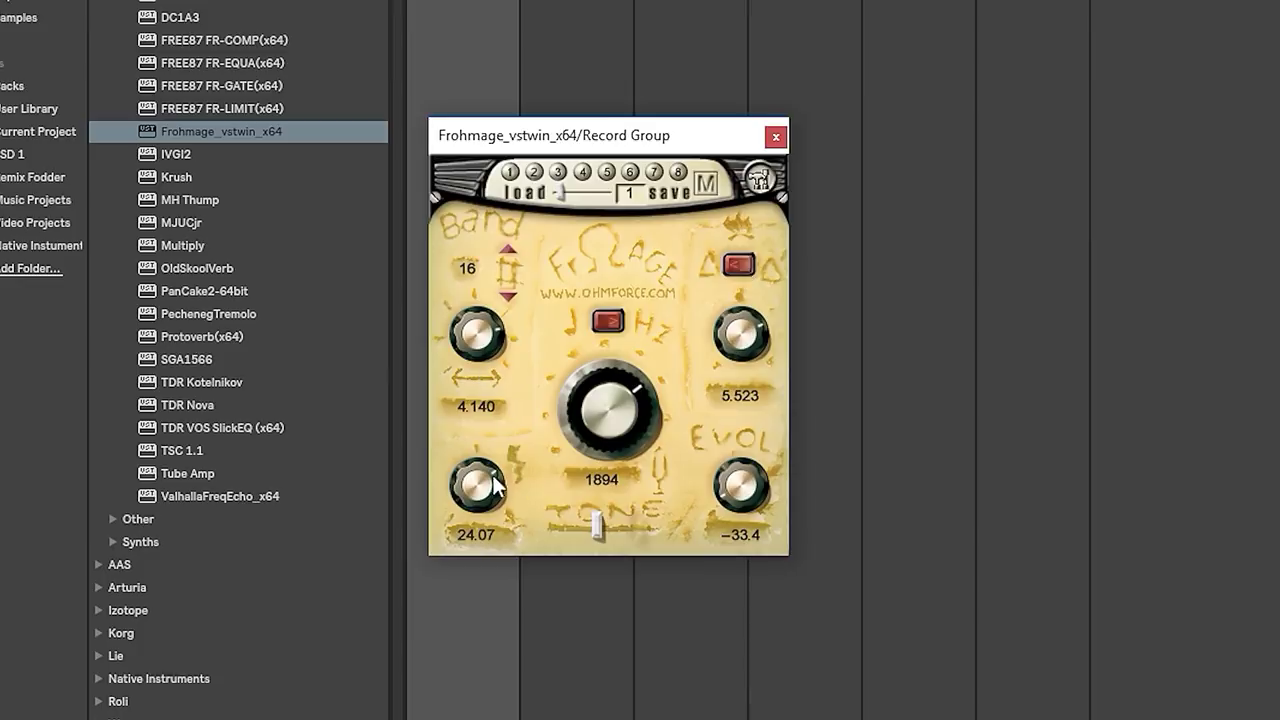
# - Set Frohmage's frequency to 40.02, darken TONE, EVOL 50, delta 5.703, distortion 100
pyautogui.moveTo(497, 487); pyautogui.dragTo(497, 528)
pyautogui.moveTo(615, 387)
pyautogui.mouseDown()
pyautogui.moveTo(615, 370)
pyautogui.moveTo(615, 465)
pyautogui.moveTo(618, 398)
pyautogui.mouseUp()
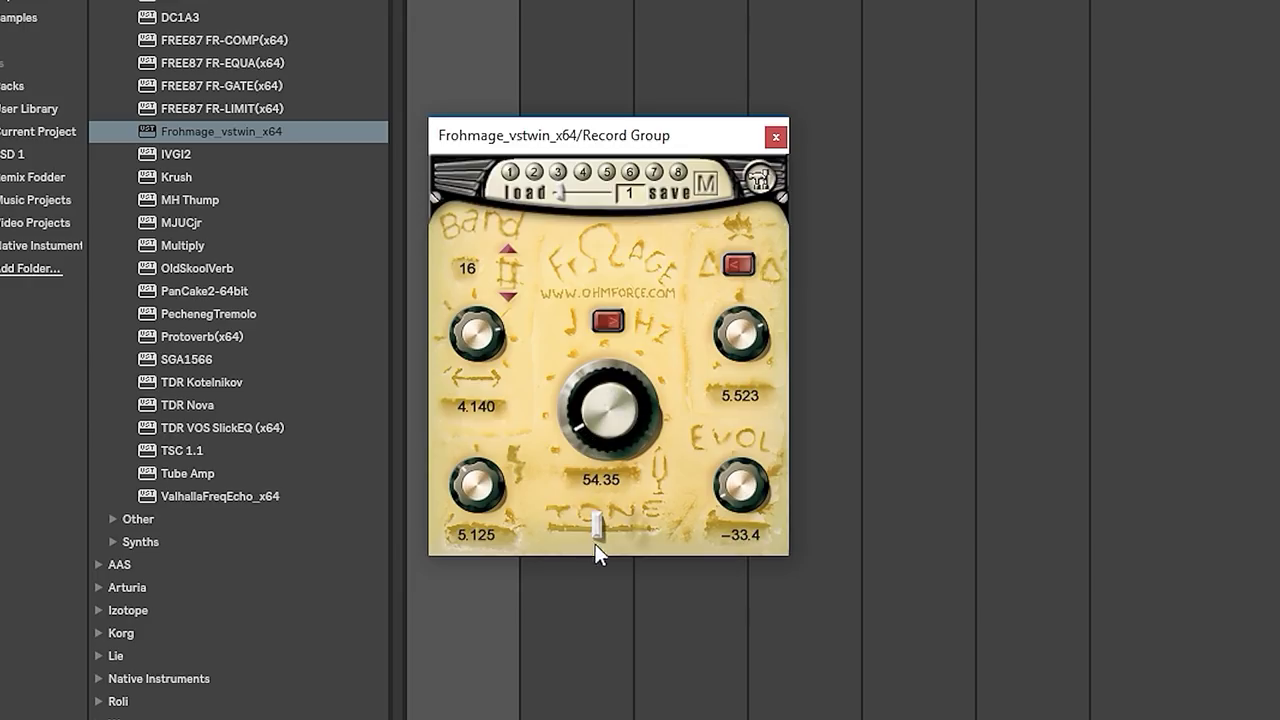
pyautogui.moveTo(595, 540)
pyautogui.mouseDown()
pyautogui.moveTo(548, 540)
pyautogui.moveTo(656, 525)
pyautogui.moveTo(580, 525)
pyautogui.moveTo(635, 525)
pyautogui.moveTo(600, 525)
pyautogui.moveTo(610, 537)
pyautogui.mouseUp()
pyautogui.moveTo(617, 425); pyautogui.dragTo(603, 408)
pyautogui.moveTo(717, 497)
pyautogui.mouseDown()
pyautogui.moveTo(717, 450)
pyautogui.moveTo(700, 471)
pyautogui.mouseUp()
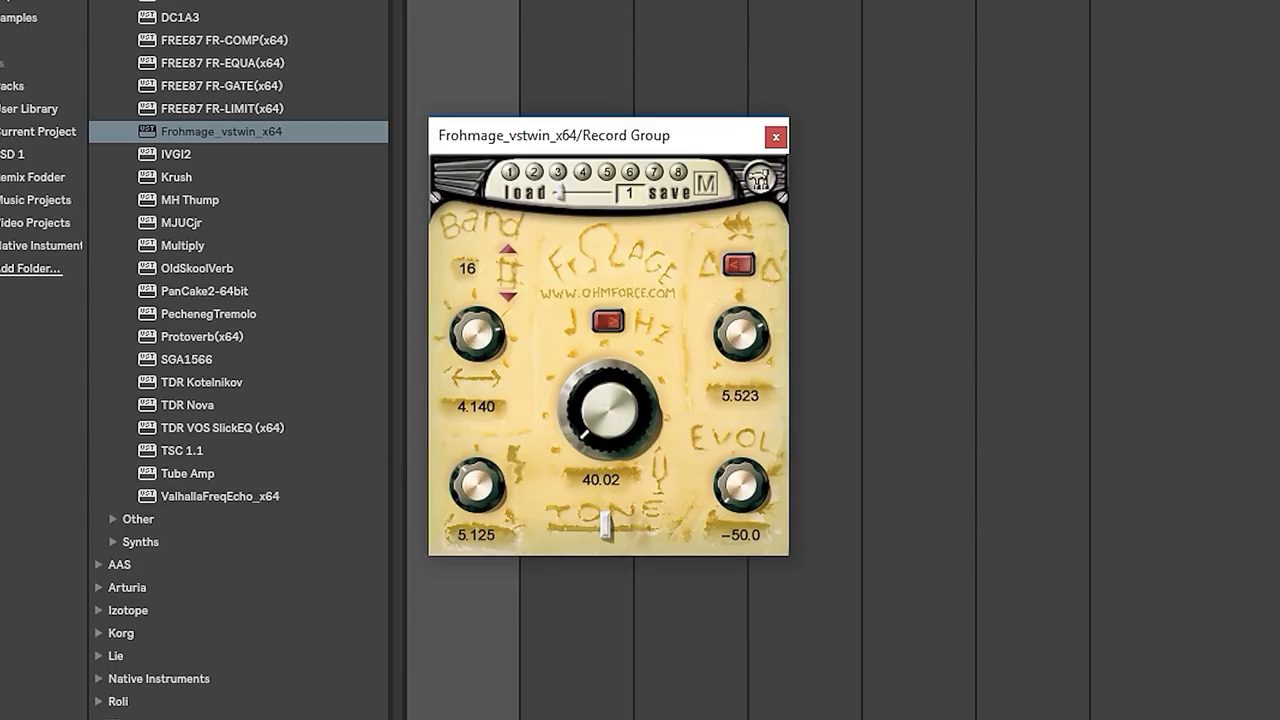
pyautogui.moveTo(731, 488); pyautogui.dragTo(731, 440)
pyautogui.moveTo(745, 340); pyautogui.dragTo(740, 290)
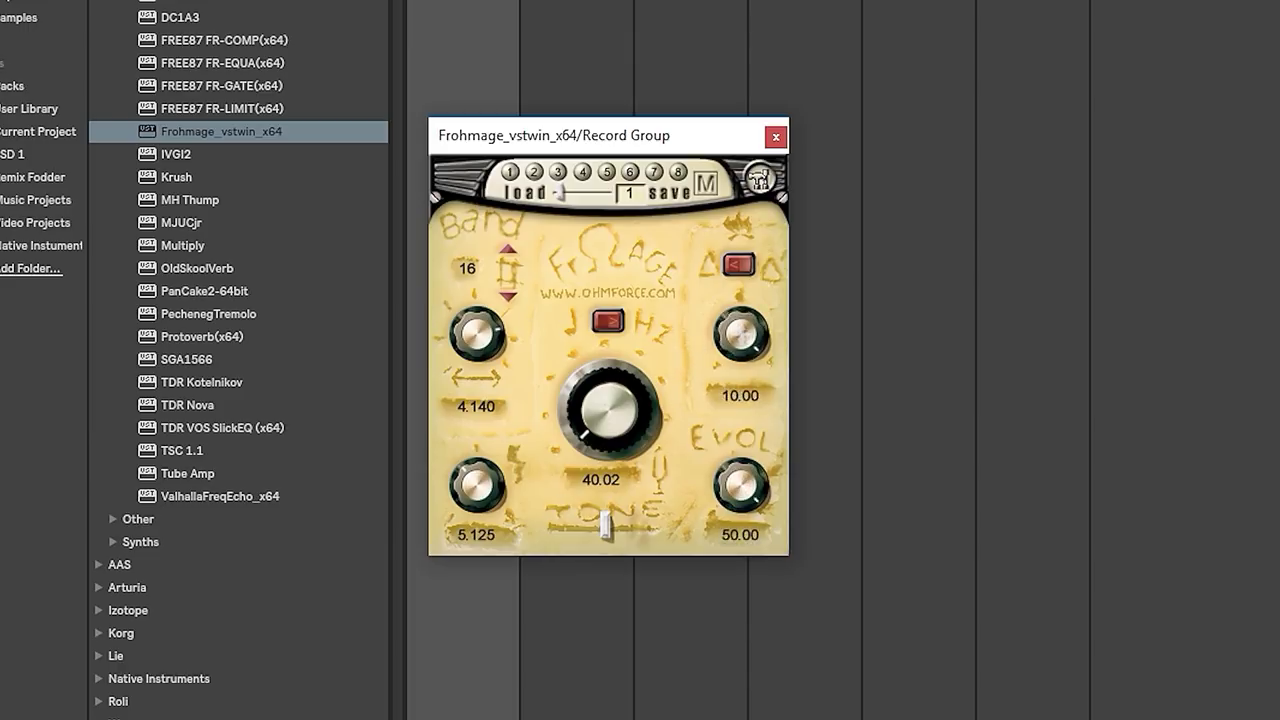
pyautogui.moveTo(740, 335); pyautogui.dragTo(740, 375)
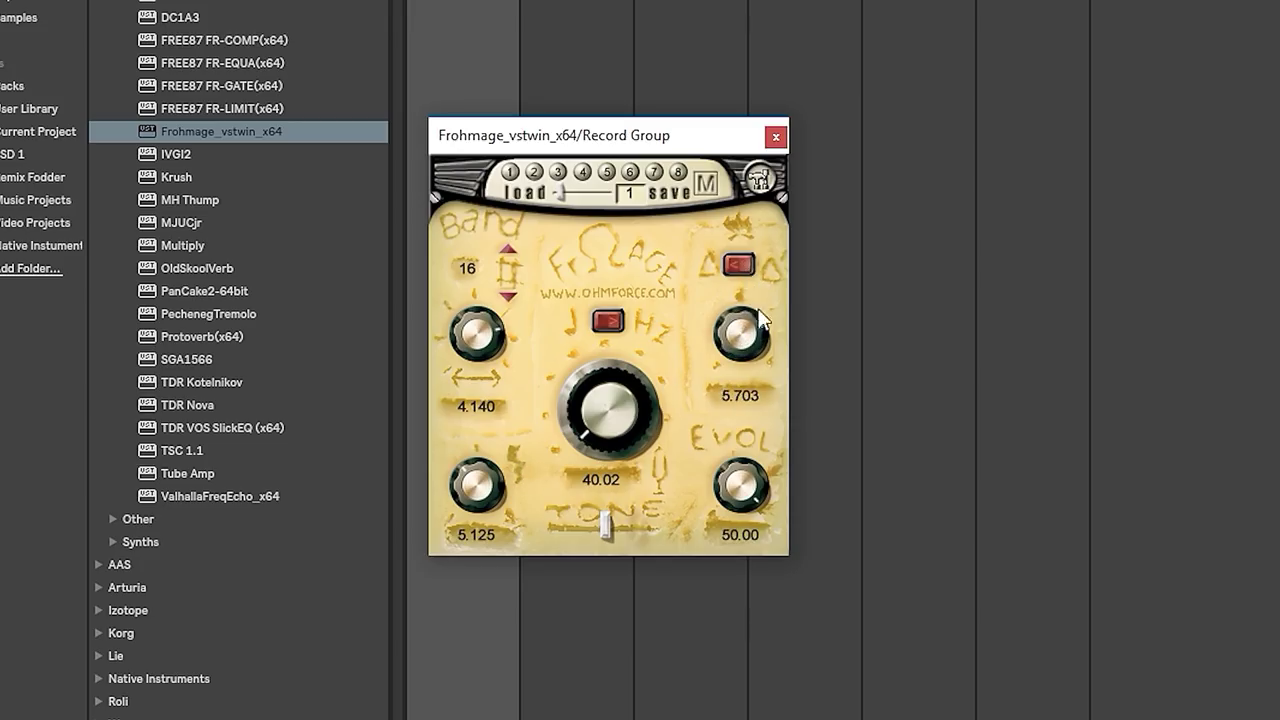
pyautogui.moveTo(447, 483); pyautogui.dragTo(447, 393)
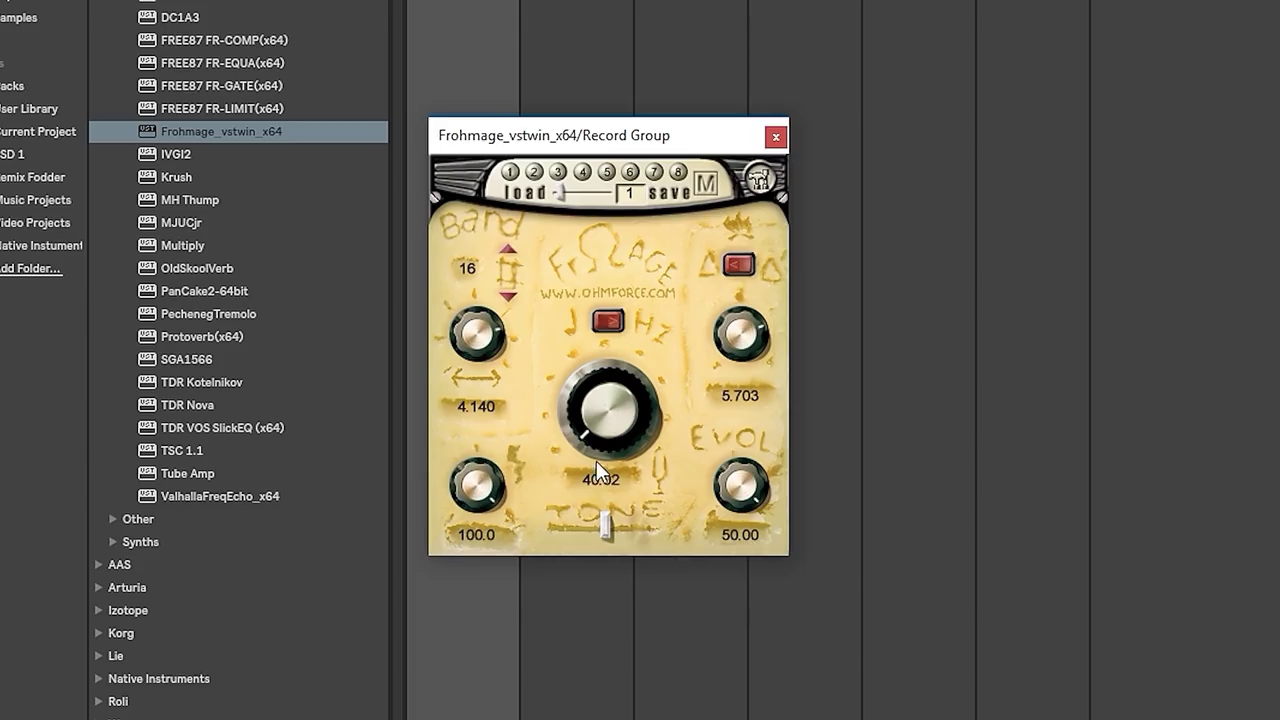
# - Show Frohmage's frequency as a note, settle it at E 2, lower distortion and EVOL, then close it
pyautogui.click(606, 322)
pyautogui.moveTo(627, 415); pyautogui.dragTo(609, 400)
pyautogui.moveTo(492, 500); pyautogui.dragTo(492, 540)
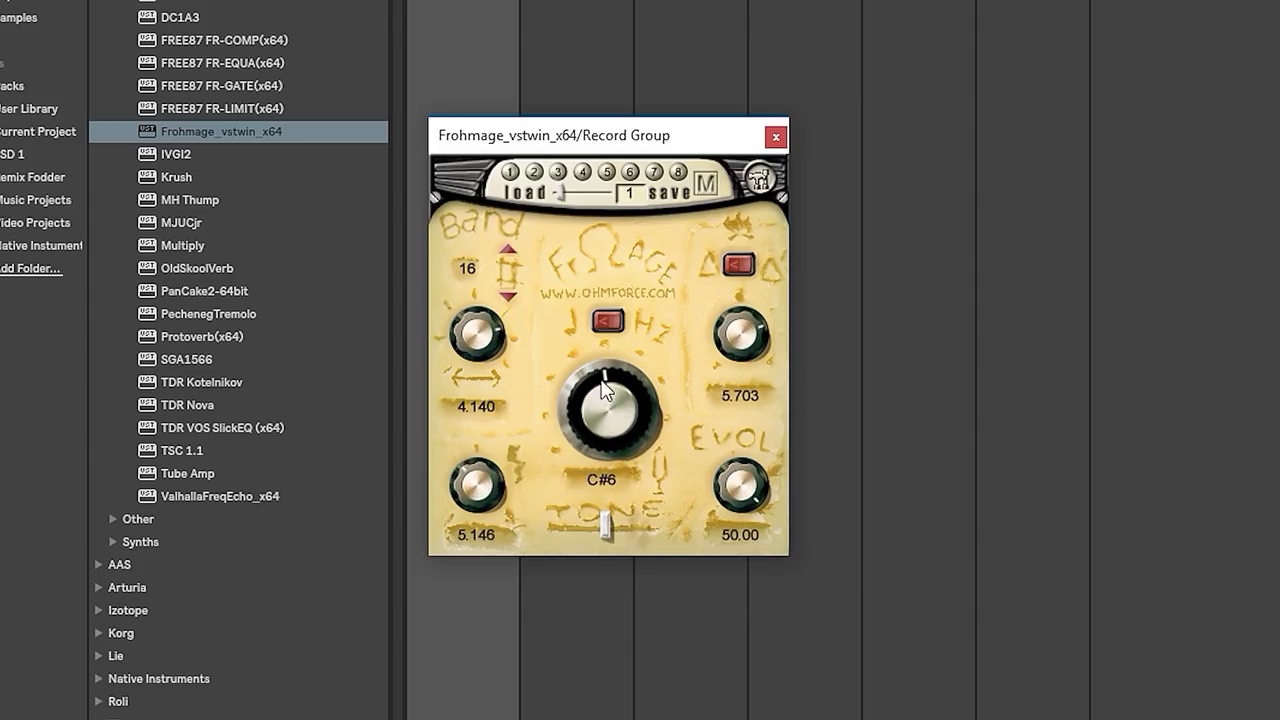
pyautogui.moveTo(609, 405); pyautogui.dragTo(609, 445)
pyautogui.moveTo(740, 485); pyautogui.dragTo(740, 530)
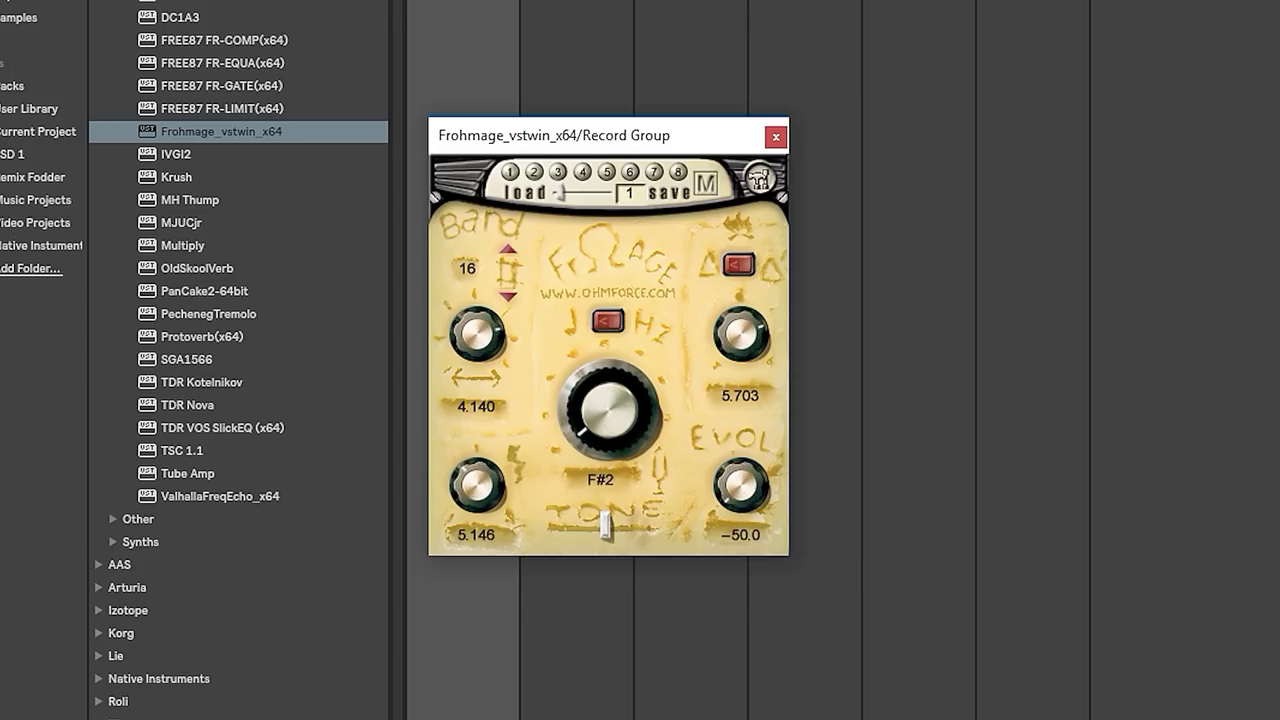
pyautogui.click(775, 137)
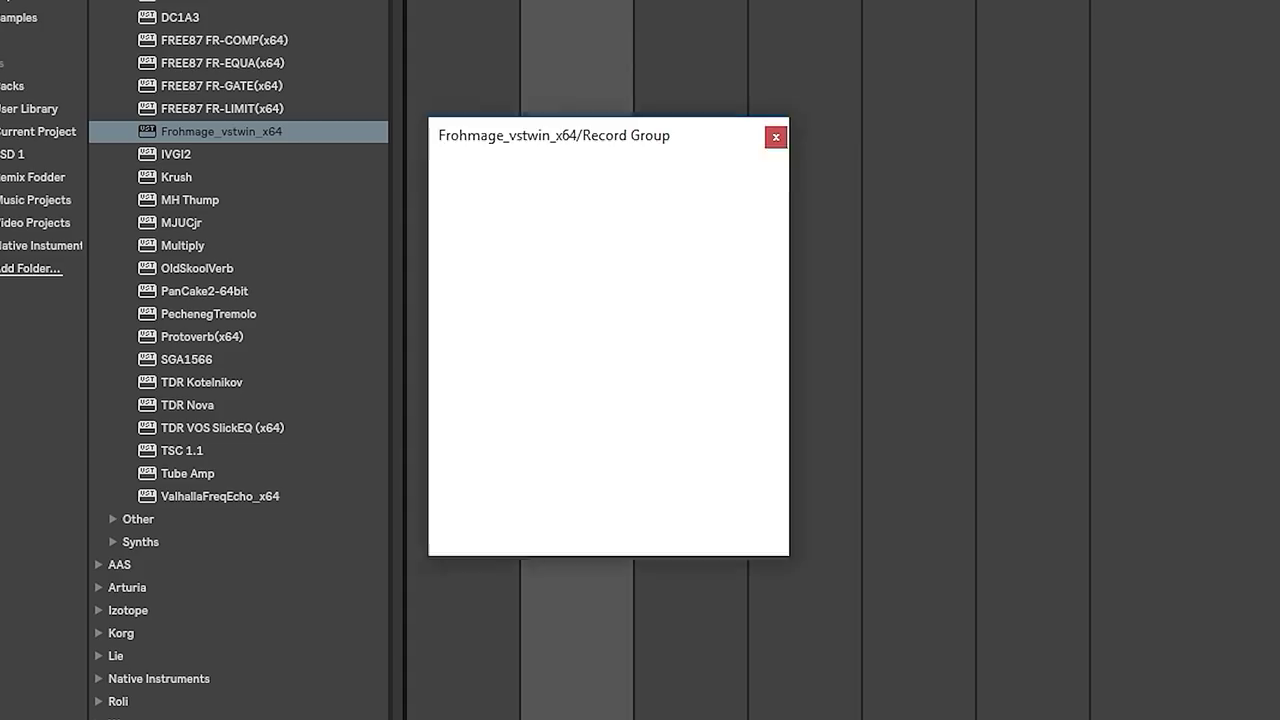
pyautogui.moveTo(626, 435)
pyautogui.mouseDown()
pyautogui.moveTo(626, 185)
pyautogui.moveTo(474, 566)
pyautogui.mouseUp()
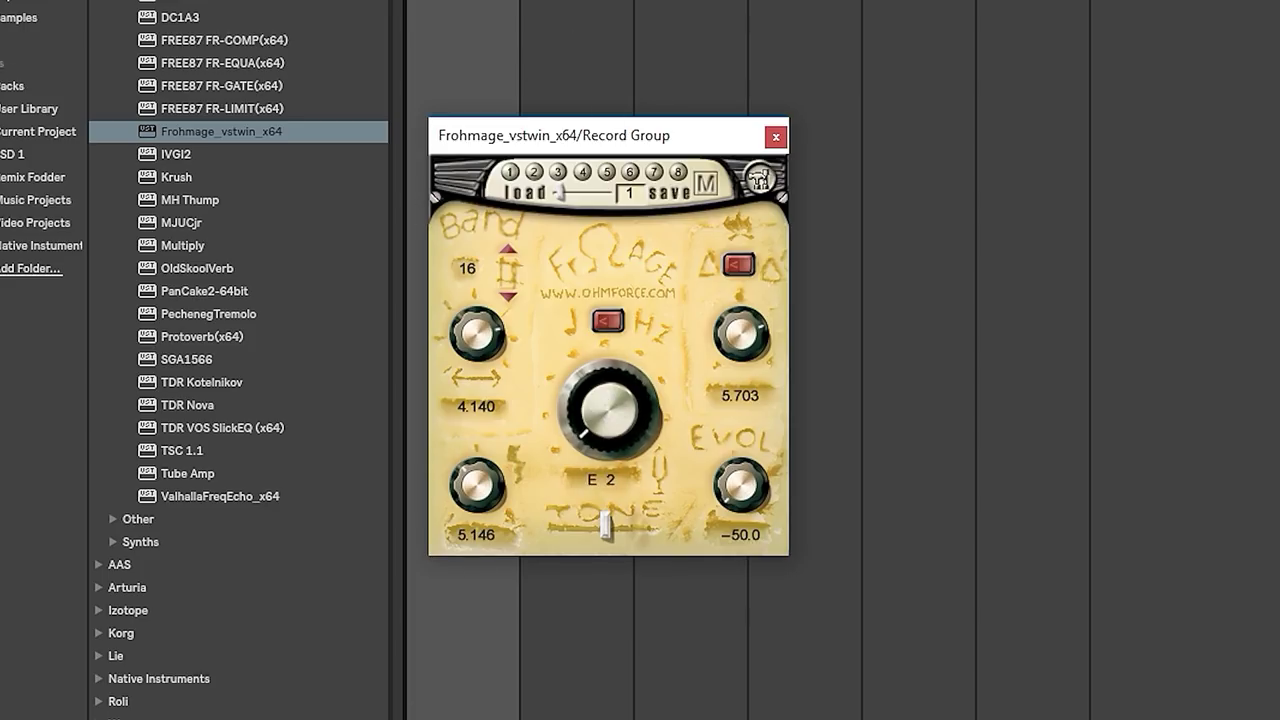
pyautogui.press('Right')
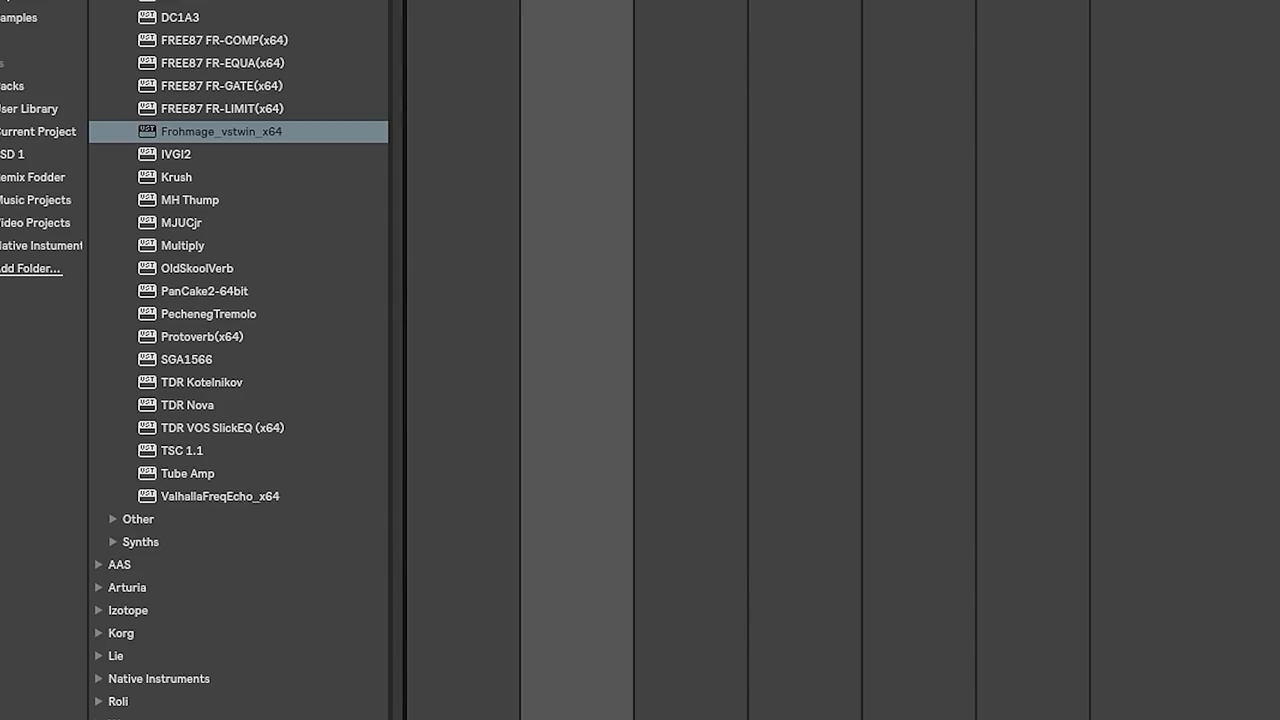
pyautogui.press('Left')
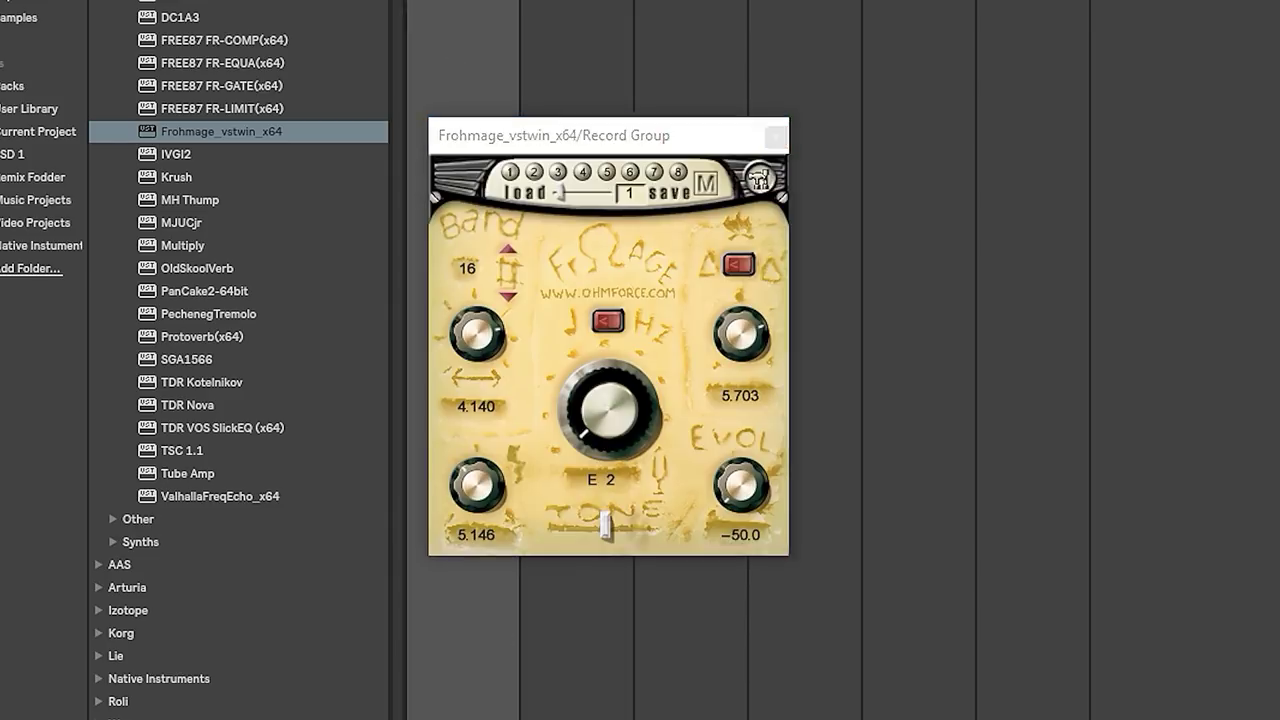
pyautogui.hotkey('ctrl', 'alt', 'p')
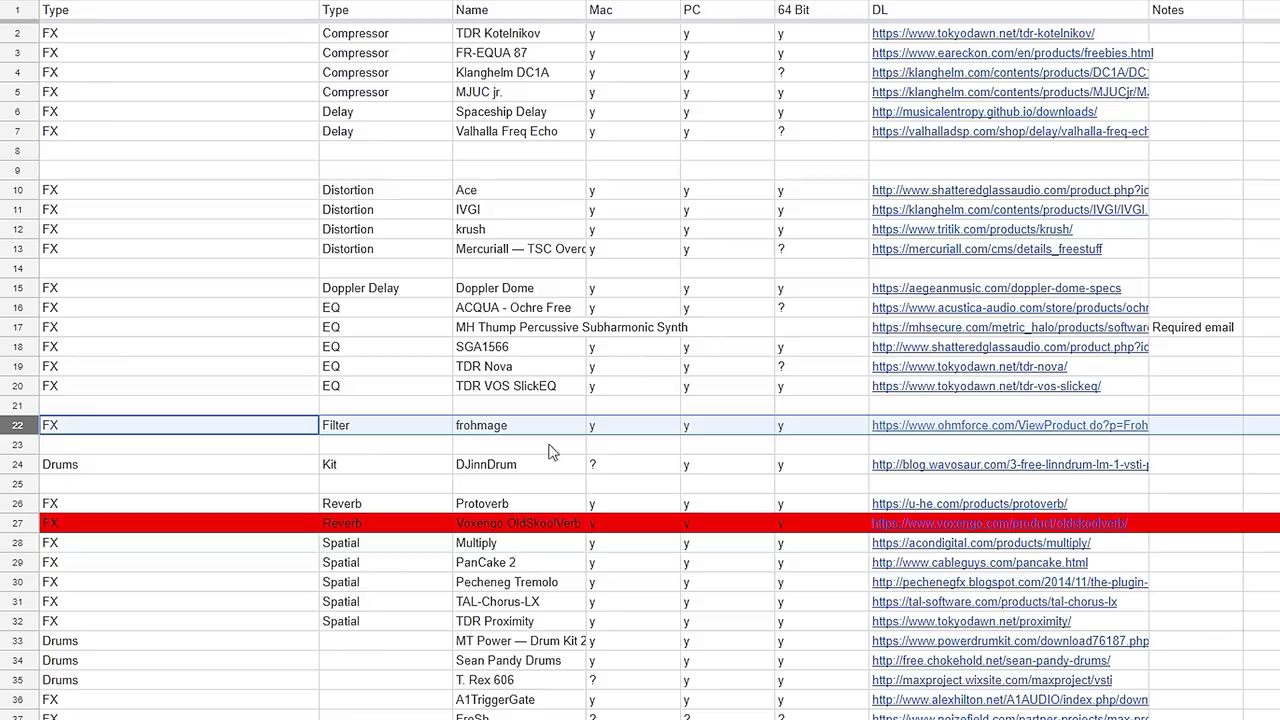
pyautogui.scroll(-1, 515, 470)
pyautogui.scroll(-1, 515, 470)
pyautogui.scroll(-2, 515, 470)
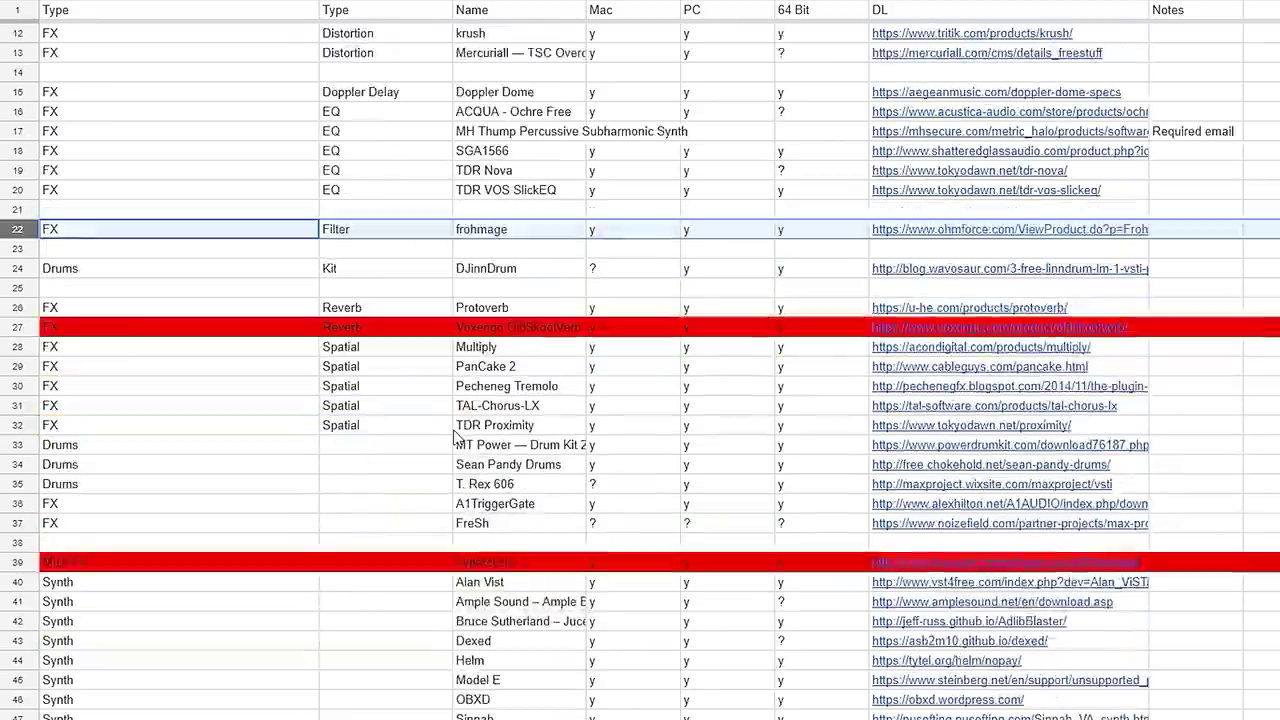
pyautogui.scroll(-1, 440, 390)
pyautogui.click(383, 270)
pyautogui.moveTo(367, 254); pyautogui.dragTo(359, 333)
pyautogui.click(18, 245)
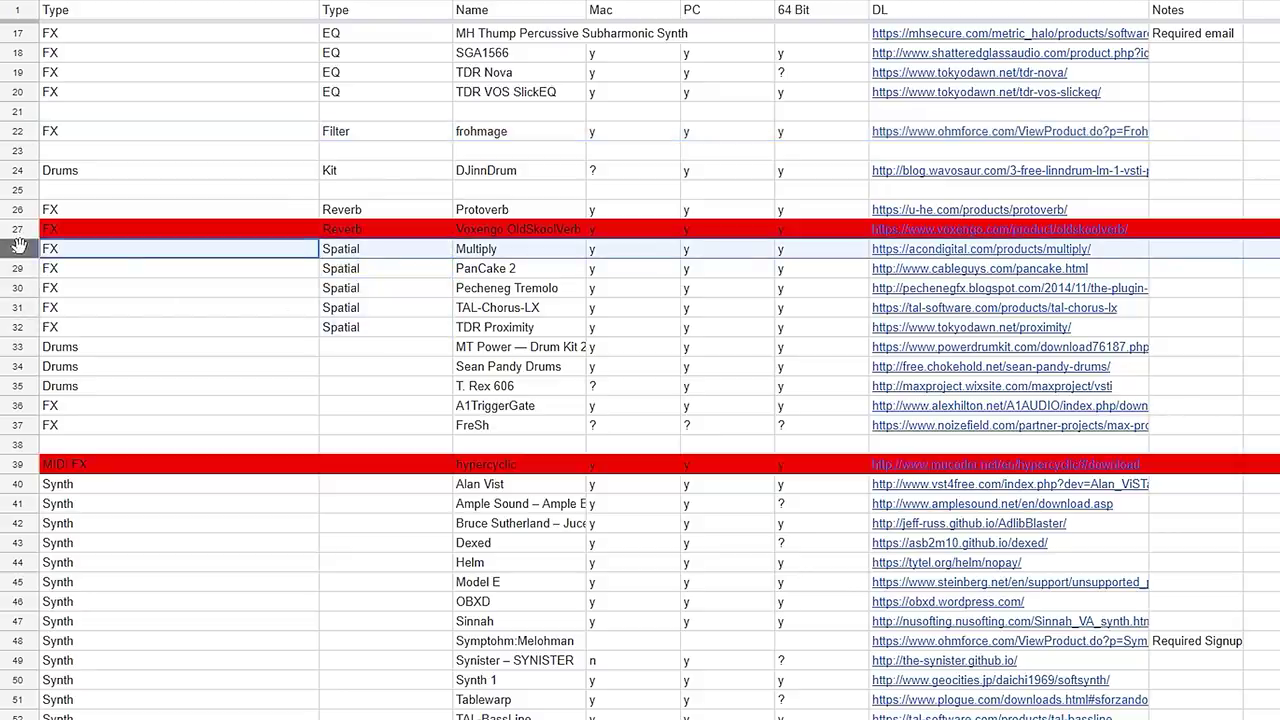
pyautogui.click(527, 308)
pyautogui.click(522, 332)
pyautogui.click(486, 135)
pyautogui.scroll(2, 505, 150)
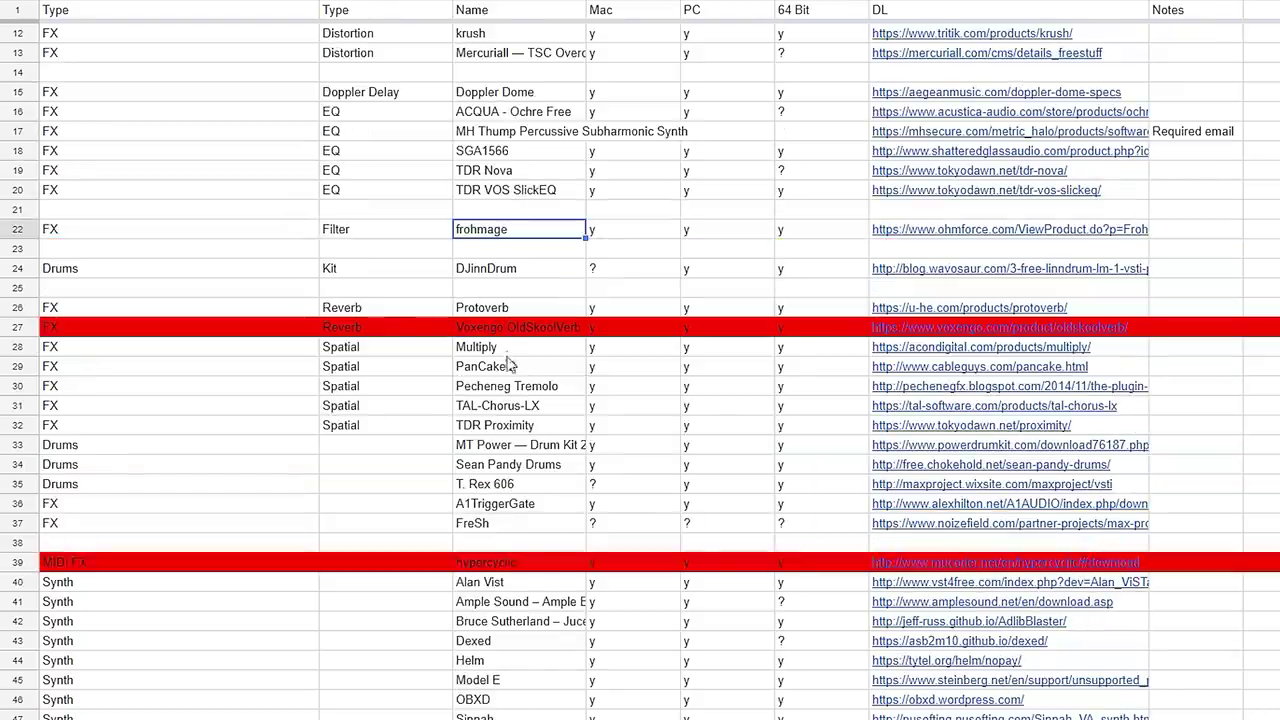
pyautogui.scroll(-2, 512, 365)
pyautogui.click(505, 252)
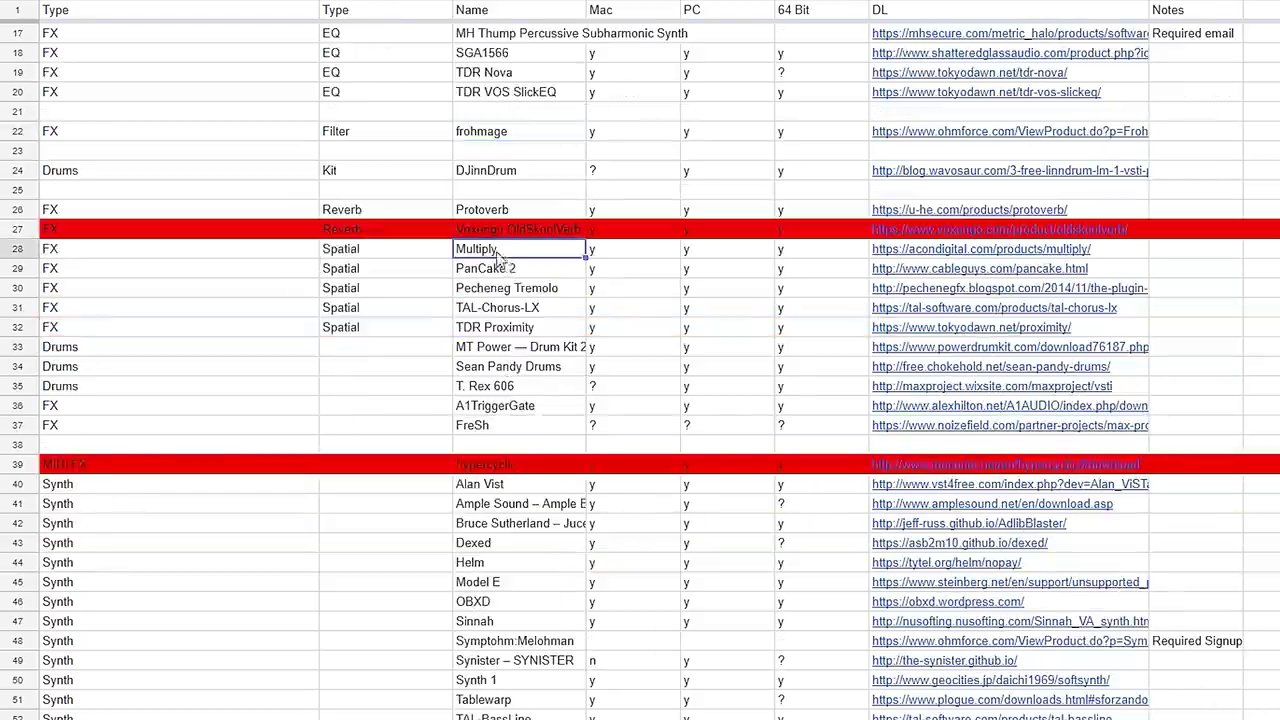
pyautogui.click(510, 312)
pyautogui.click(505, 249)
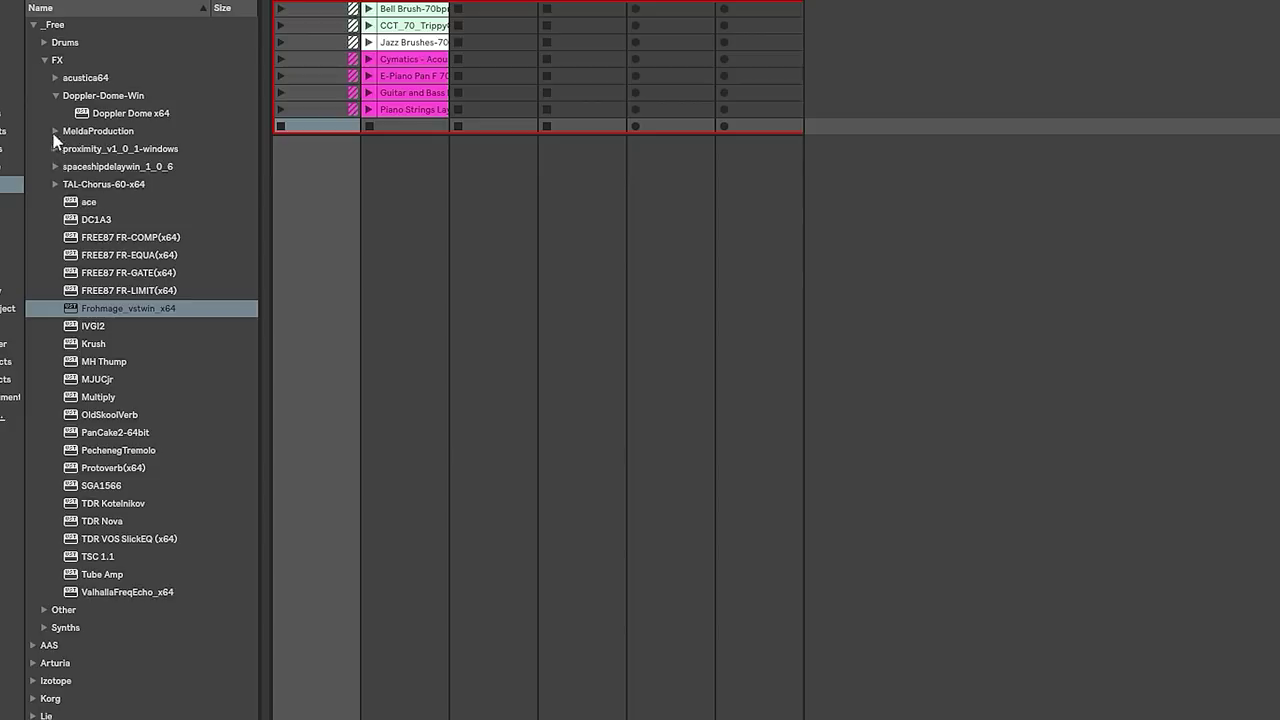
# - Collapse Doppler-Dome-Win and load Acon Digital's Multiply onto Record Group with its window shown
pyautogui.click(55, 95)
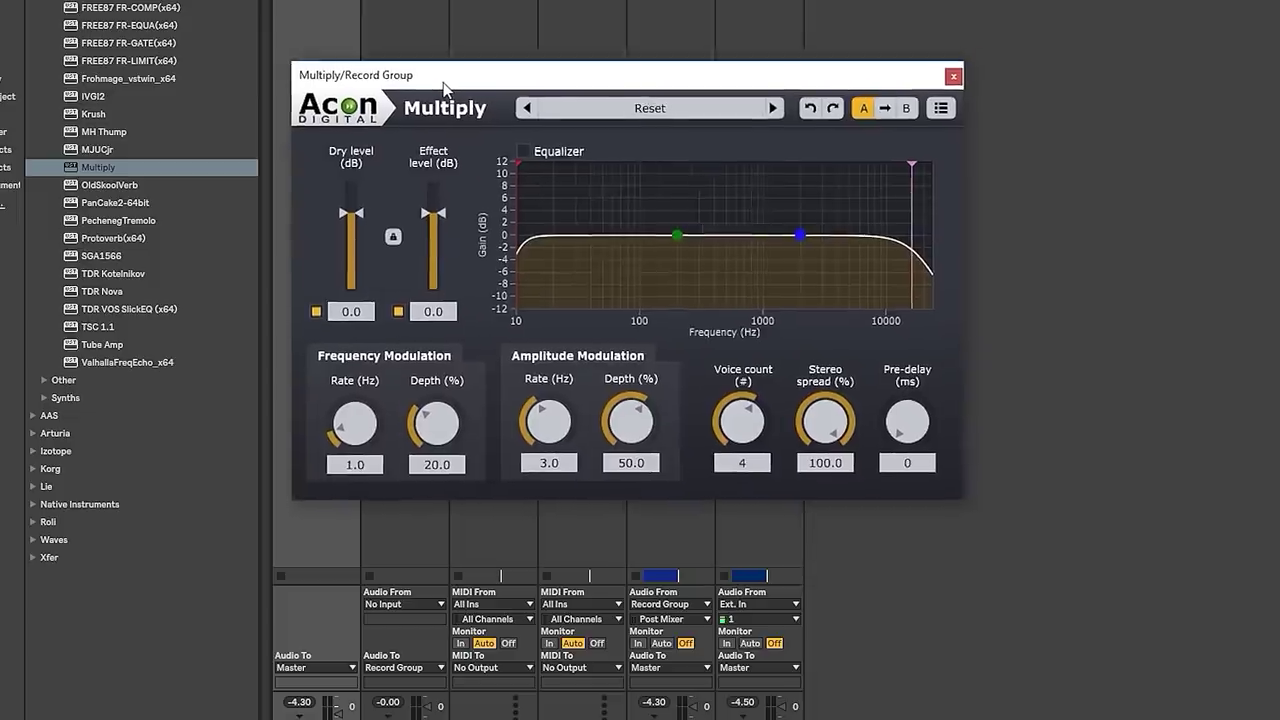
pyautogui.moveTo(450, 82); pyautogui.dragTo(438, 143)
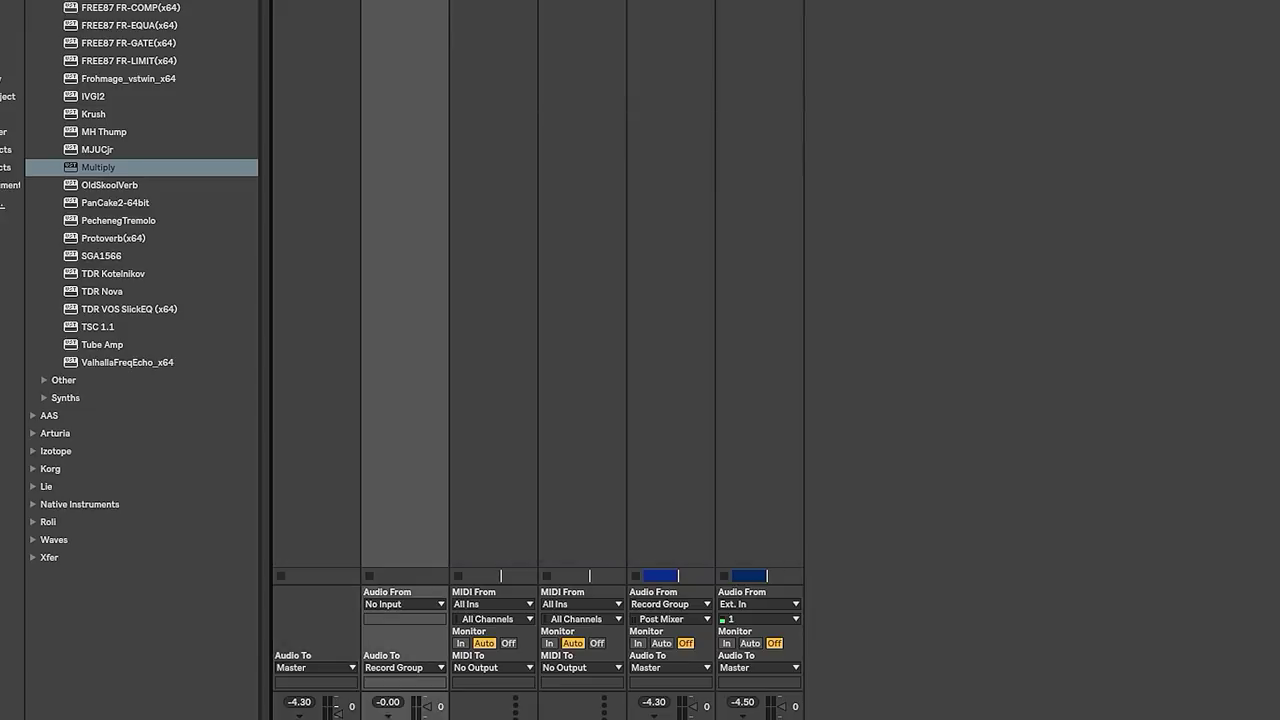
pyautogui.press('Return')
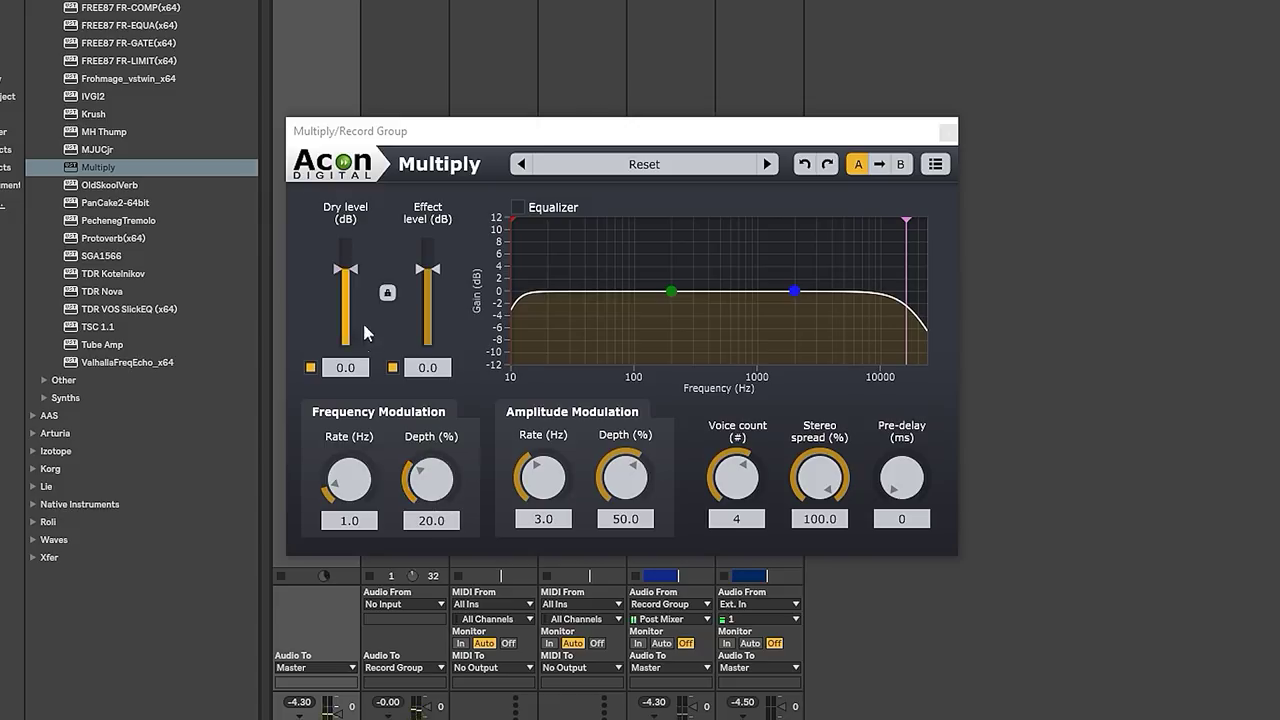
# - Drop Multiply's dry signal, raise effect to 3.9 dB, and set FM to 4.7 Hz at 64.5%
pyautogui.moveTo(366, 319); pyautogui.dragTo(345, 360)
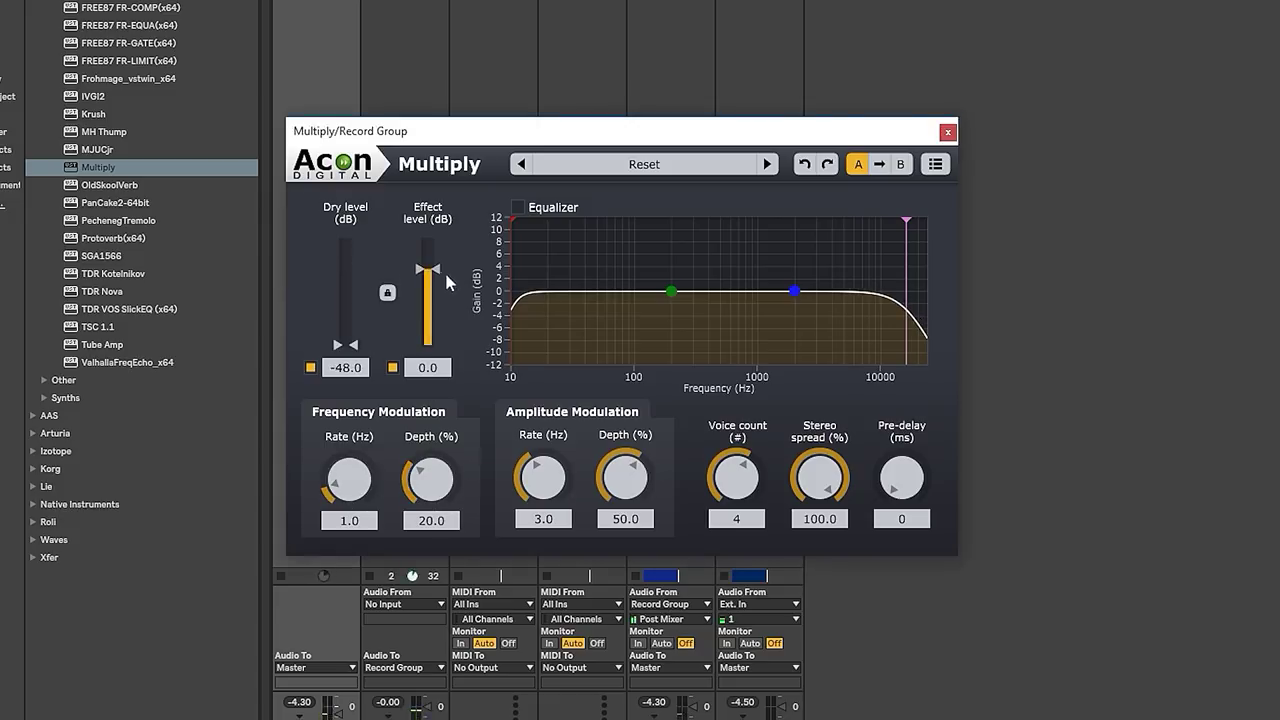
pyautogui.moveTo(444, 275); pyautogui.dragTo(443, 258)
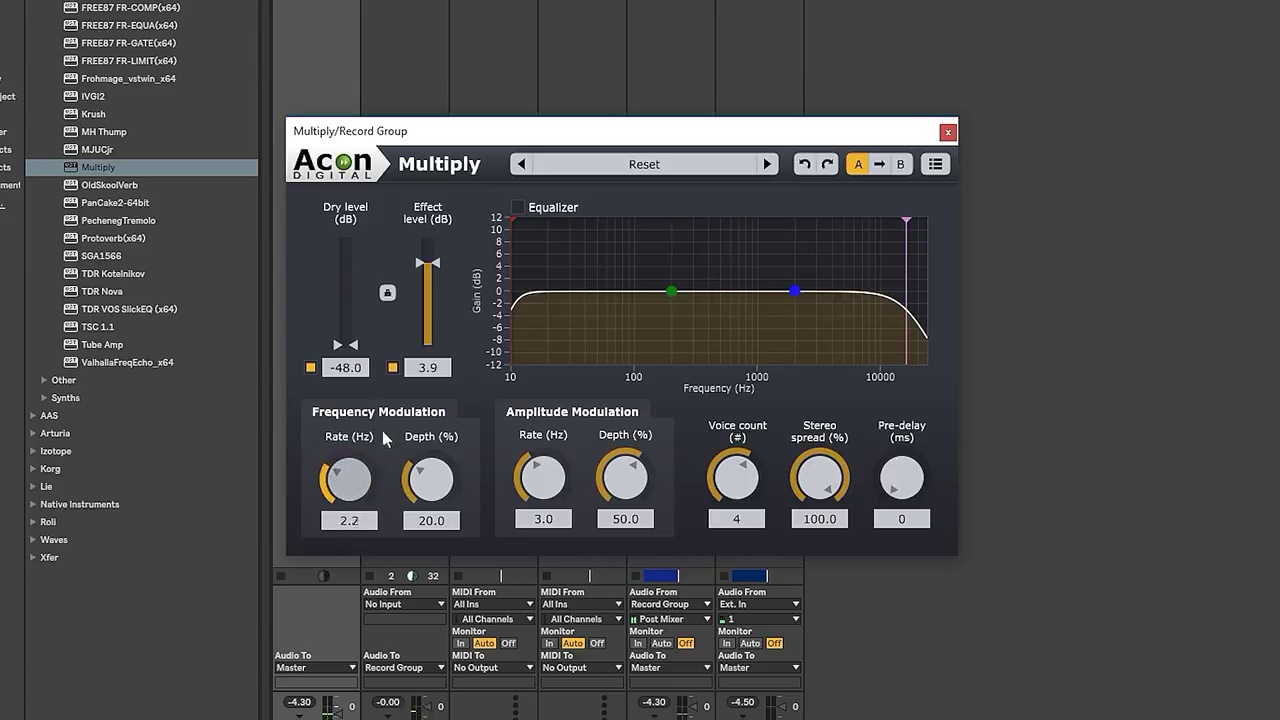
pyautogui.moveTo(385, 440)
pyautogui.mouseDown()
pyautogui.moveTo(435, 483)
pyautogui.moveTo(433, 440)
pyautogui.mouseUp()
pyautogui.moveTo(348, 480); pyautogui.dragTo(350, 495)
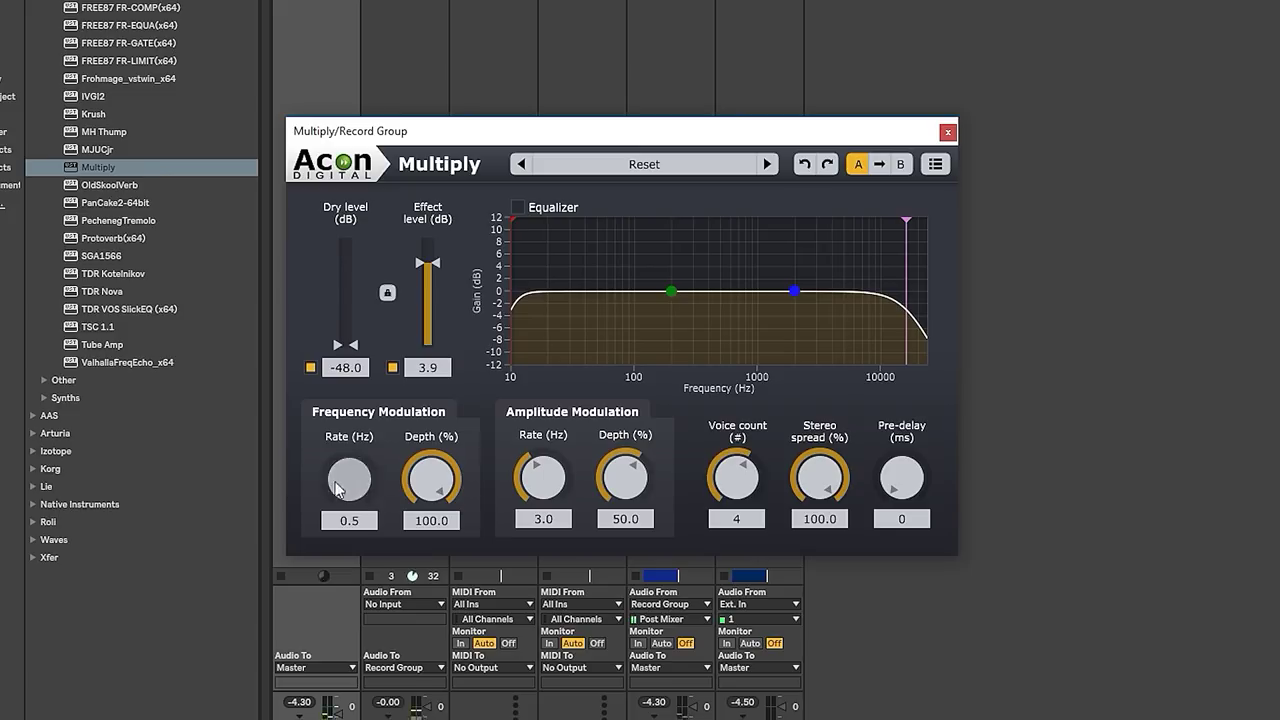
pyautogui.moveTo(431, 478); pyautogui.dragTo(435, 515)
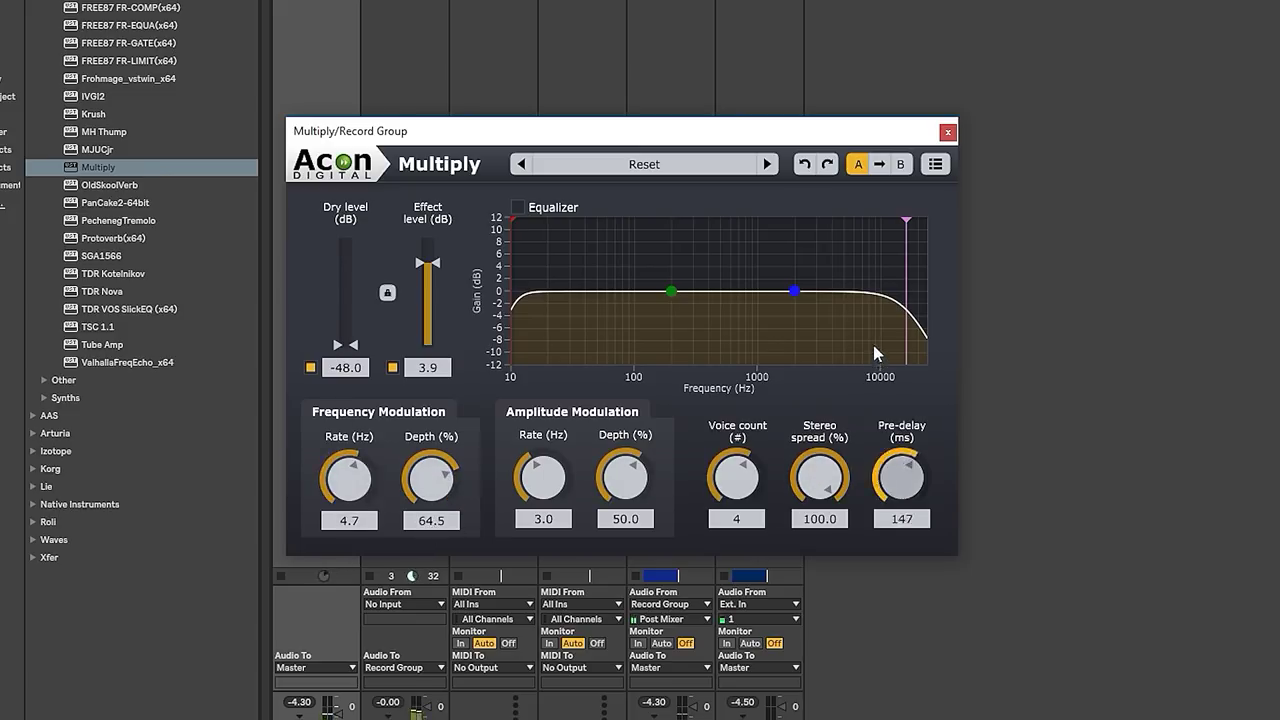
# - Reset pre-delay, roll the EQ lows off near 100 Hz by 6 dB, and trim dry level
pyautogui.moveTo(874, 364); pyautogui.dragTo(565, 330)
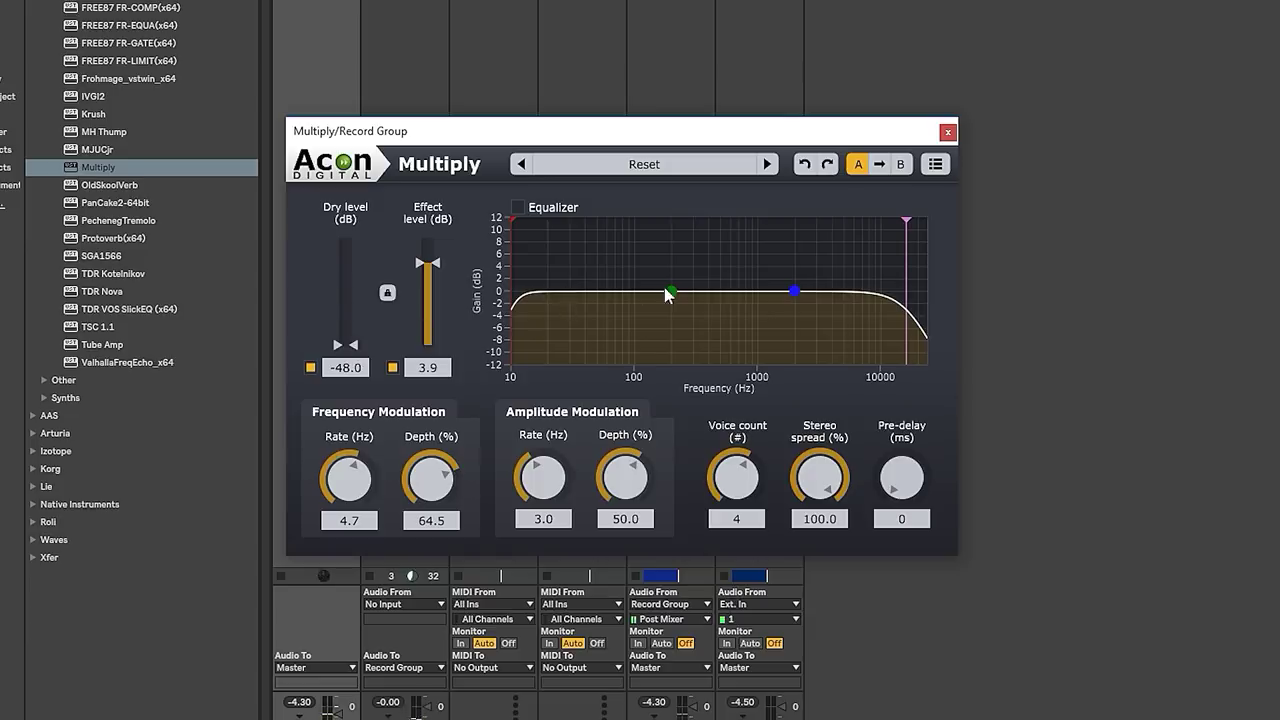
pyautogui.moveTo(669, 293)
pyautogui.mouseDown()
pyautogui.moveTo(623, 346)
pyautogui.moveTo(625, 362)
pyautogui.moveTo(626, 312)
pyautogui.moveTo(672, 289)
pyautogui.moveTo(707, 350)
pyautogui.moveTo(615, 302)
pyautogui.mouseUp()
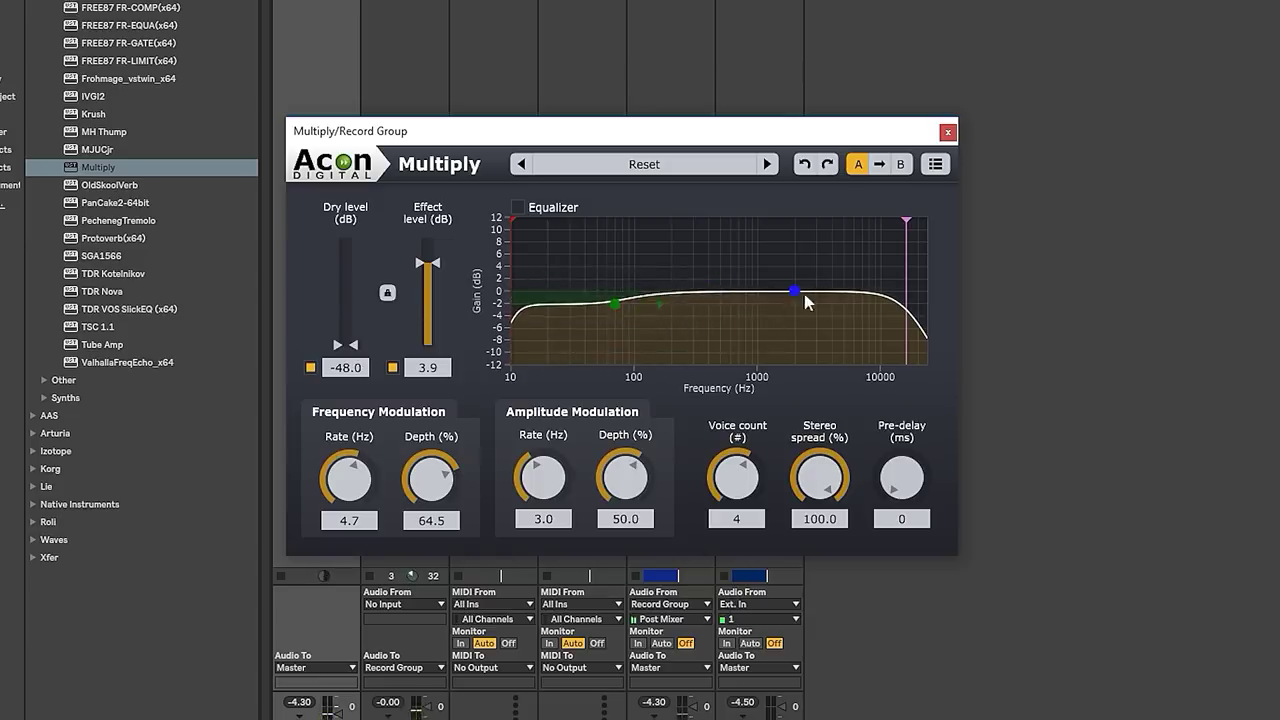
pyautogui.moveTo(801, 296); pyautogui.dragTo(805, 297)
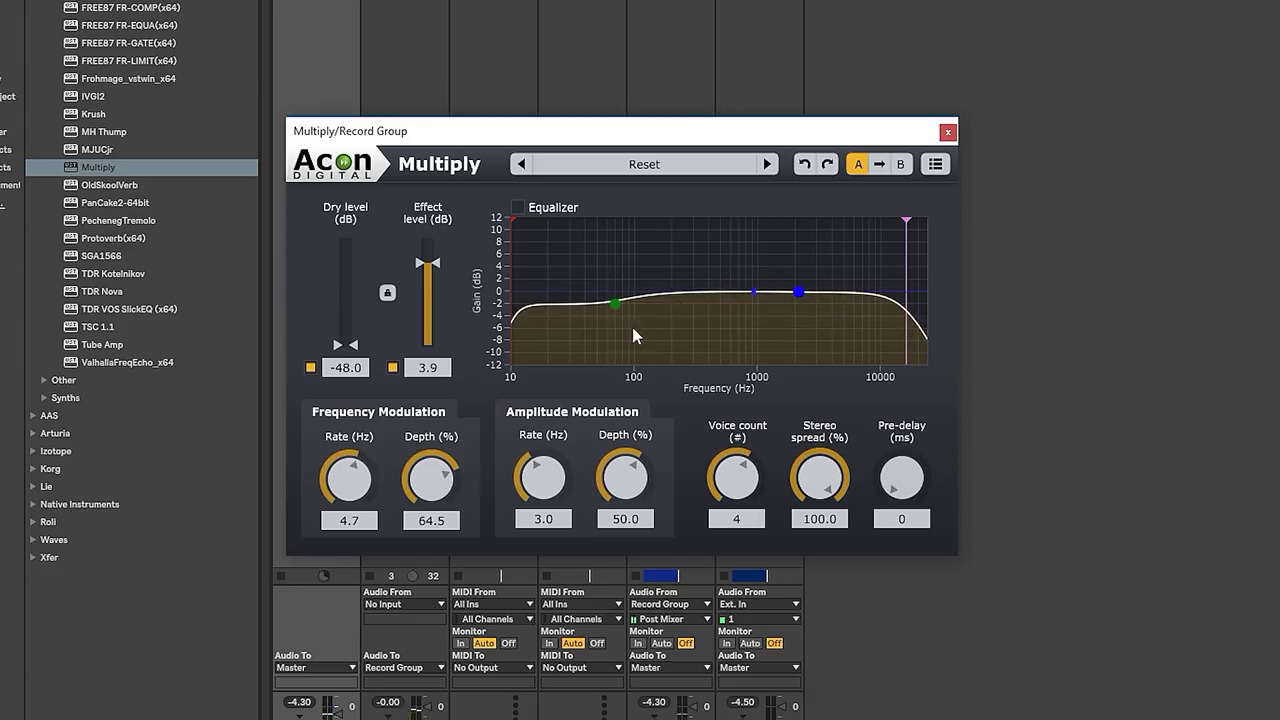
pyautogui.moveTo(615, 302); pyautogui.dragTo(633, 334)
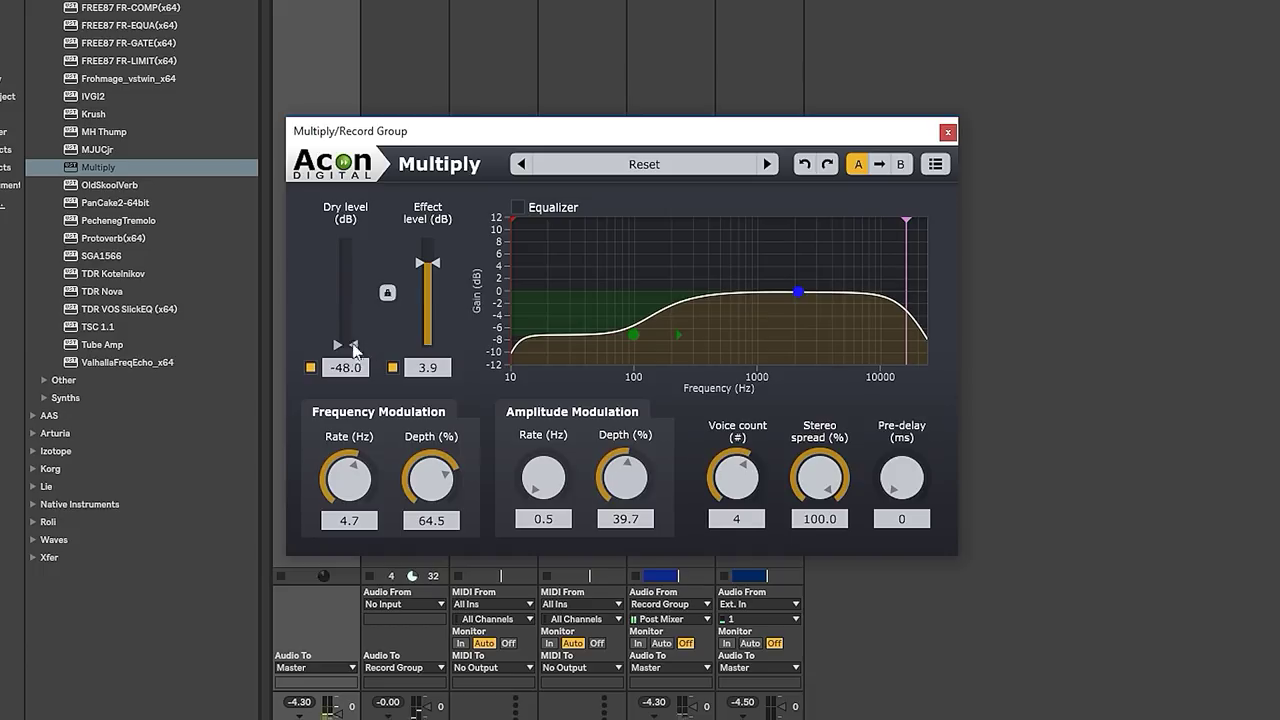
pyautogui.moveTo(359, 248); pyautogui.dragTo(365, 259)
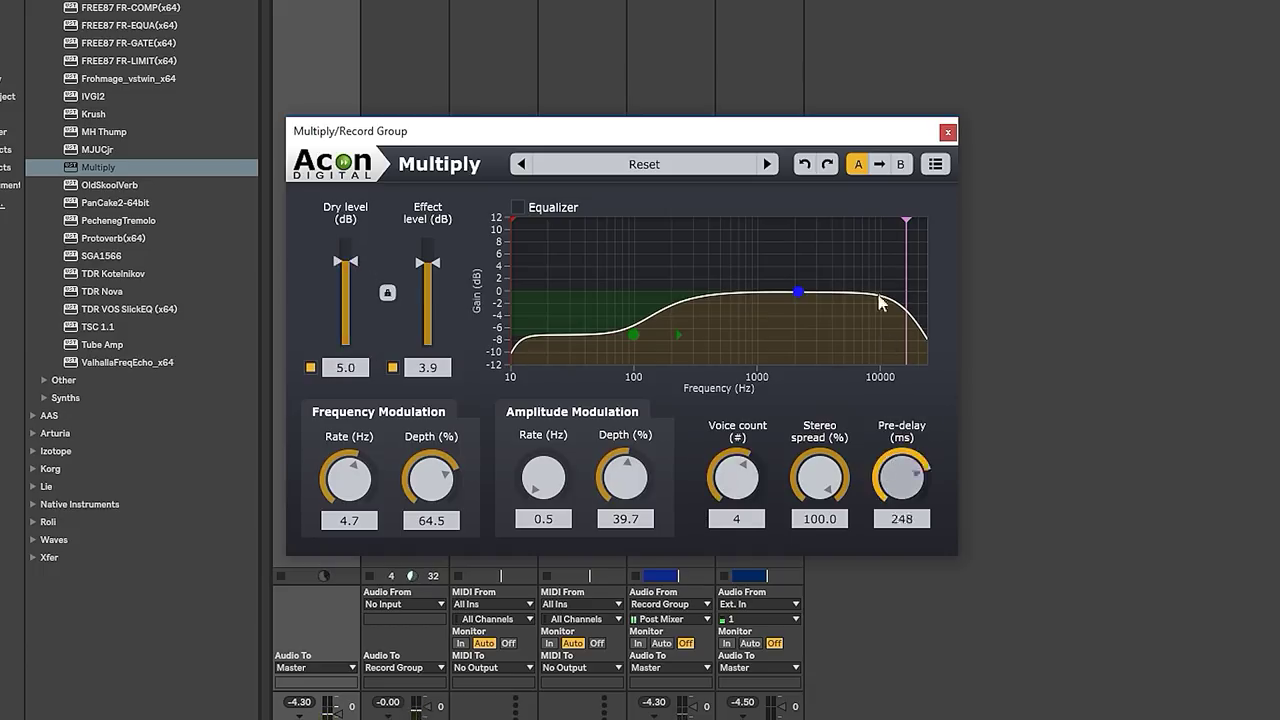
# - Set Multiply's stereo spread to 100 and its pre-delay to 5 ms
pyautogui.scroll(-3, 887, 520)
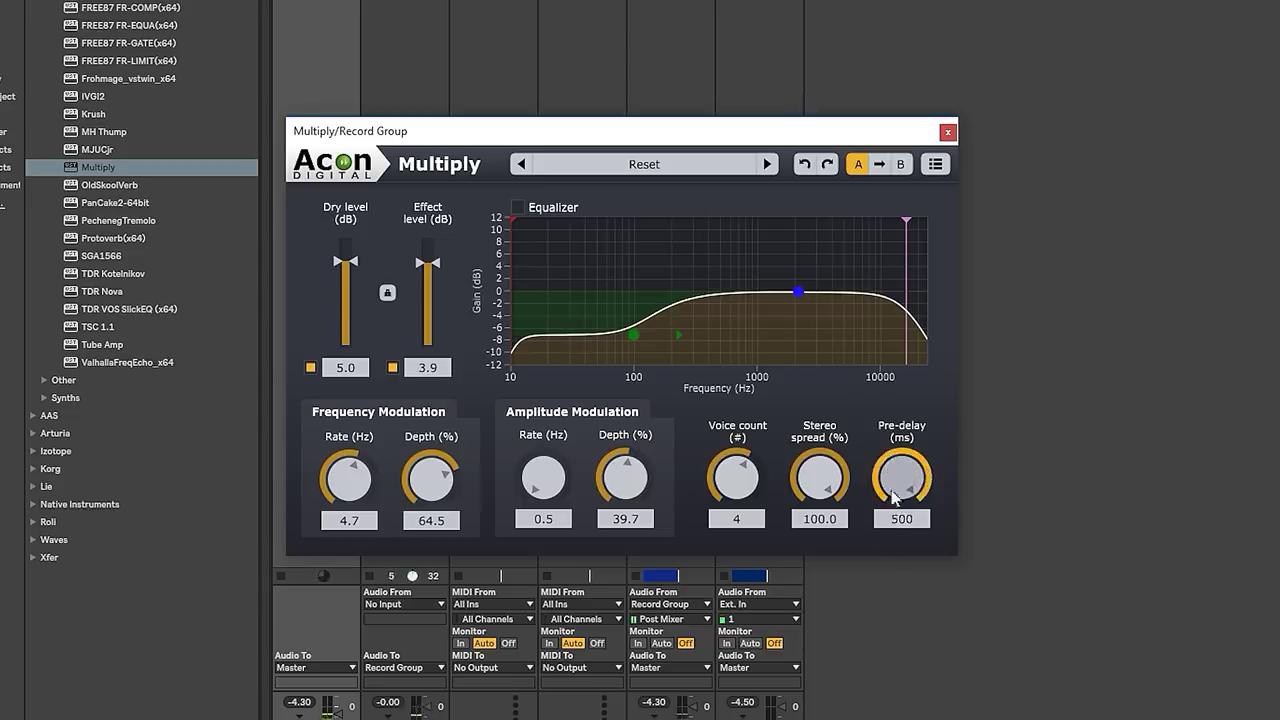
pyautogui.moveTo(892, 600); pyautogui.dragTo(890, 612)
pyautogui.moveTo(819, 478); pyautogui.dragTo(815, 593)
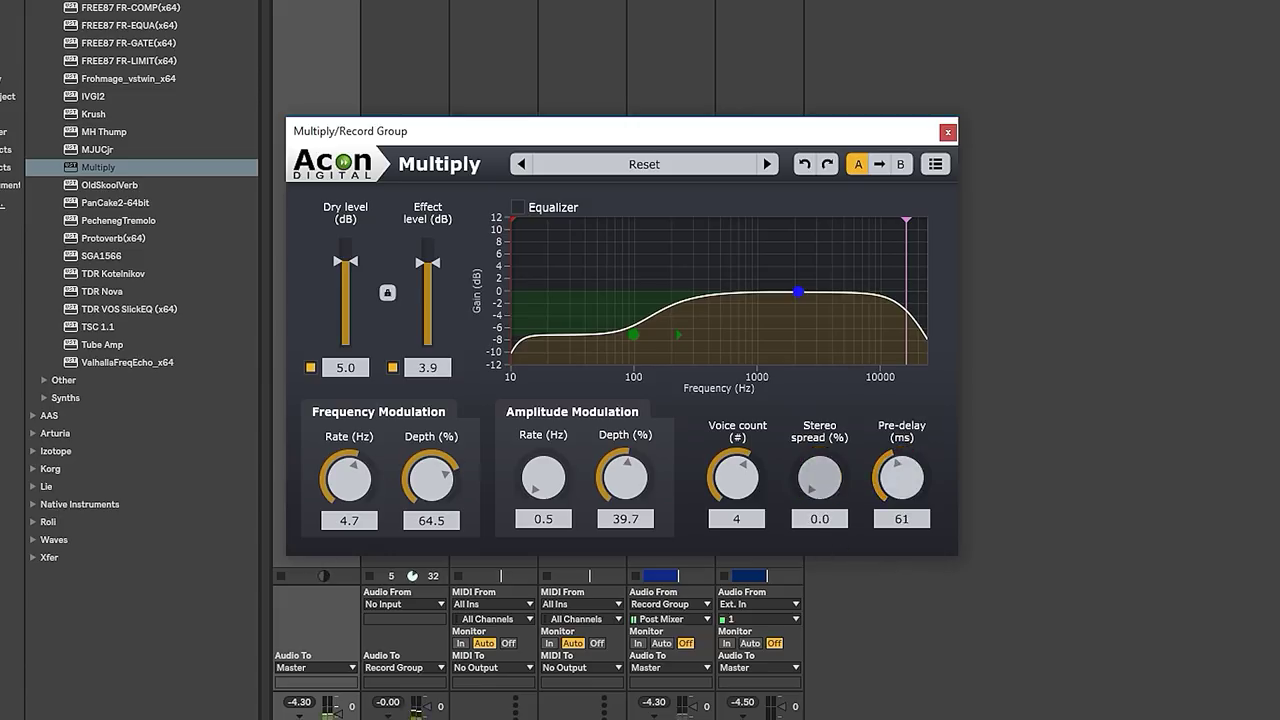
pyautogui.doubleClick(819, 478)
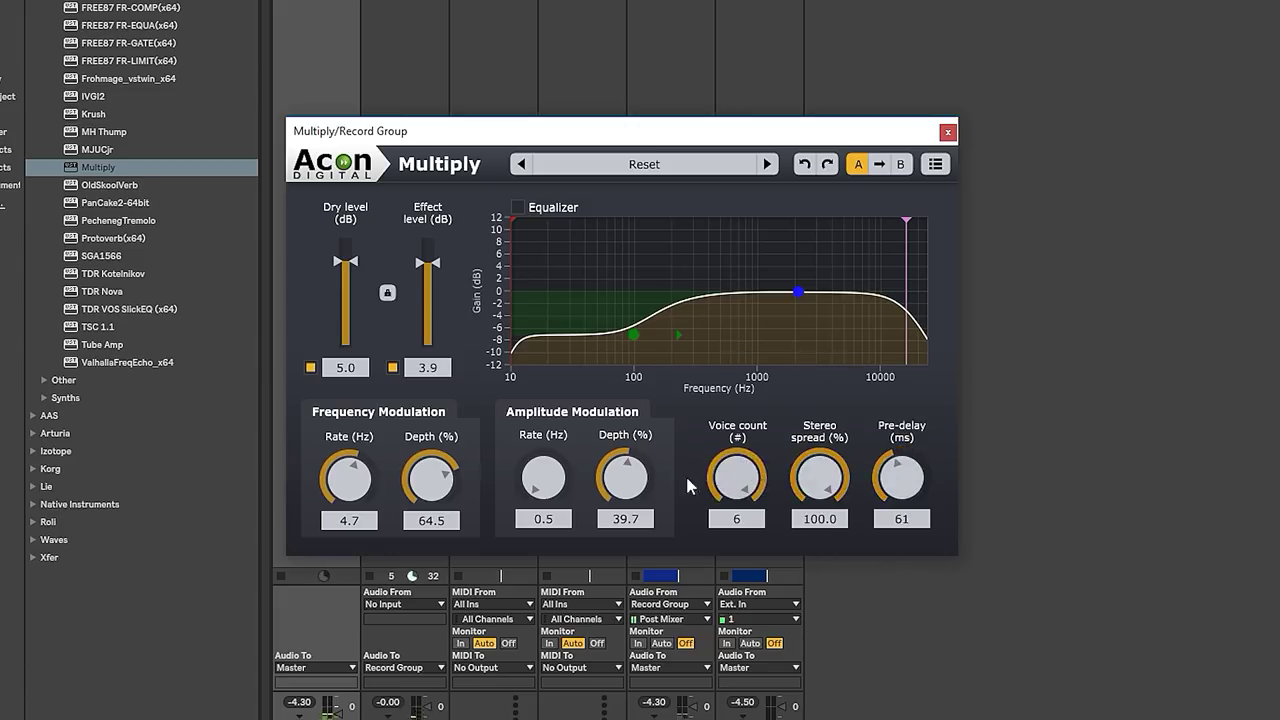
pyautogui.moveTo(915, 519); pyautogui.dragTo(911, 531)
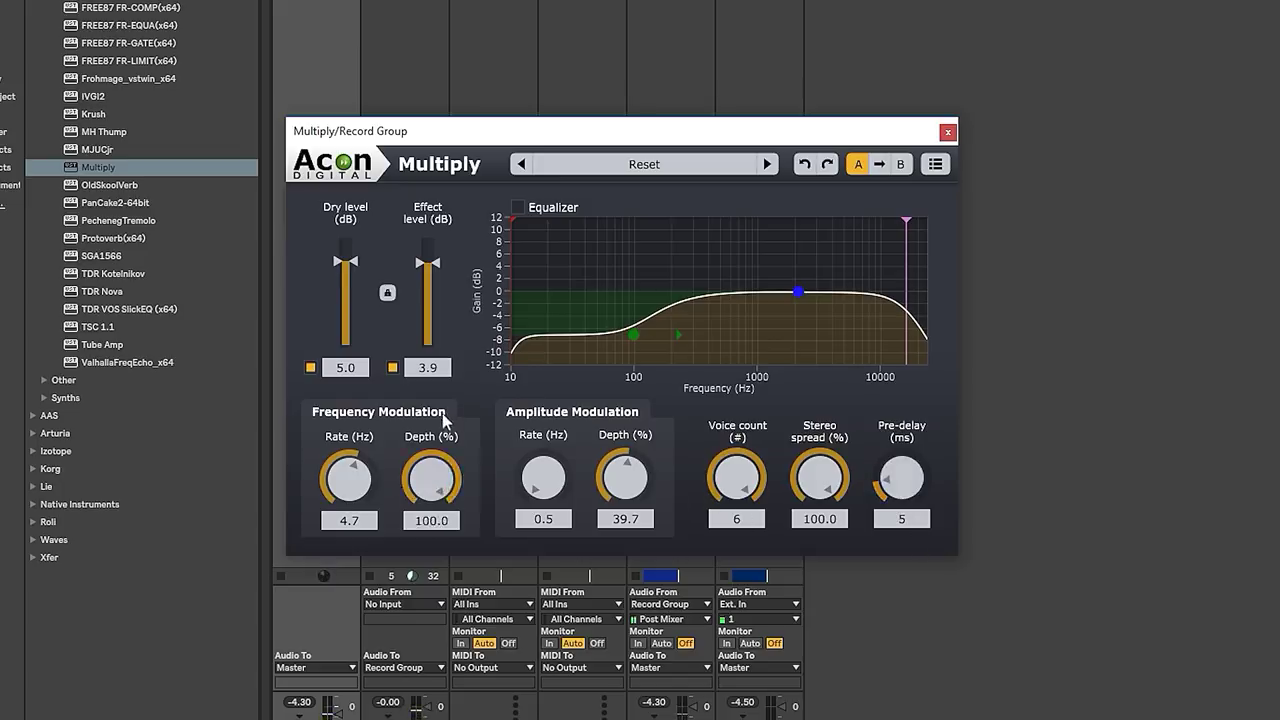
# - Return to Record Group's Multiply and raise frequency modulation depth to 100%
pyautogui.moveTo(441, 482); pyautogui.dragTo(441, 478)
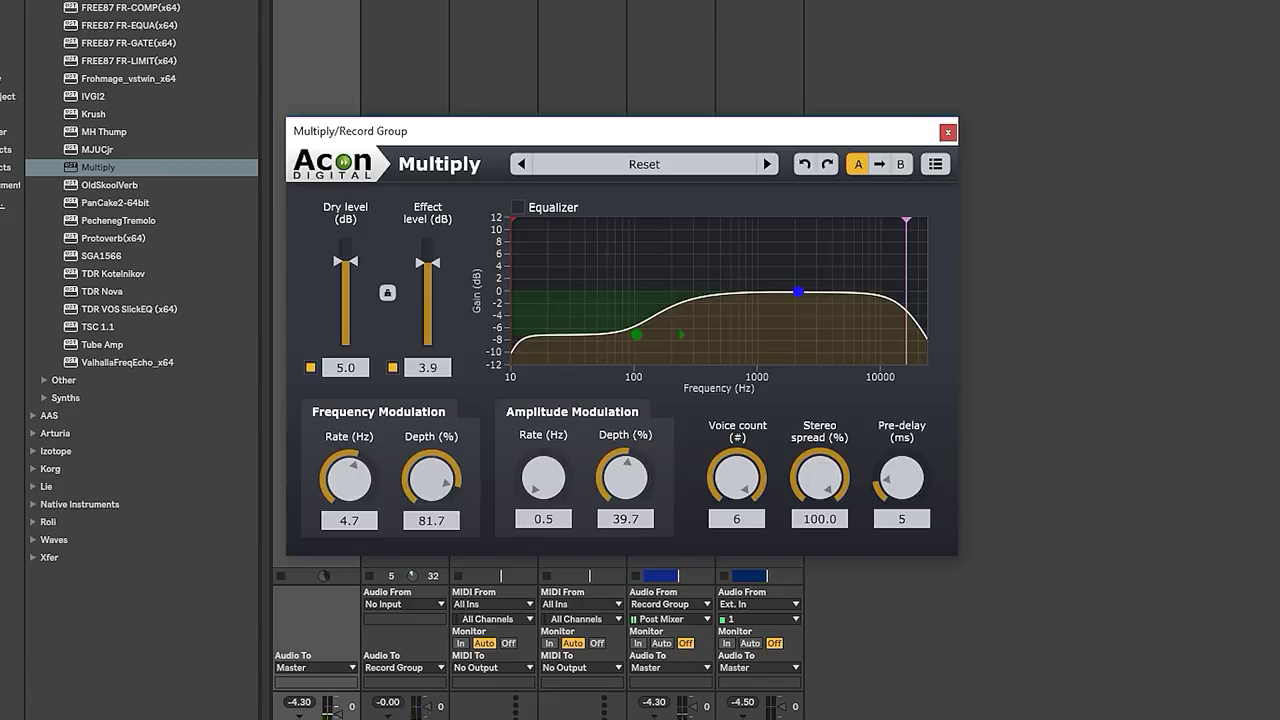
pyautogui.click(420, 73)
pyautogui.press('Left')
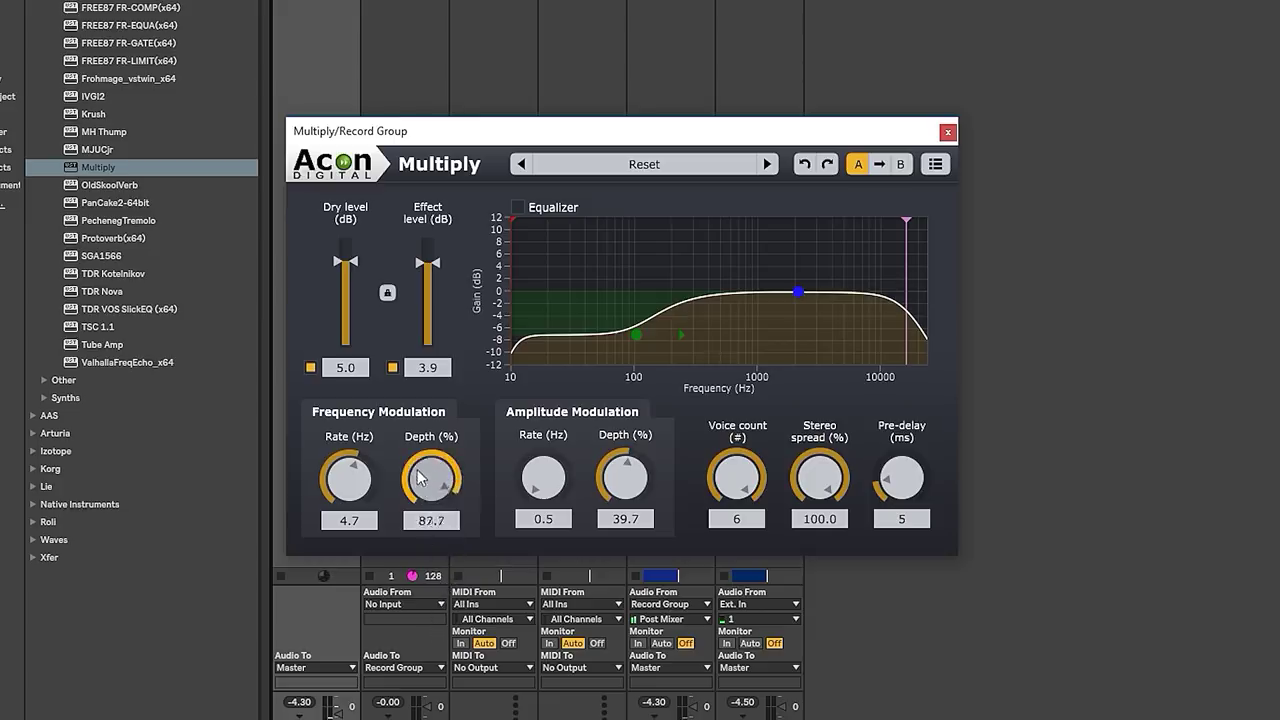
pyautogui.moveTo(420, 475)
pyautogui.mouseDown()
pyautogui.moveTo(364, 470)
pyautogui.moveTo(354, 497)
pyautogui.moveTo(350, 455)
pyautogui.moveTo(350, 468)
pyautogui.mouseUp()
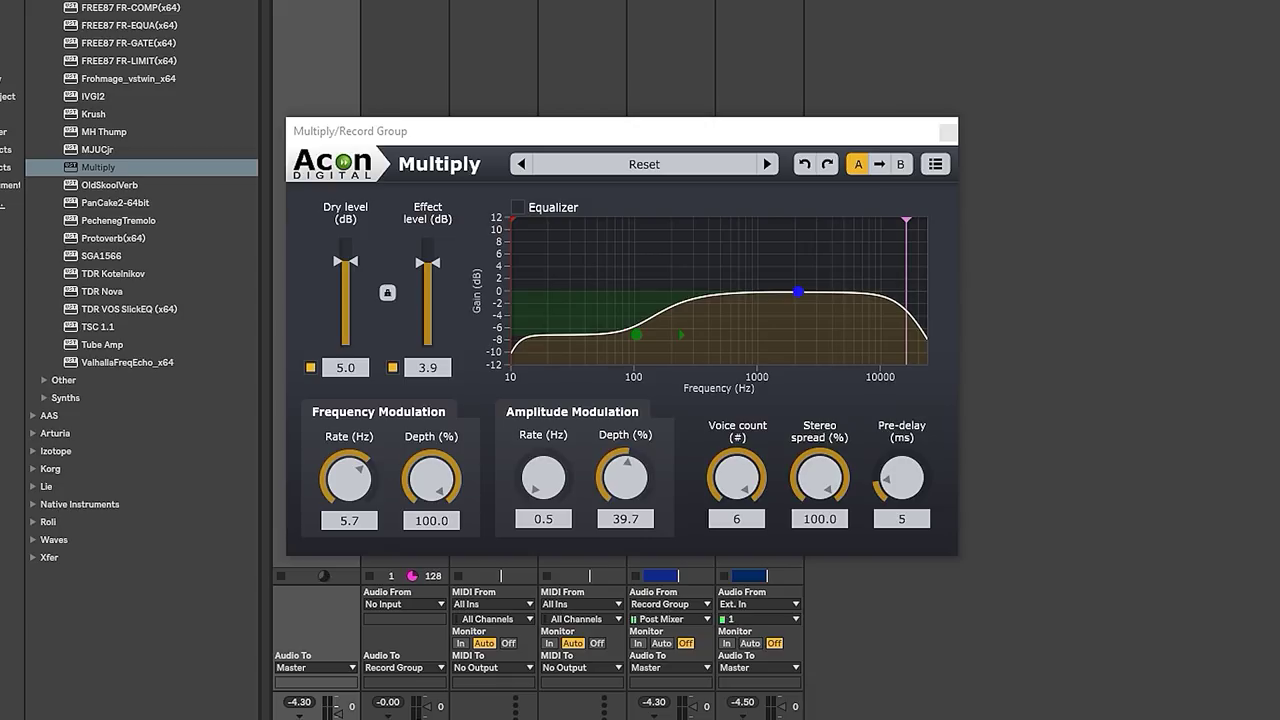
# - Set Multiply's dry and effect levels to 0 dB and lower the FM rate to 2.6 Hz
pyautogui.doubleClick(353, 368)
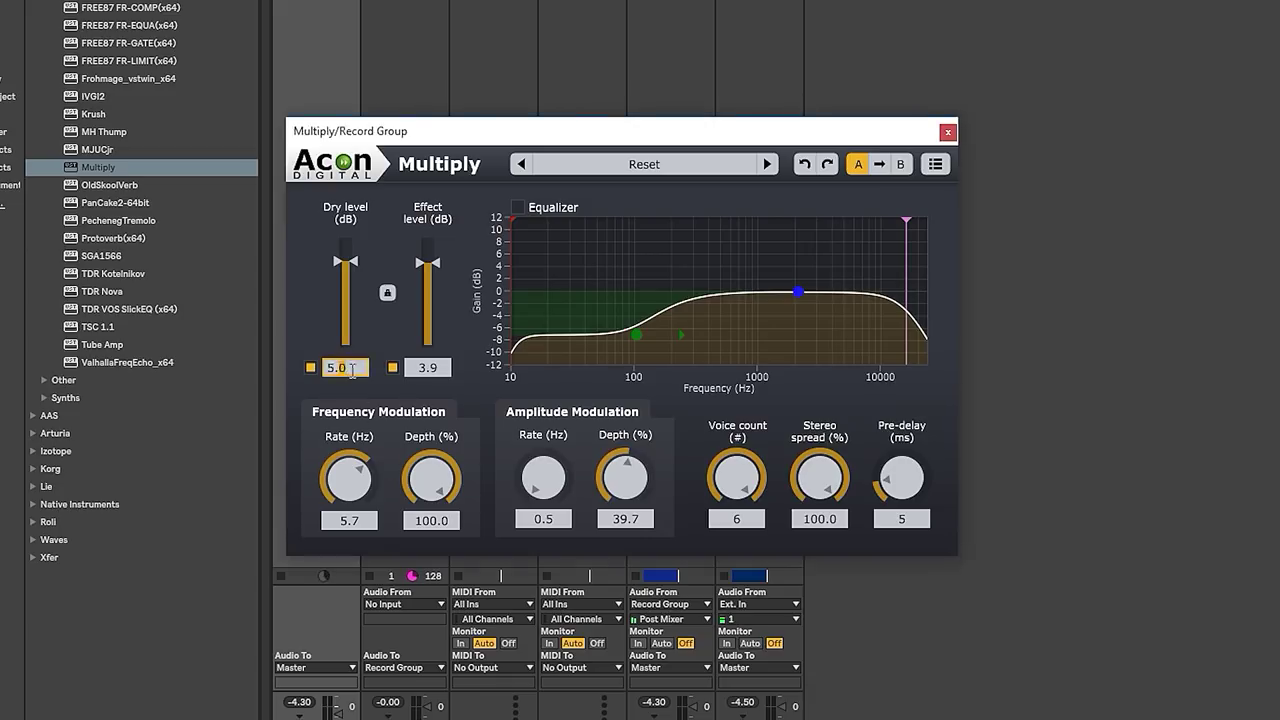
pyautogui.write('0')
pyautogui.press('Tab')
pyautogui.press('Return')
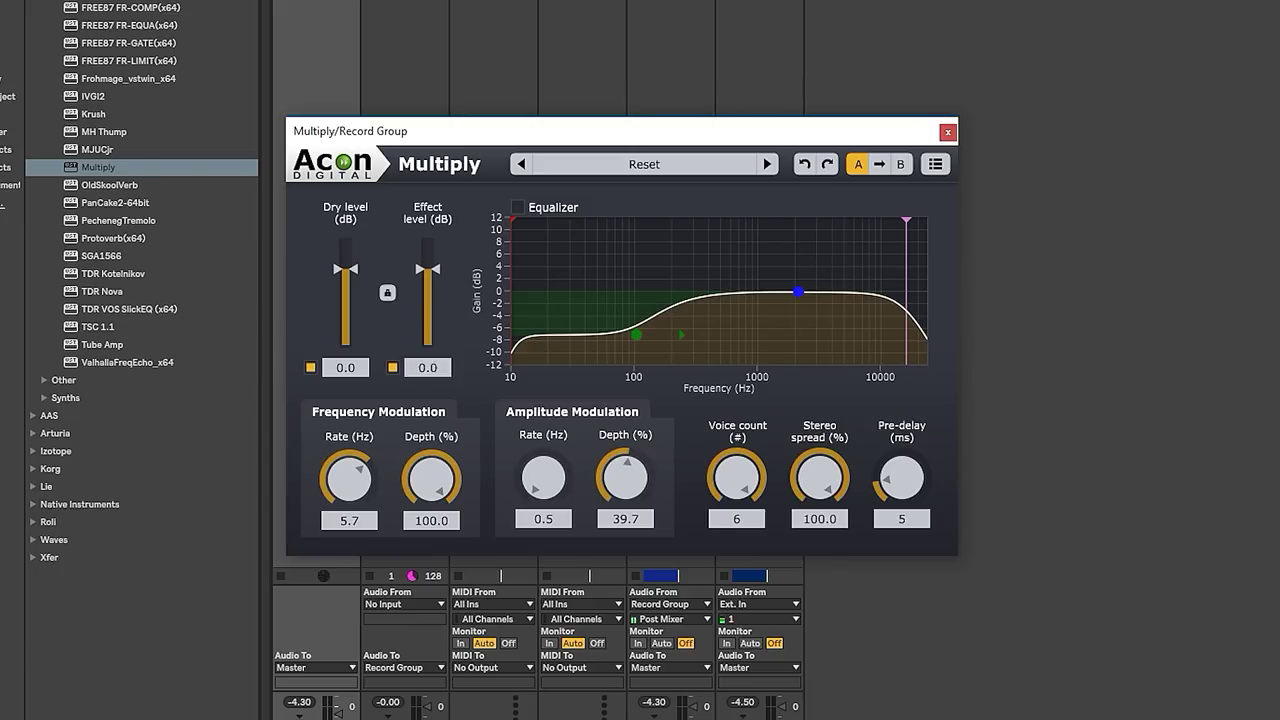
pyautogui.moveTo(431, 478); pyautogui.dragTo(431, 482)
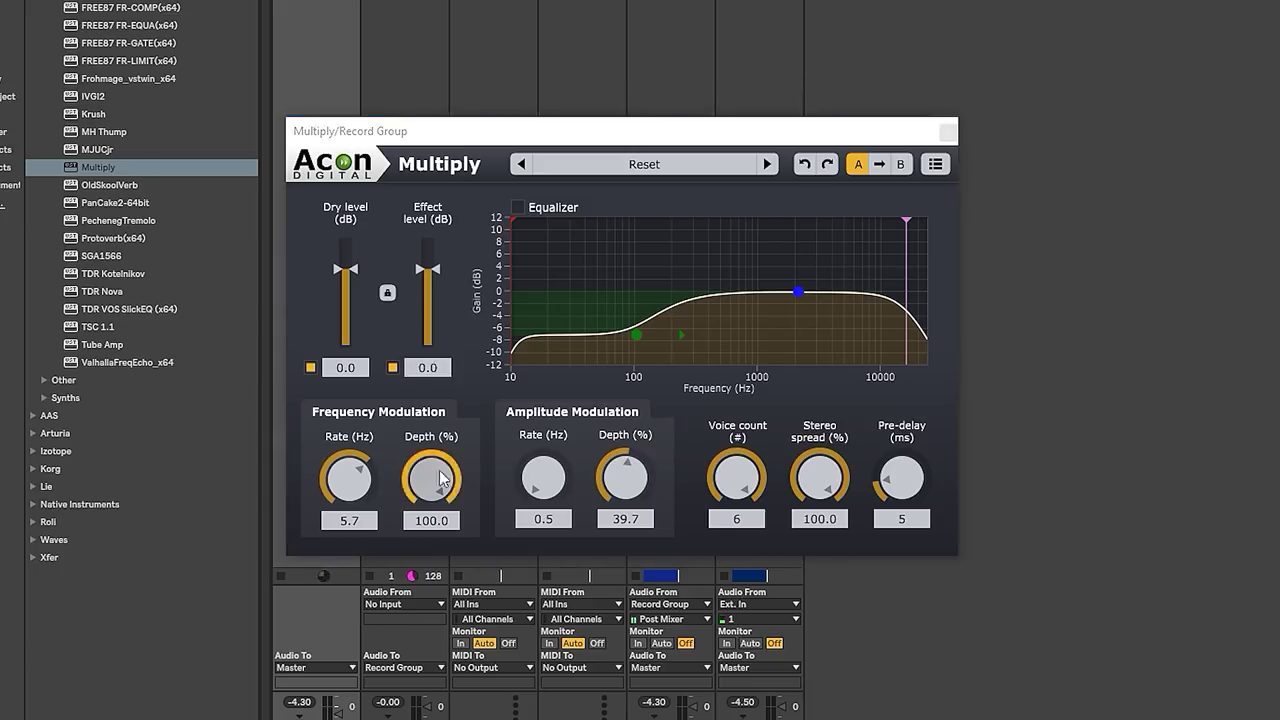
pyautogui.moveTo(625, 478); pyautogui.dragTo(625, 483)
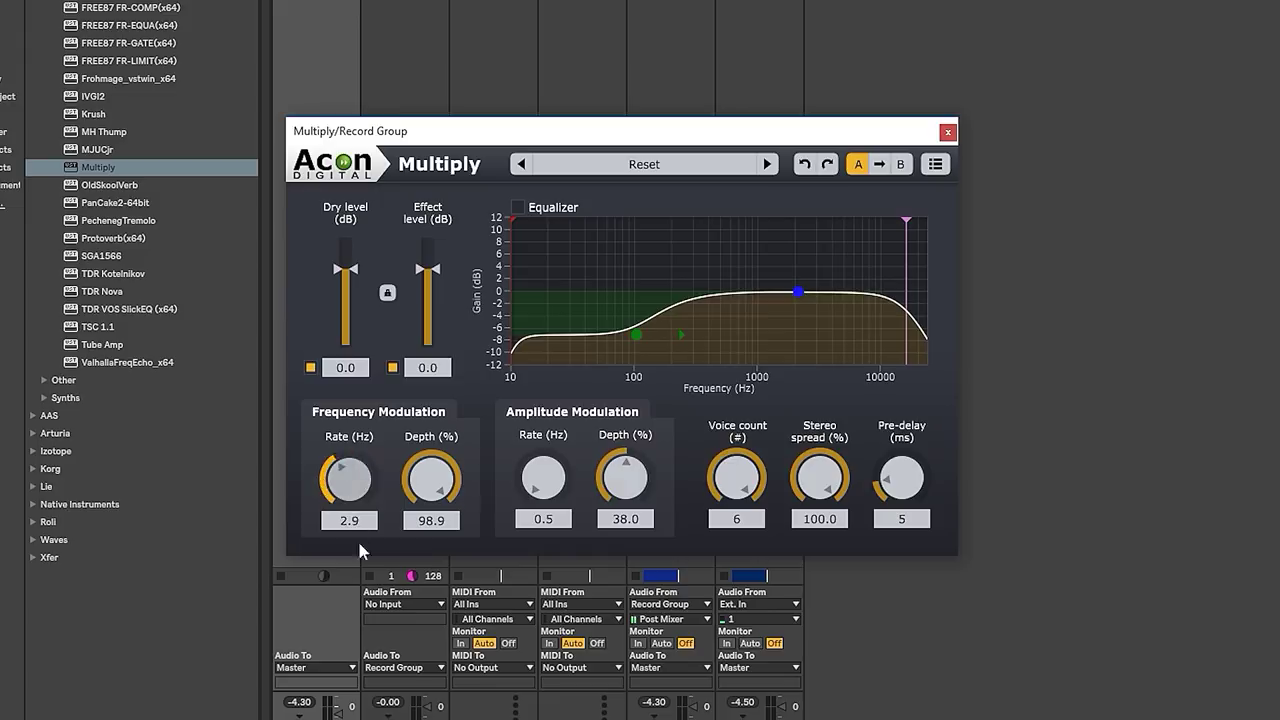
pyautogui.moveTo(358, 542); pyautogui.dragTo(361, 542)
# - Reshape the EQ's low and mid points and settle pre-delay at 56 ms
pyautogui.moveTo(643, 341); pyautogui.dragTo(611, 311)
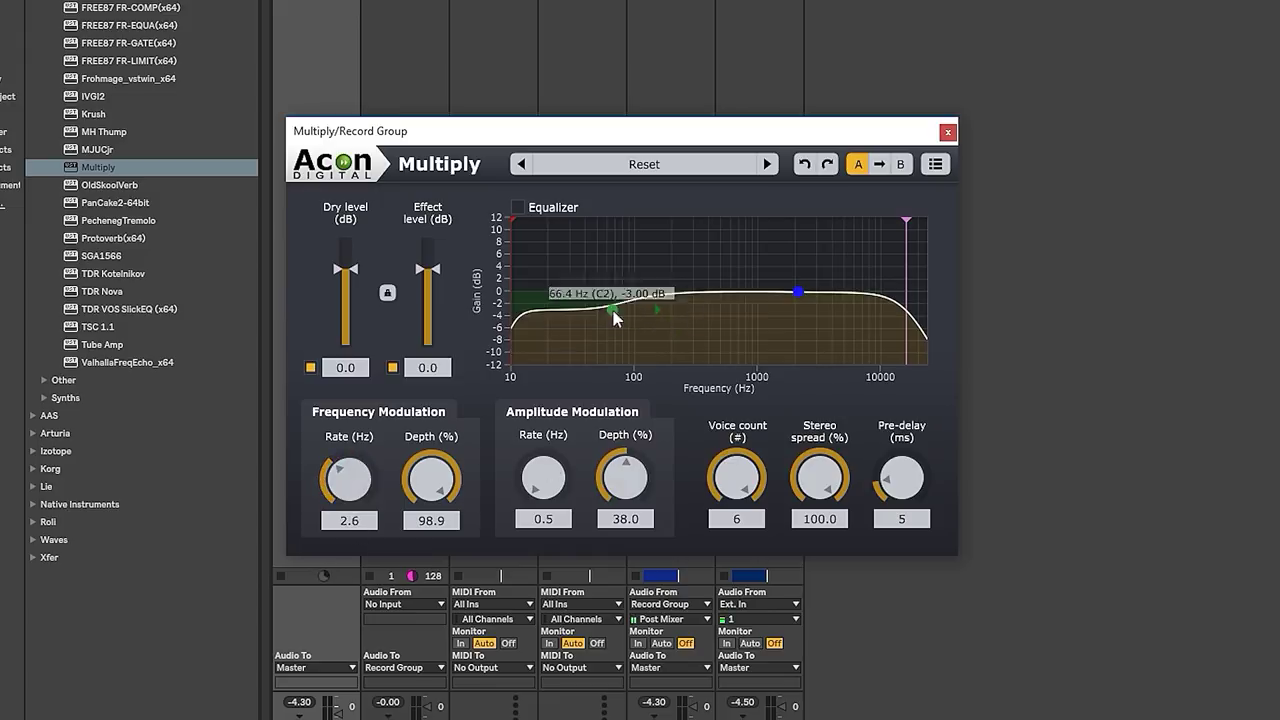
pyautogui.moveTo(797, 292)
pyautogui.mouseDown()
pyautogui.moveTo(846, 242)
pyautogui.moveTo(755, 237)
pyautogui.moveTo(740, 315)
pyautogui.mouseUp()
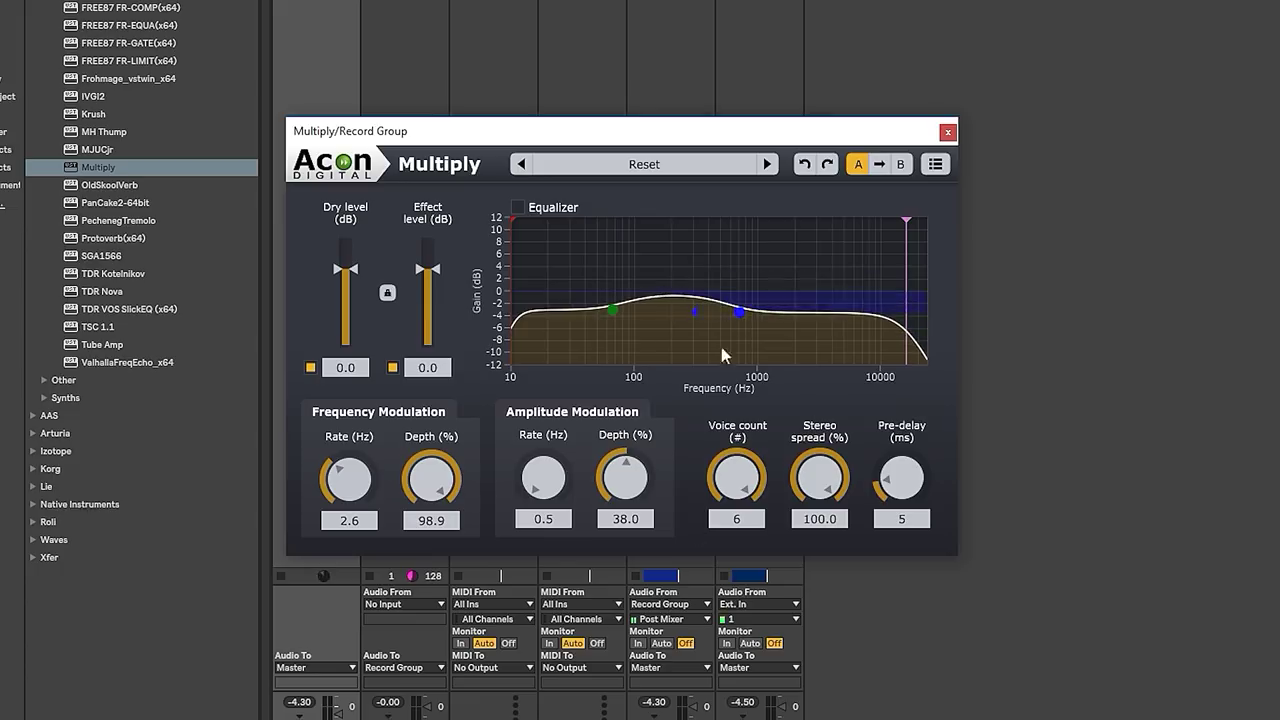
pyautogui.moveTo(893, 314); pyautogui.dragTo(592, 302)
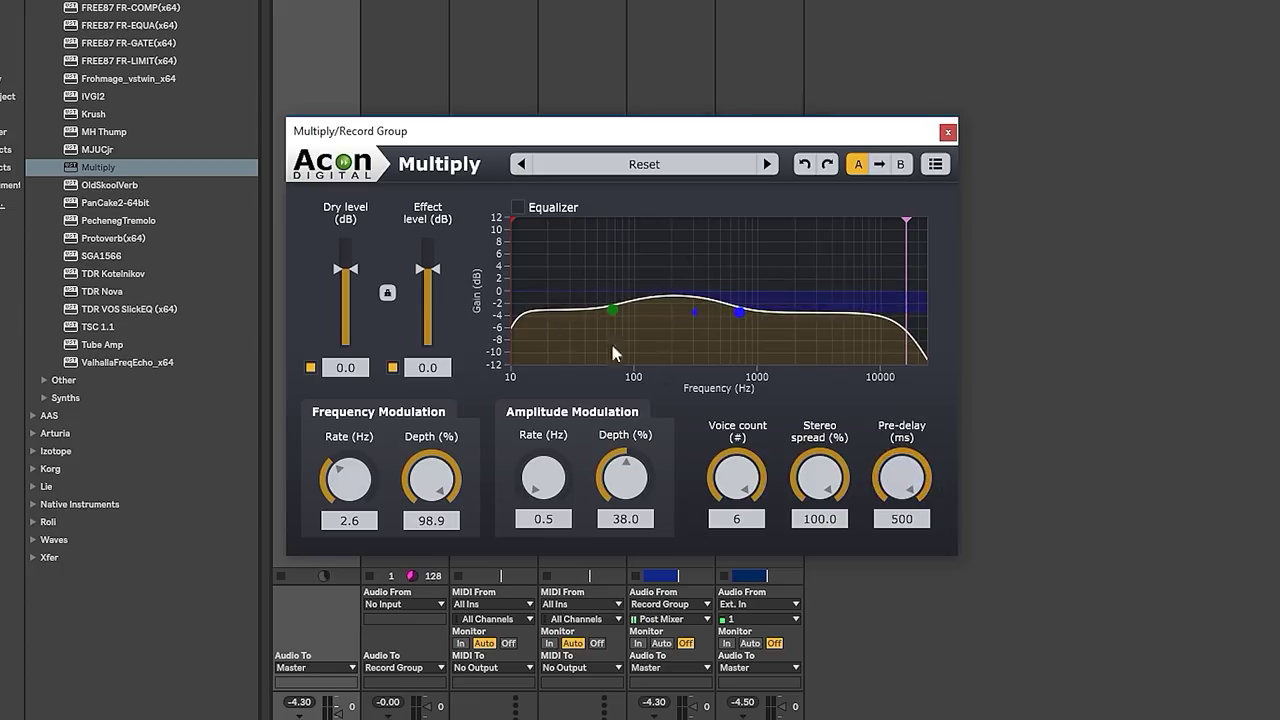
pyautogui.moveTo(900, 478); pyautogui.dragTo(727, 520)
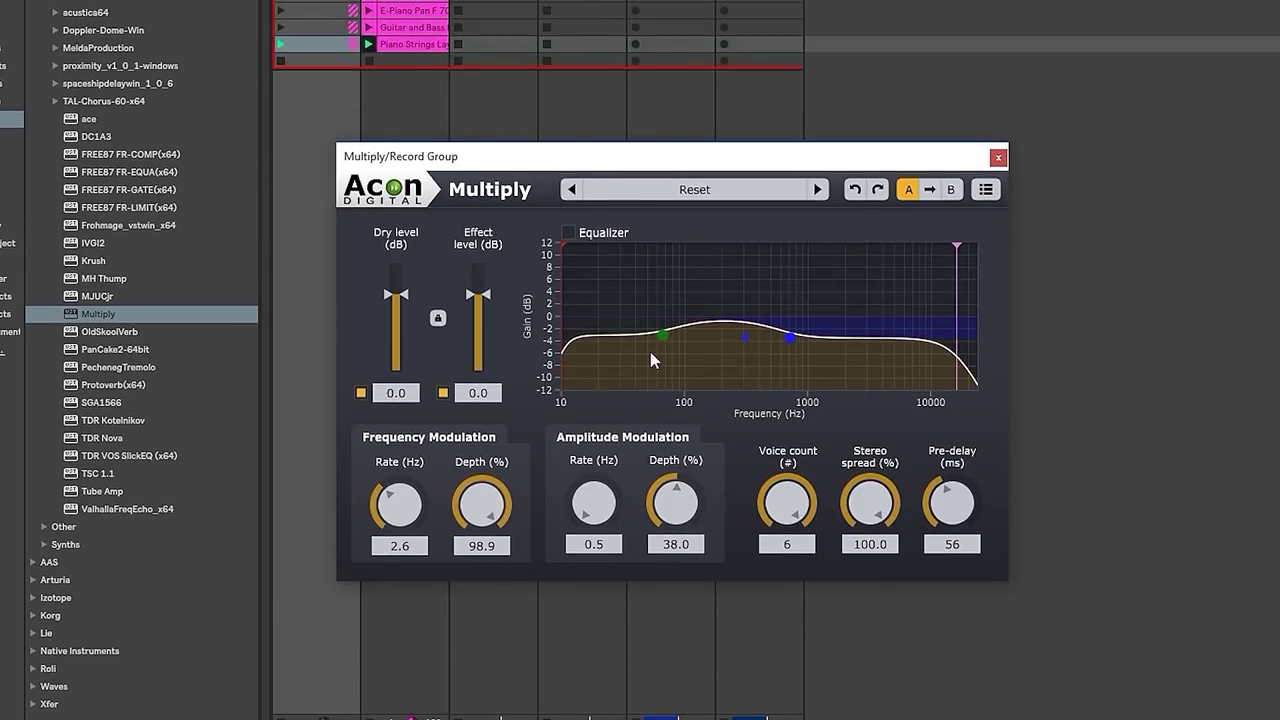
pyautogui.moveTo(663, 335); pyautogui.dragTo(795, 293)
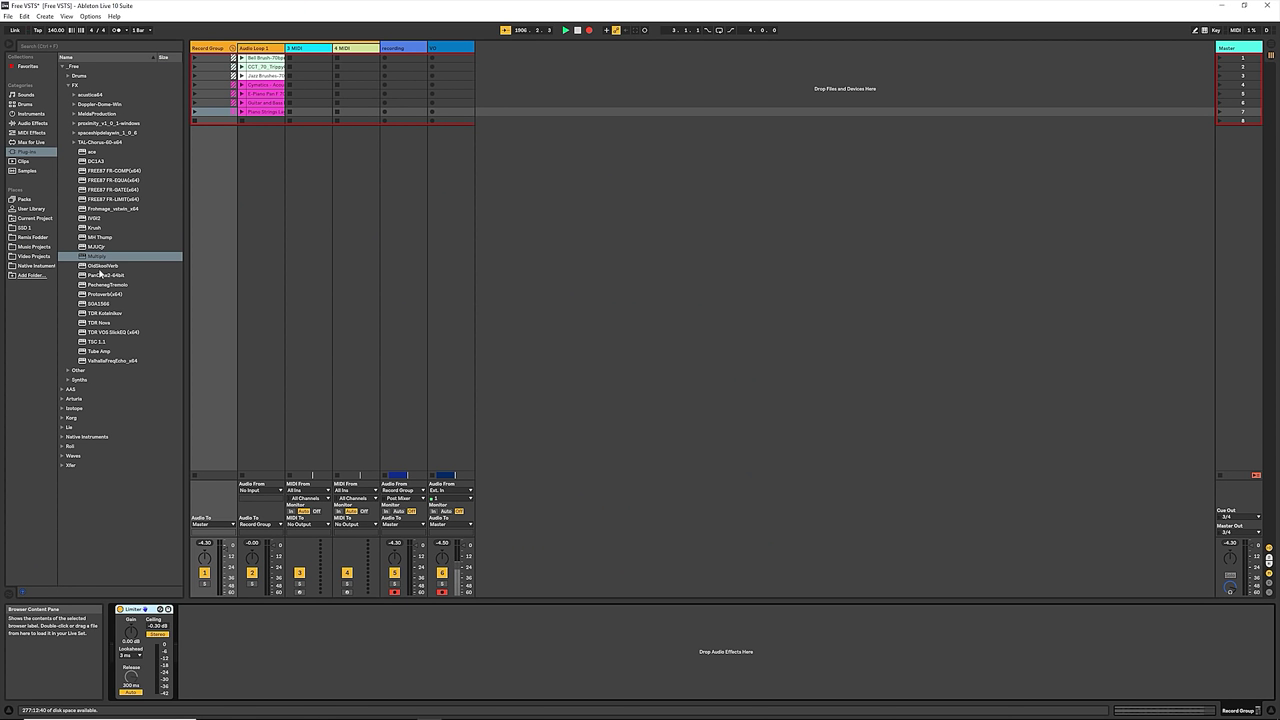
# - Load PanCake2-64bit onto Record Group and move its window fully into view
pyautogui.doubleClick(99, 276)
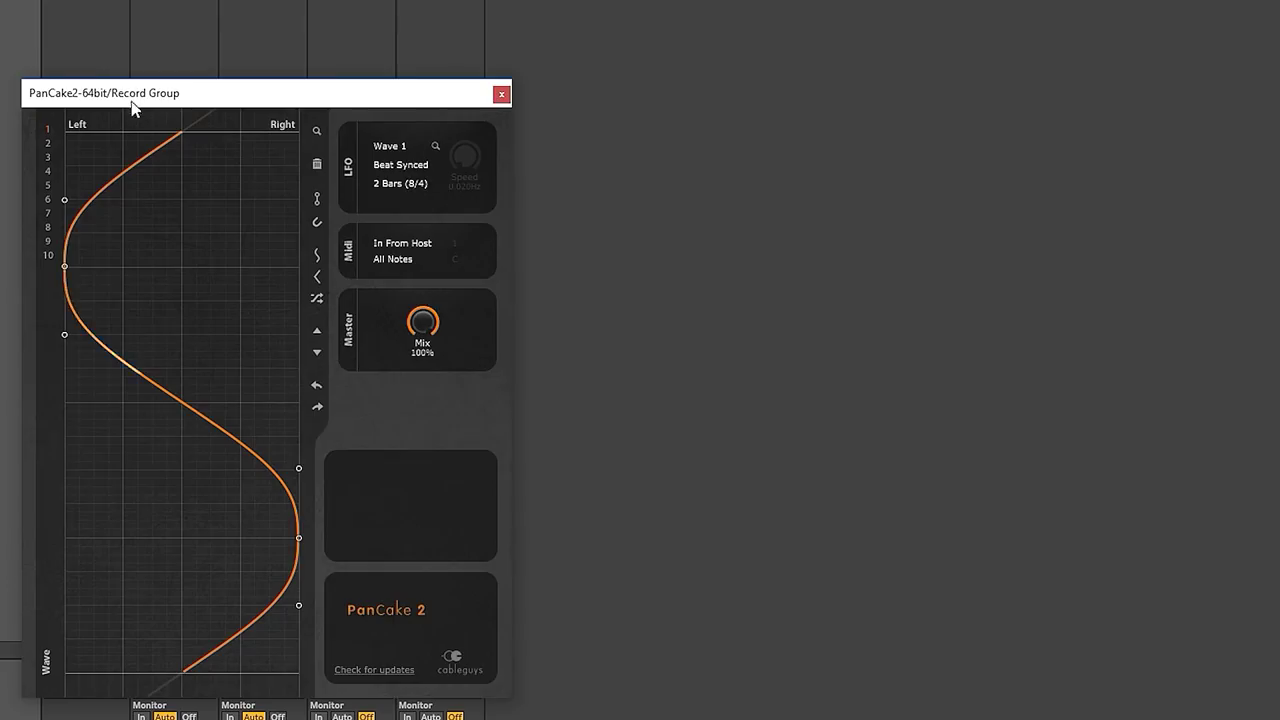
pyautogui.moveTo(133, 108); pyautogui.dragTo(466, 70)
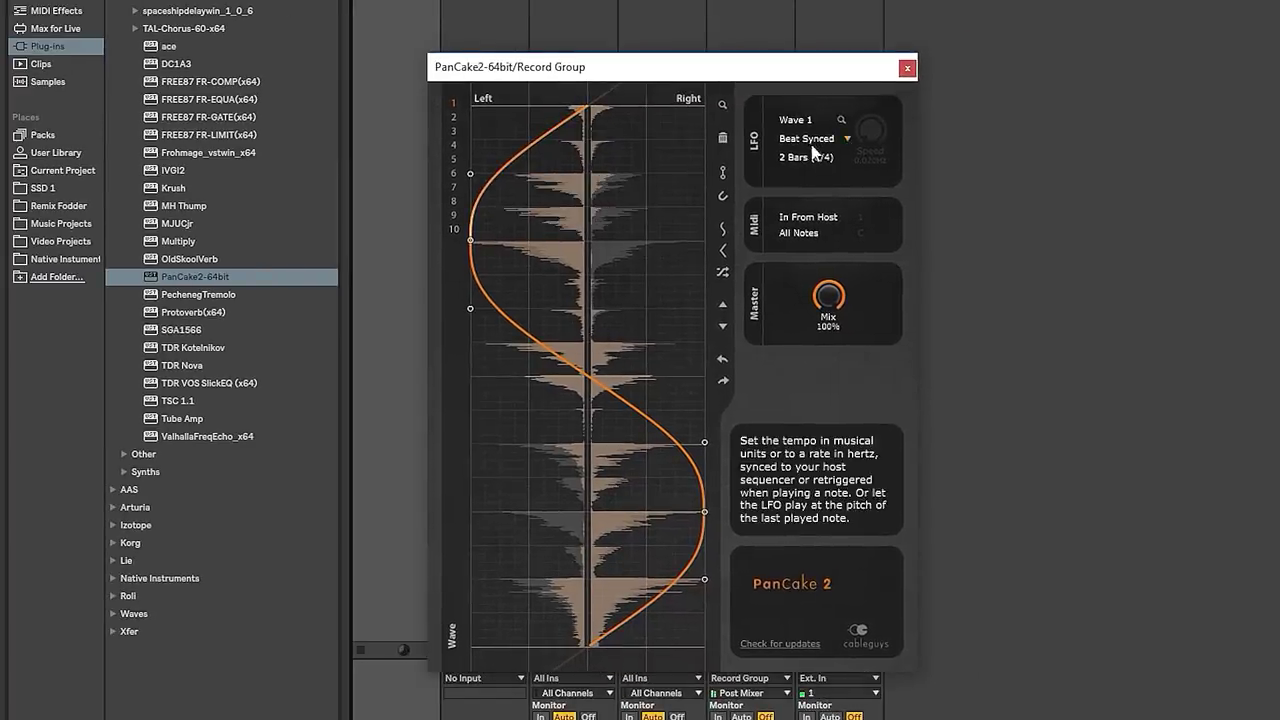
# - Try Beat Retrig., browse the rates and wave slots, then switch PanCake 2's LFO to Beat 1-Shot
pyautogui.click(810, 140)
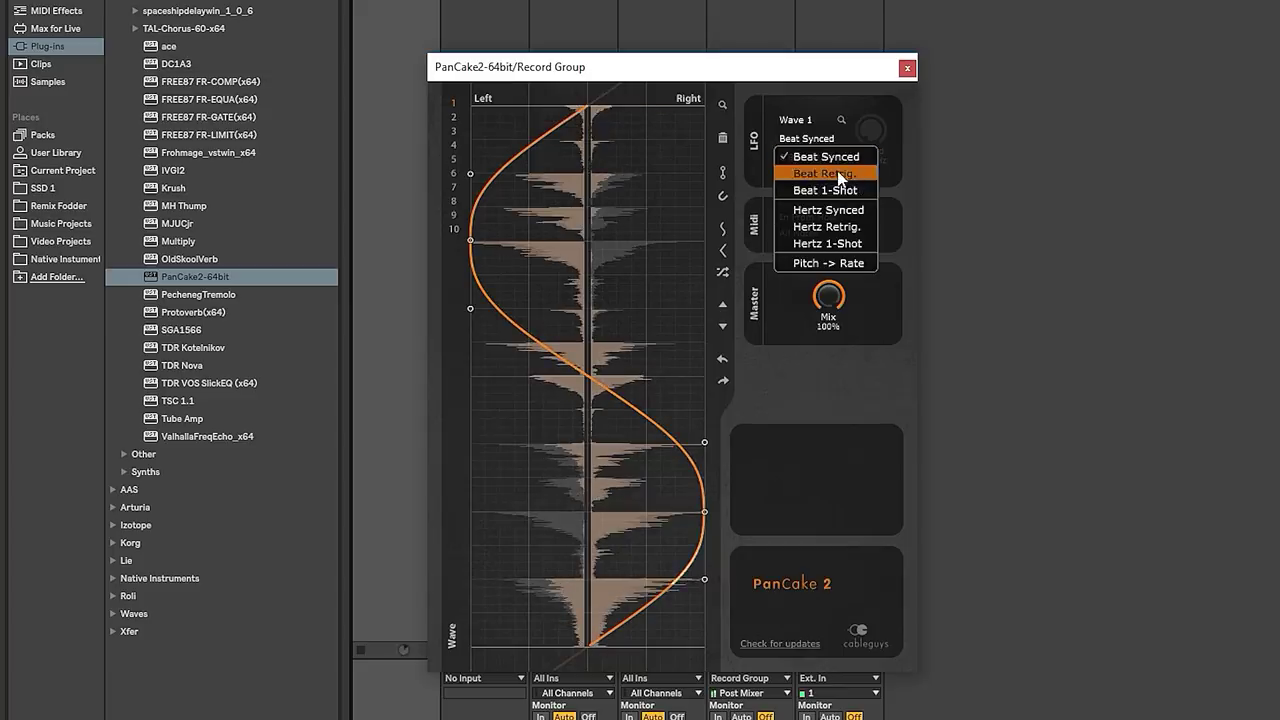
pyautogui.click(850, 175)
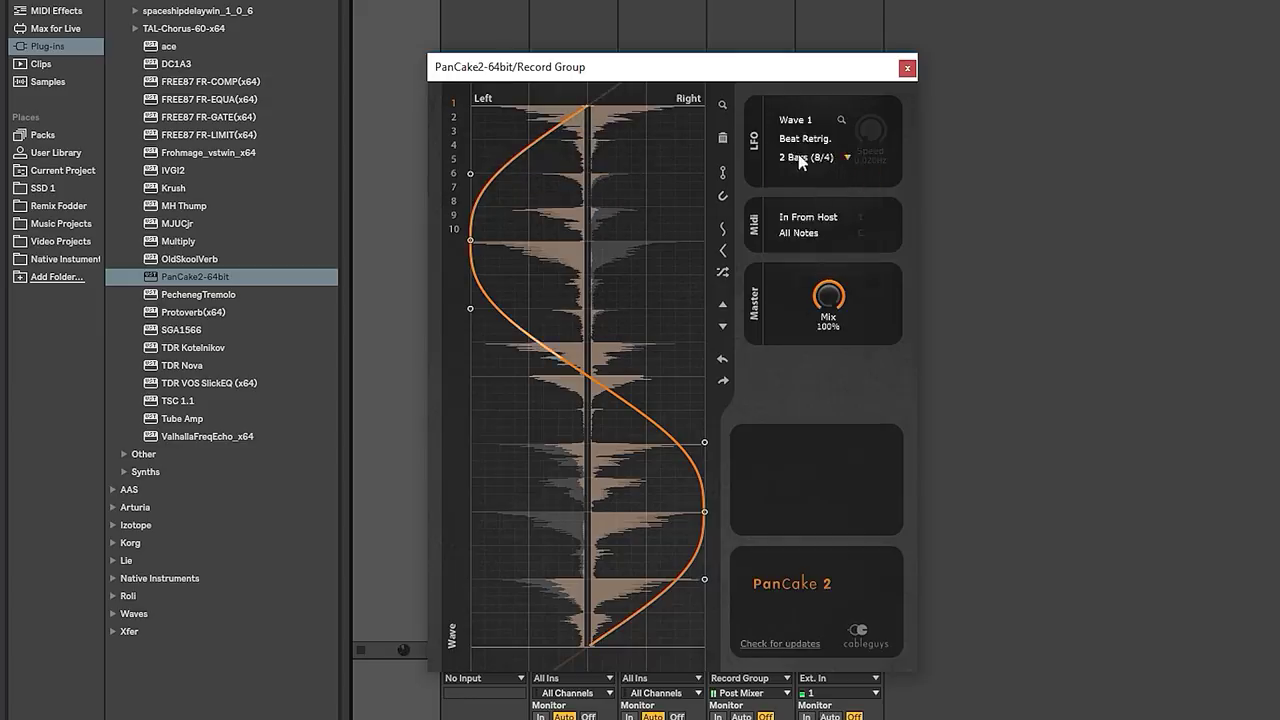
pyautogui.click(800, 160)
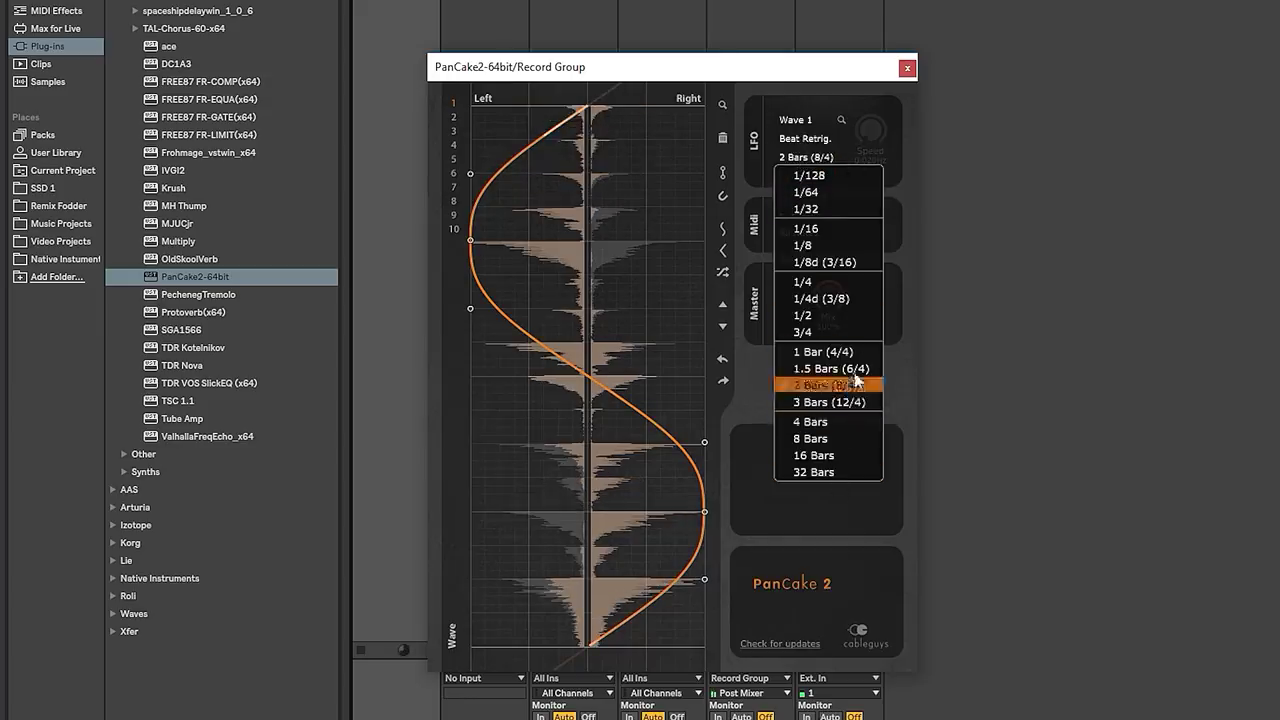
pyautogui.click(797, 117)
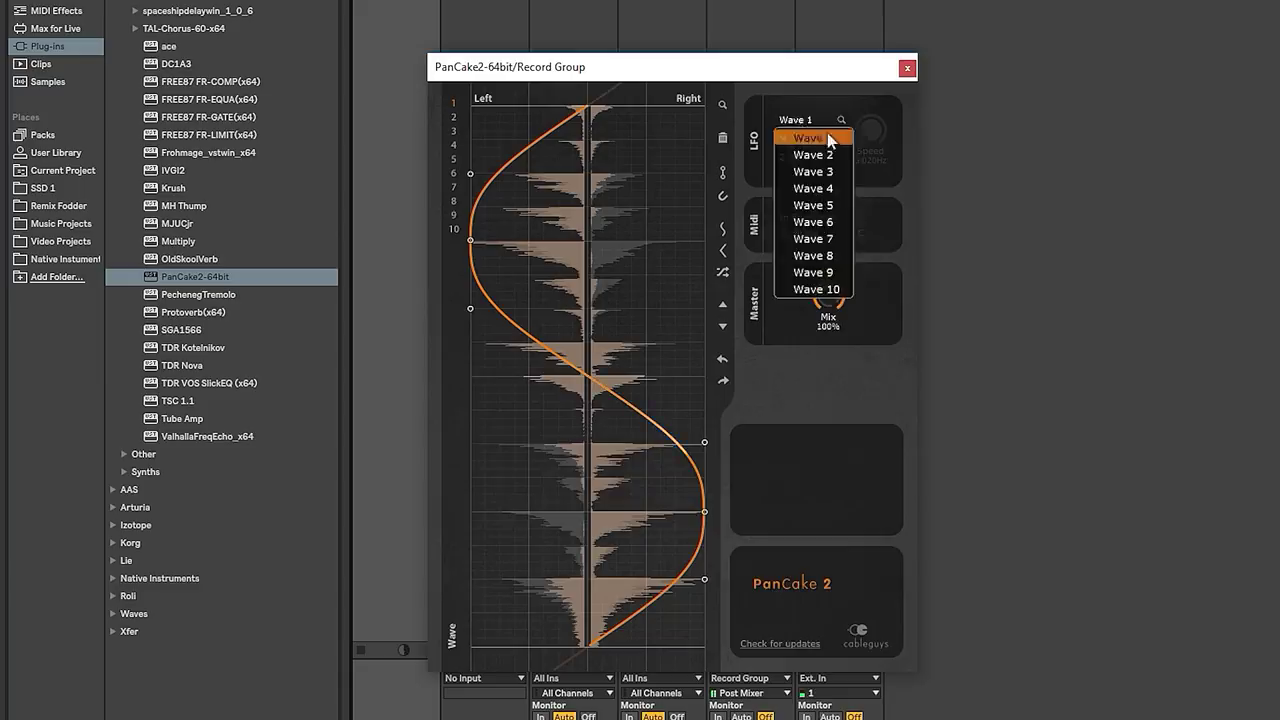
pyautogui.click(808, 138)
pyautogui.click(848, 192)
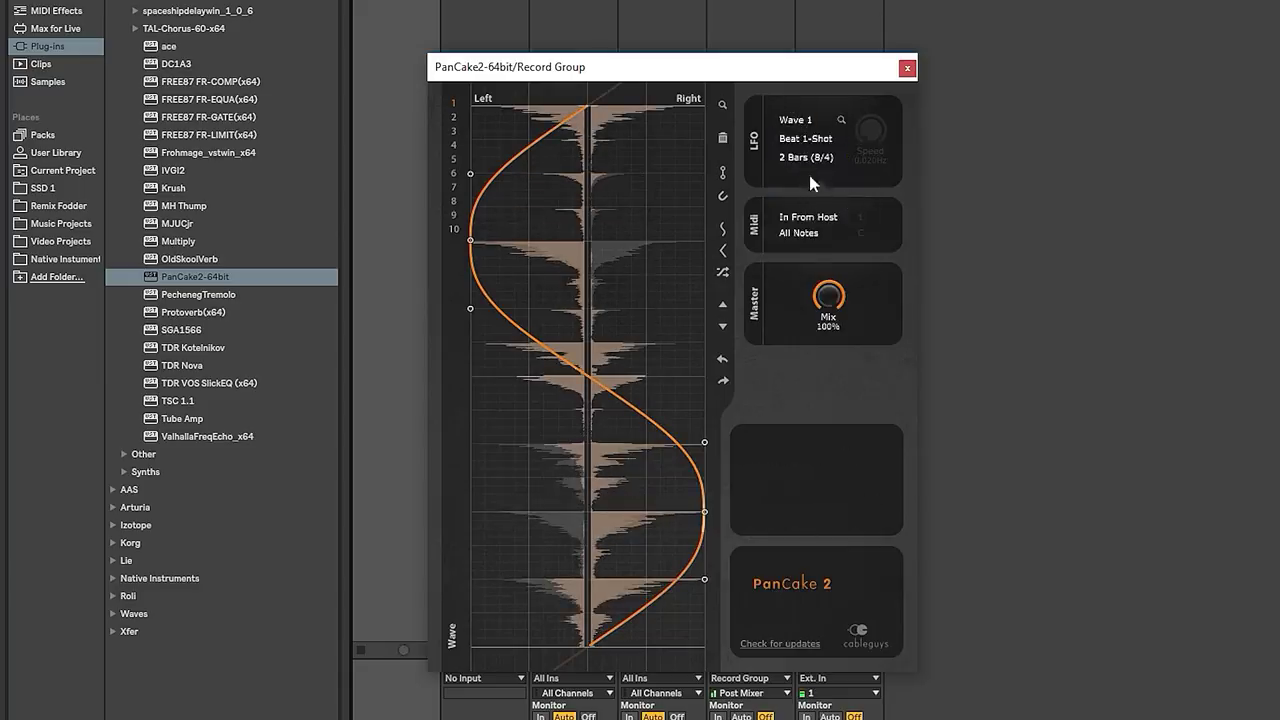
pyautogui.click(808, 165)
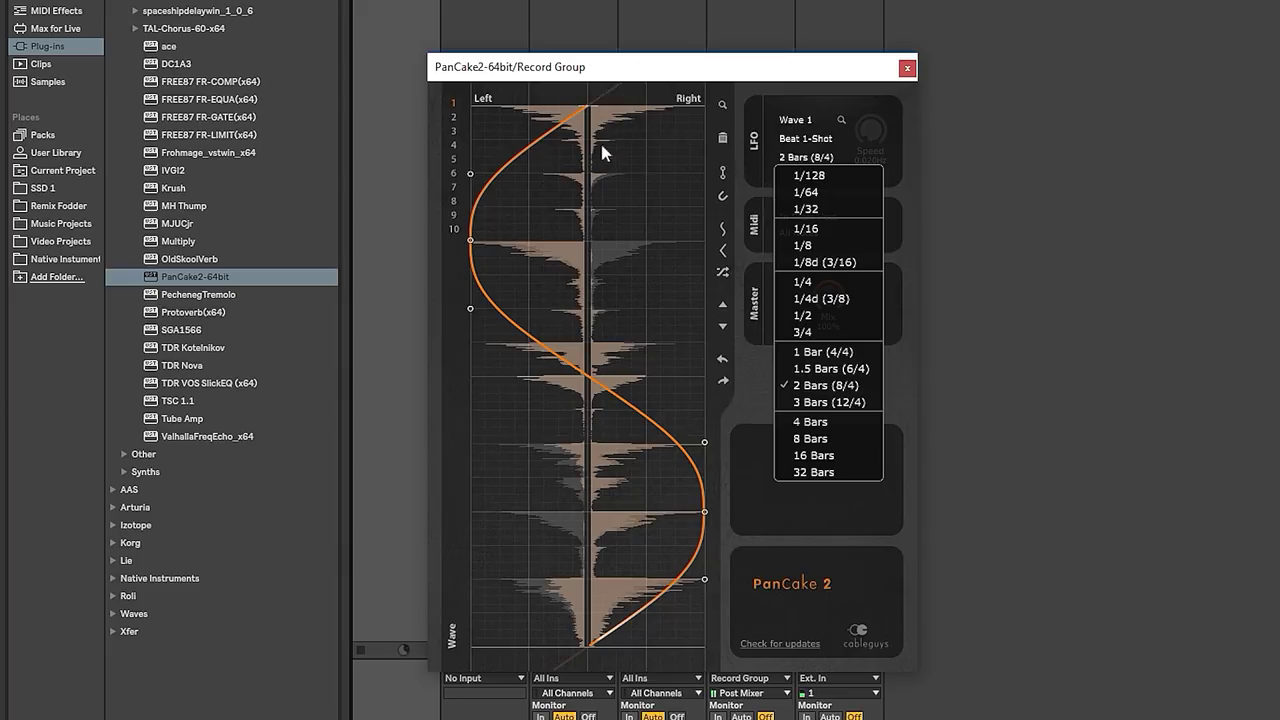
pyautogui.click(790, 82)
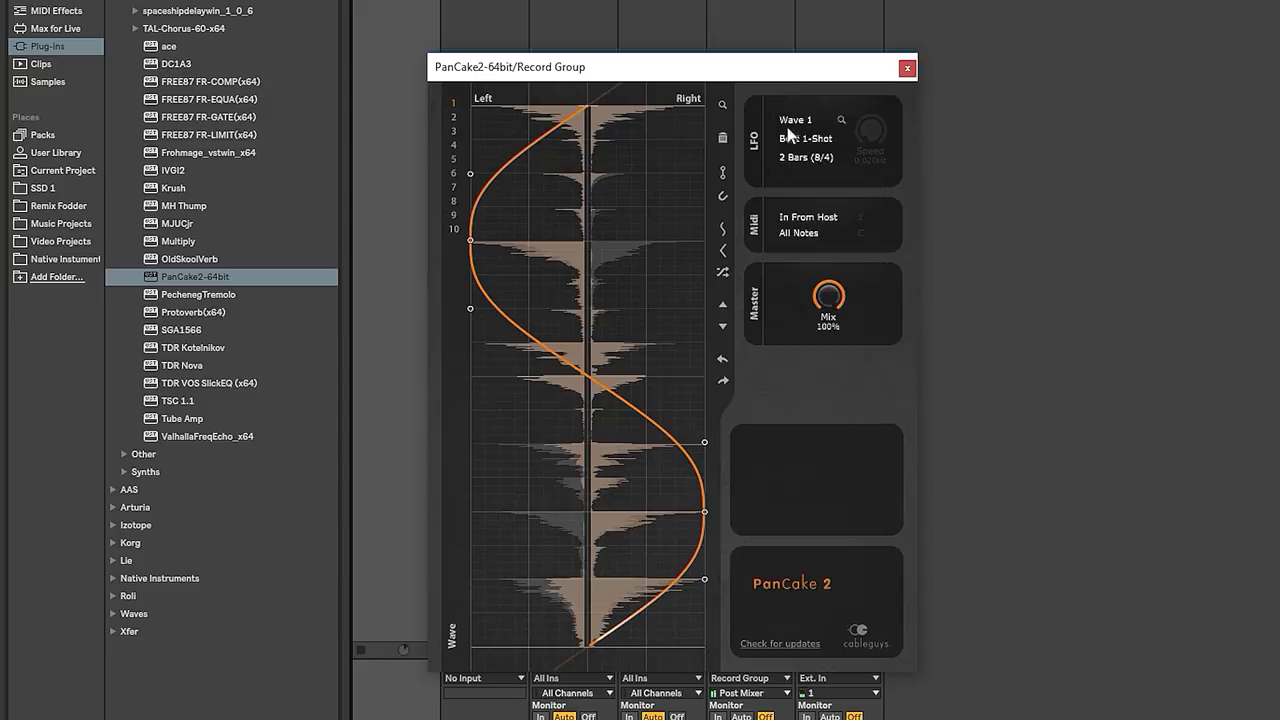
pyautogui.click(806, 138)
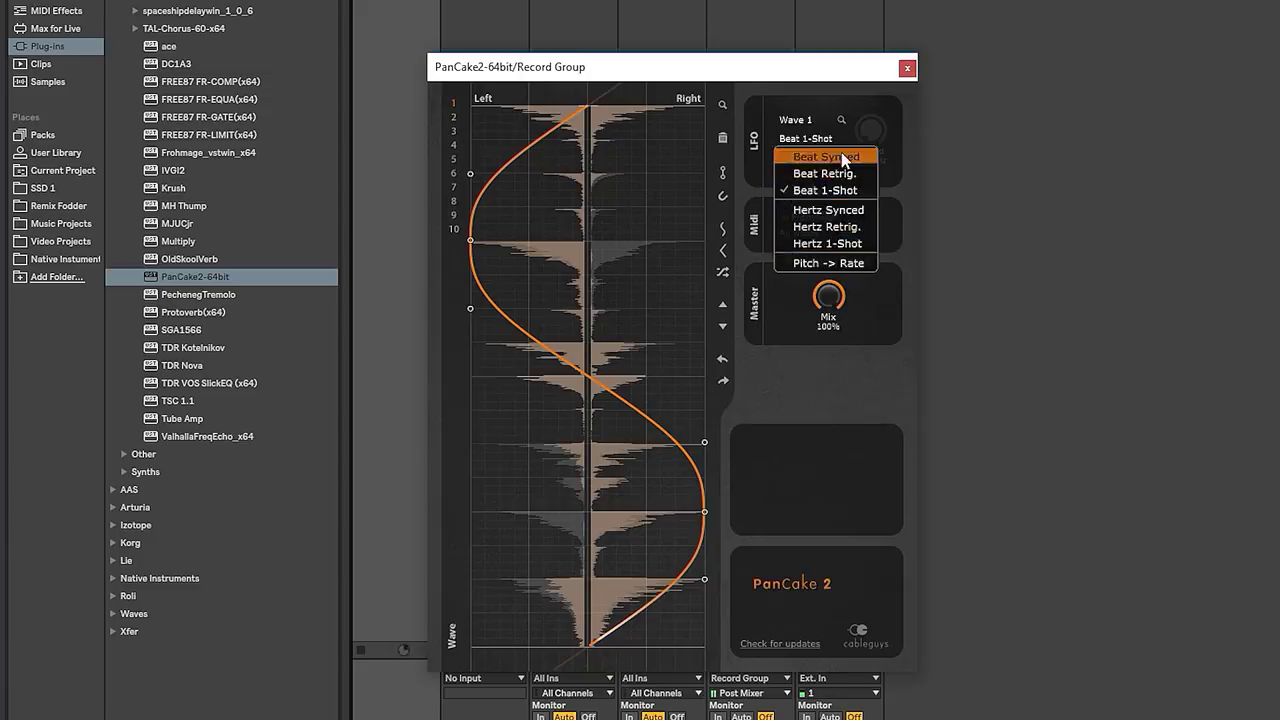
# - Return PanCake 2's LFO to Beat Synced and bend the upper pan curve into sharp swings
pyautogui.click(866, 168)
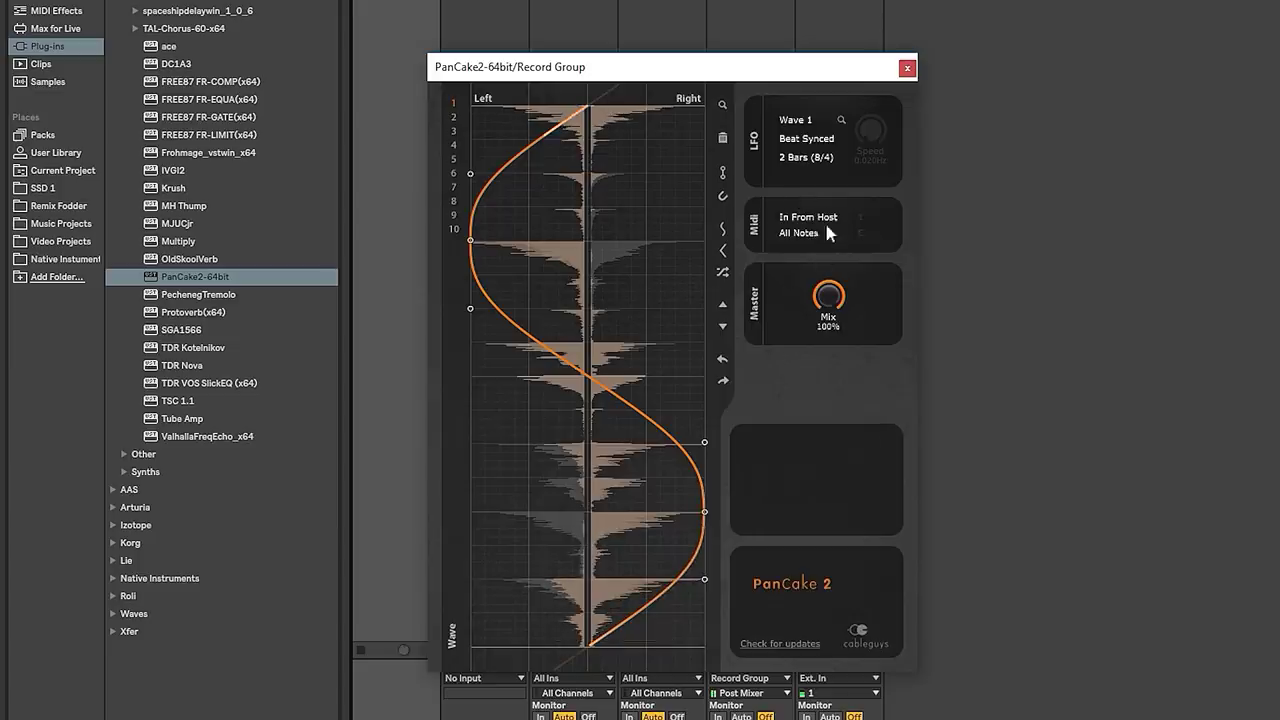
pyautogui.moveTo(500, 165); pyautogui.dragTo(644, 240)
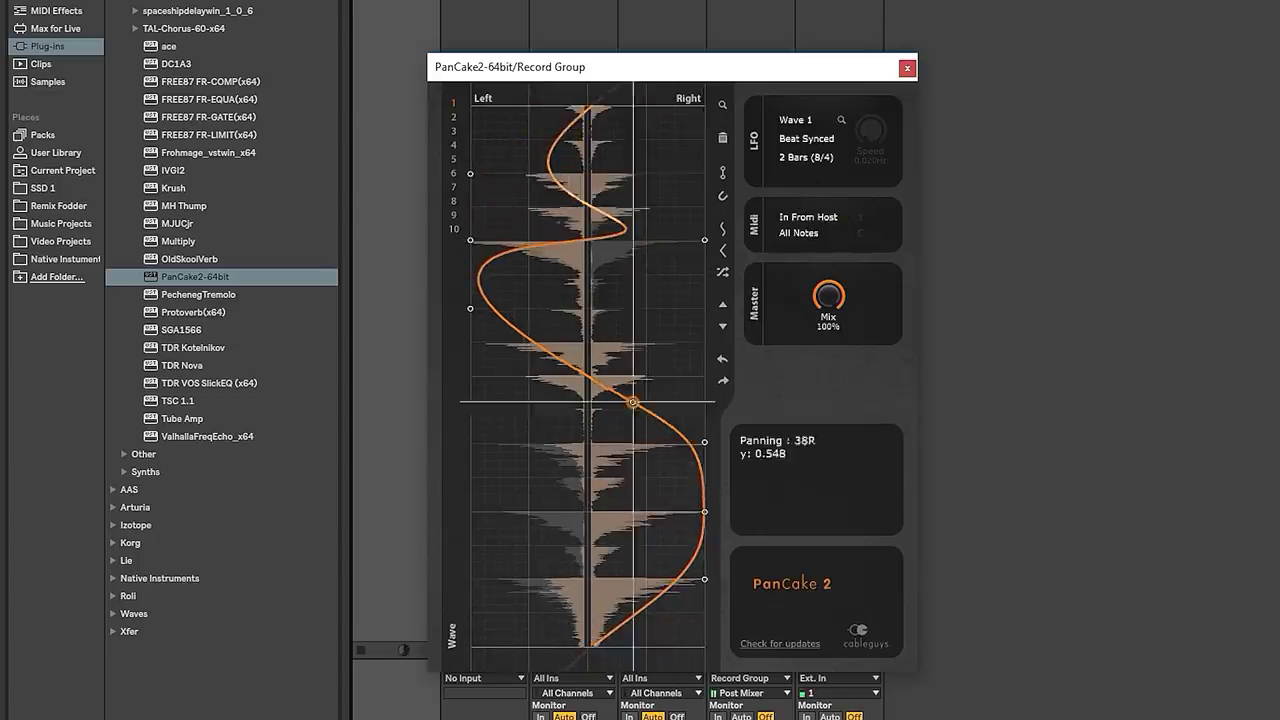
pyautogui.moveTo(658, 381); pyautogui.dragTo(466, 514)
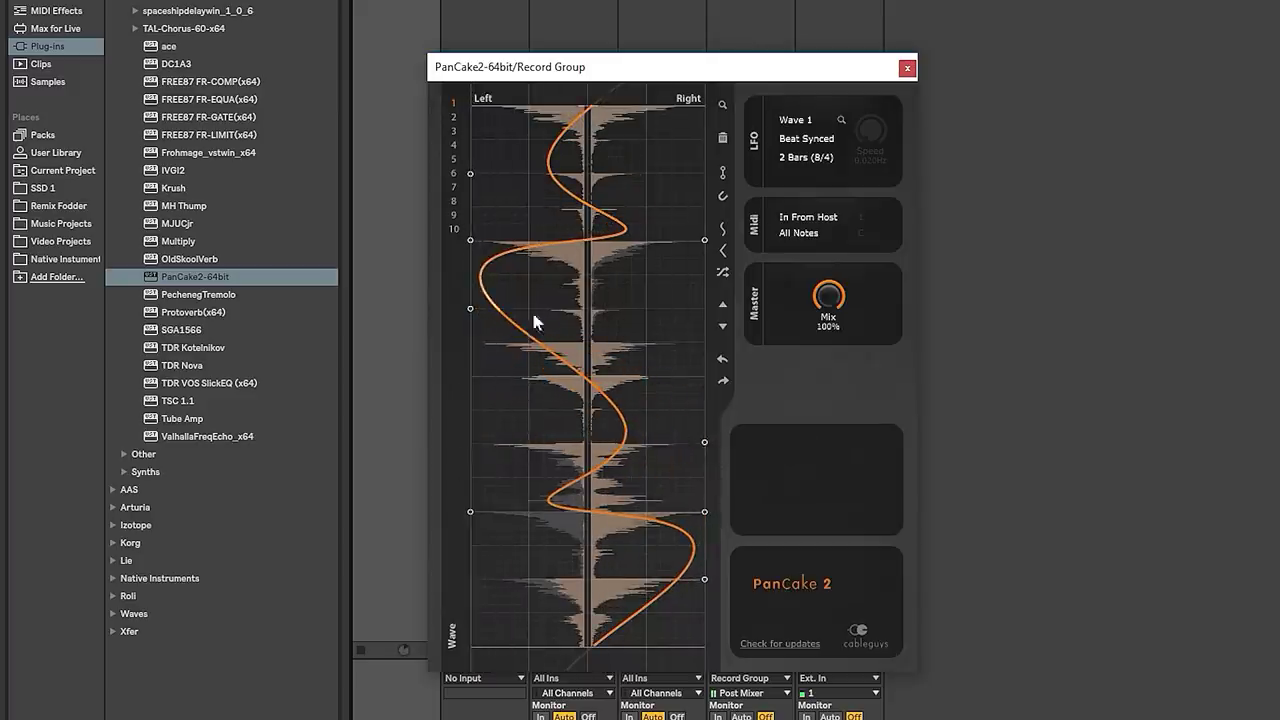
pyautogui.moveTo(530, 258); pyautogui.dragTo(608, 195)
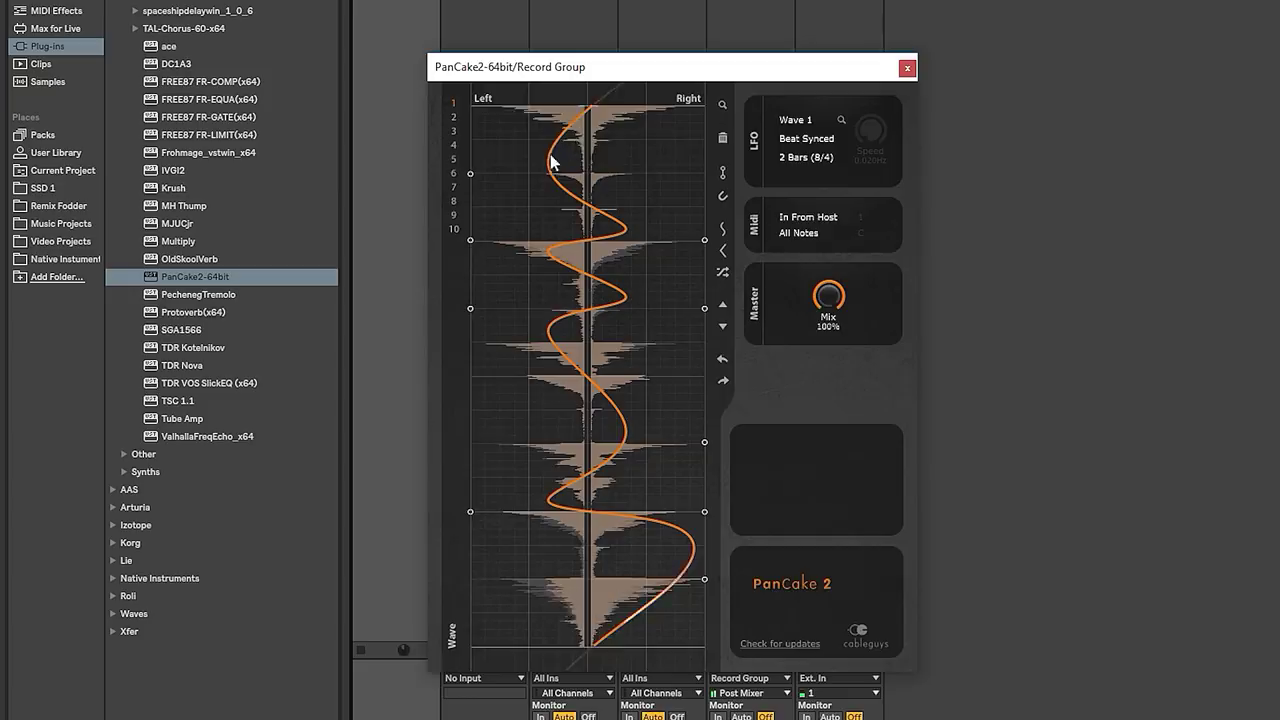
pyautogui.moveTo(551, 163); pyautogui.dragTo(470, 173)
pyautogui.moveTo(590, 222); pyautogui.dragTo(700, 240)
# - Sharpen the rest of the pan curve into a jagged hard left-right zigzag
pyautogui.moveTo(556, 248); pyautogui.dragTo(470, 310)
pyautogui.moveTo(600, 445); pyautogui.dragTo(700, 441)
pyautogui.moveTo(612, 487); pyautogui.dragTo(470, 475)
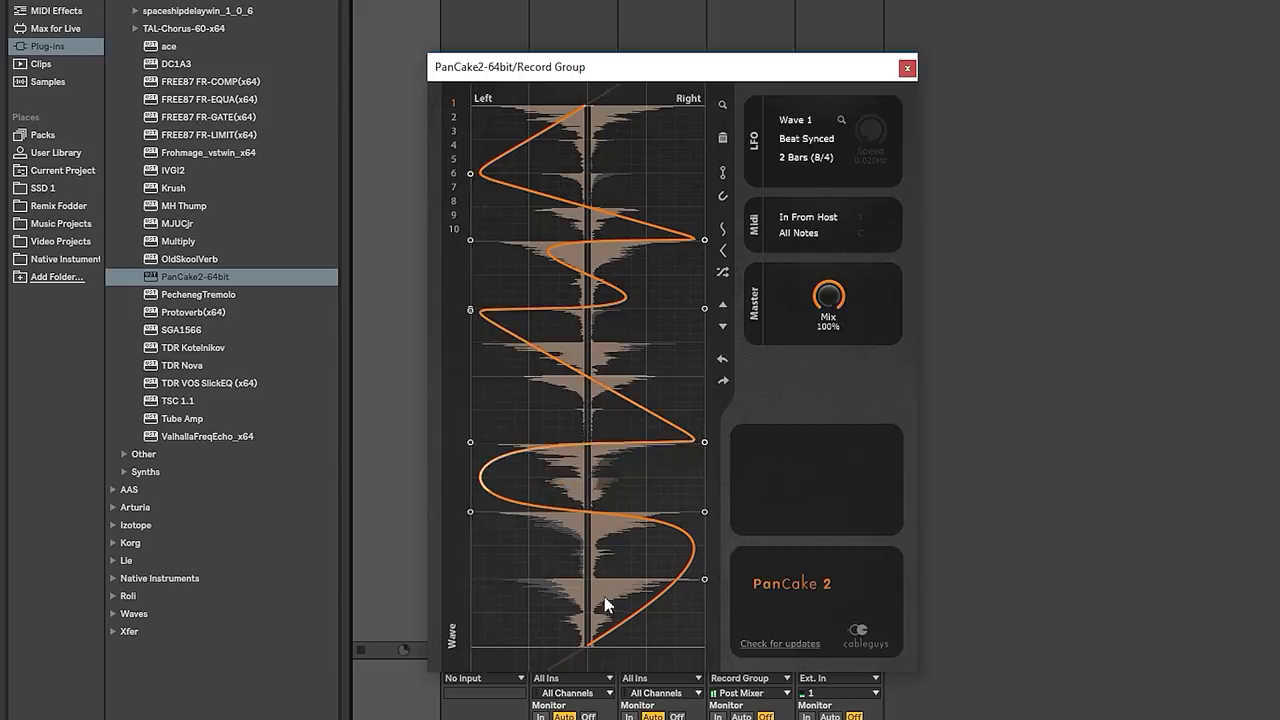
pyautogui.moveTo(608, 603)
pyautogui.mouseDown()
pyautogui.moveTo(521, 579)
pyautogui.moveTo(575, 585)
pyautogui.mouseUp()
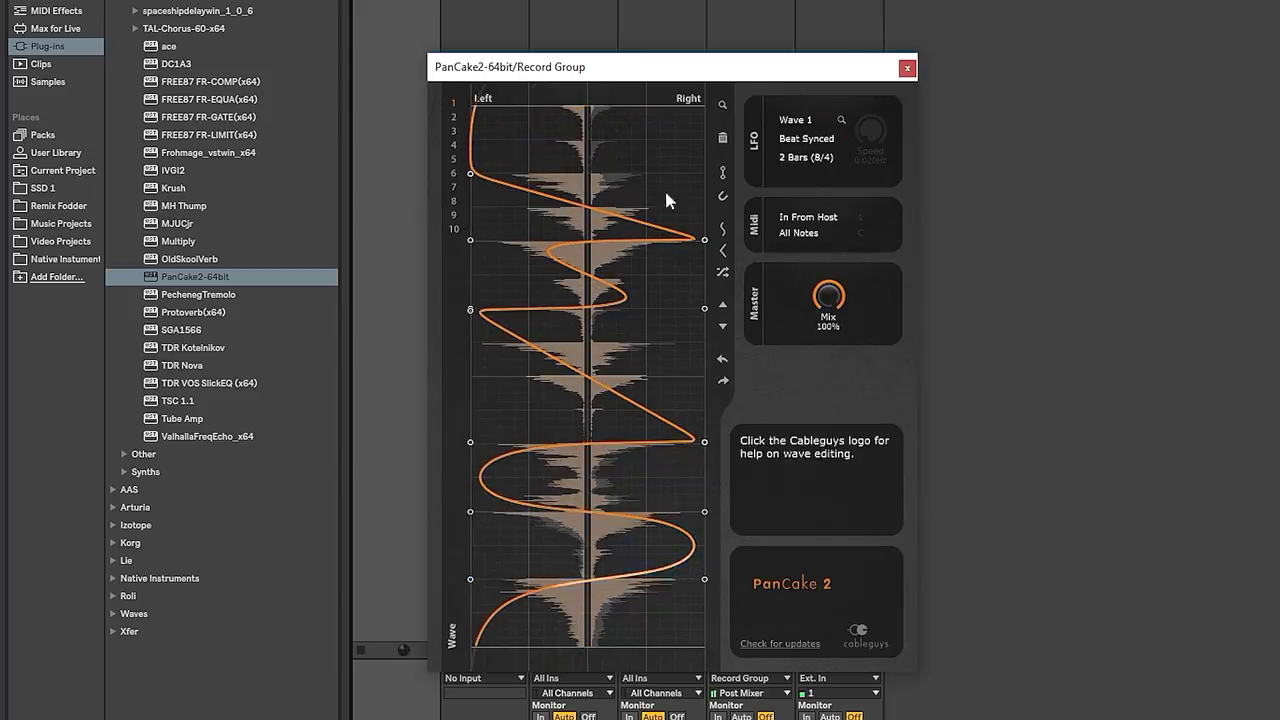
pyautogui.moveTo(664, 173)
pyautogui.mouseDown()
pyautogui.moveTo(621, 173)
pyautogui.moveTo(656, 186)
pyautogui.moveTo(706, 174)
pyautogui.mouseUp()
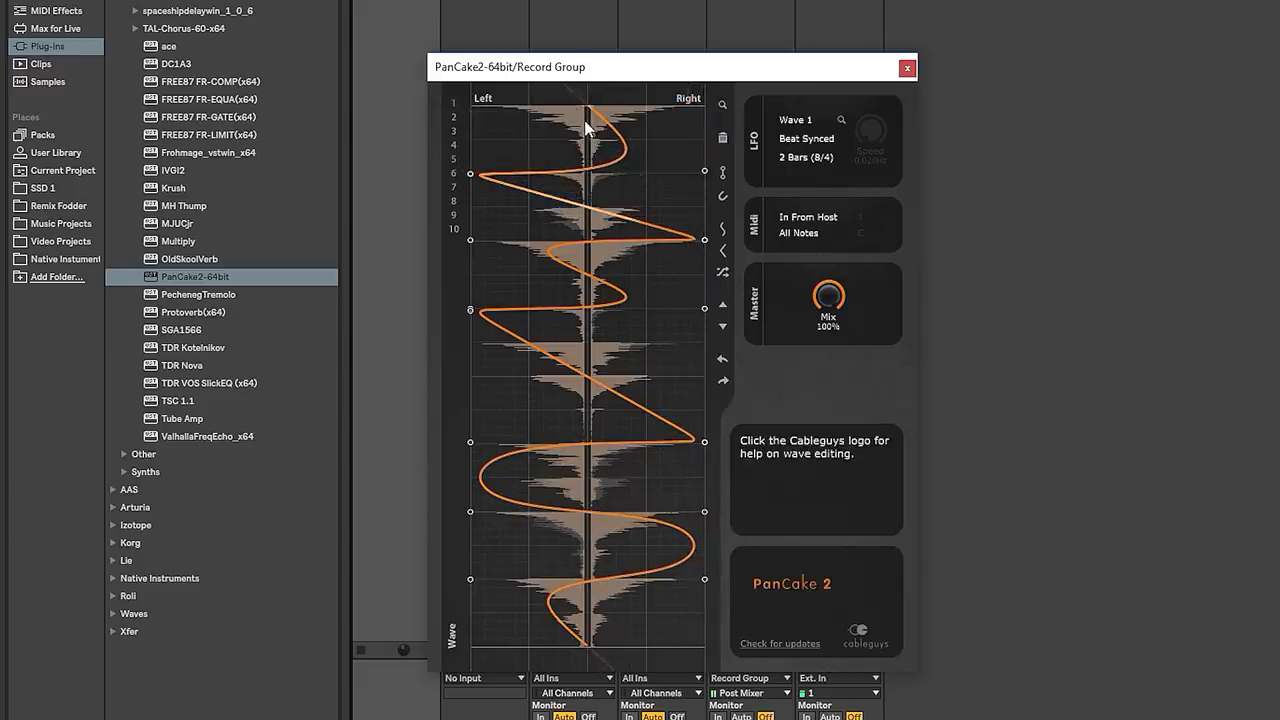
pyautogui.moveTo(578, 67); pyautogui.dragTo(537, 28)
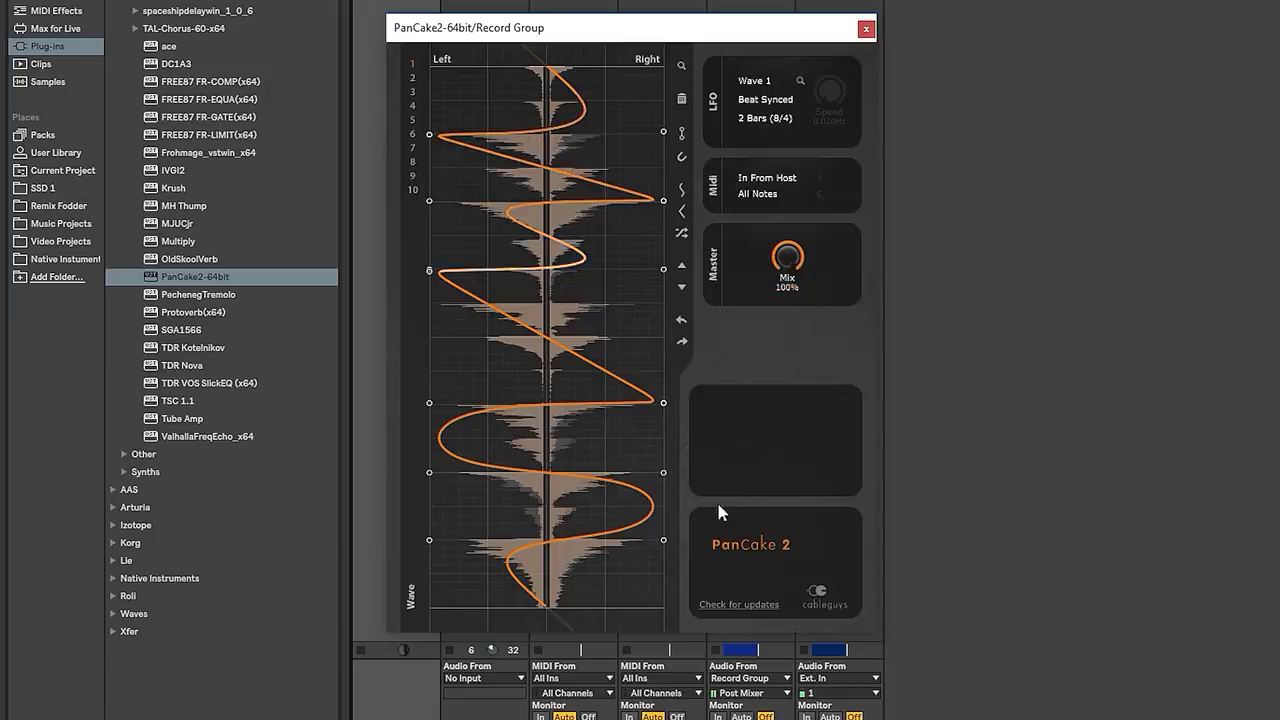
# - Cycle PanCake 2's LFO rate through 1/128 and 1/16, settle on 1/2, and close the window
pyautogui.click(766, 118)
pyautogui.click(772, 132)
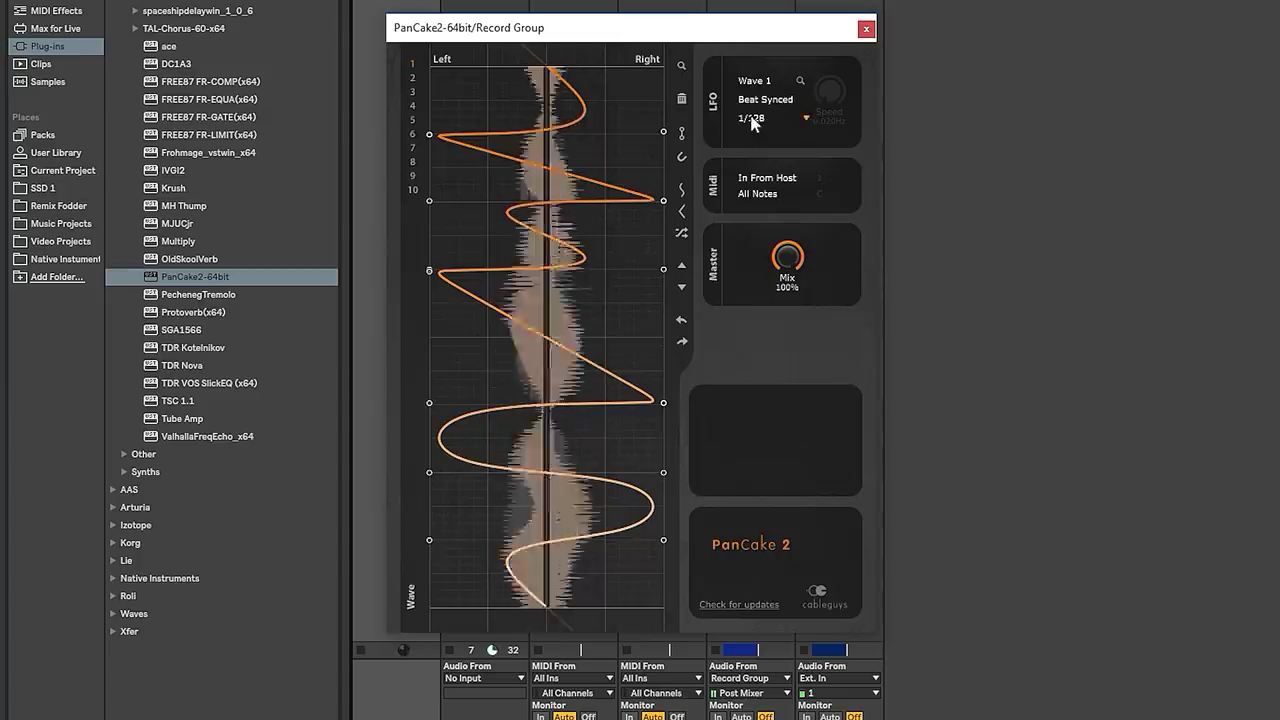
pyautogui.click(806, 118)
pyautogui.click(806, 152)
pyautogui.click(760, 118)
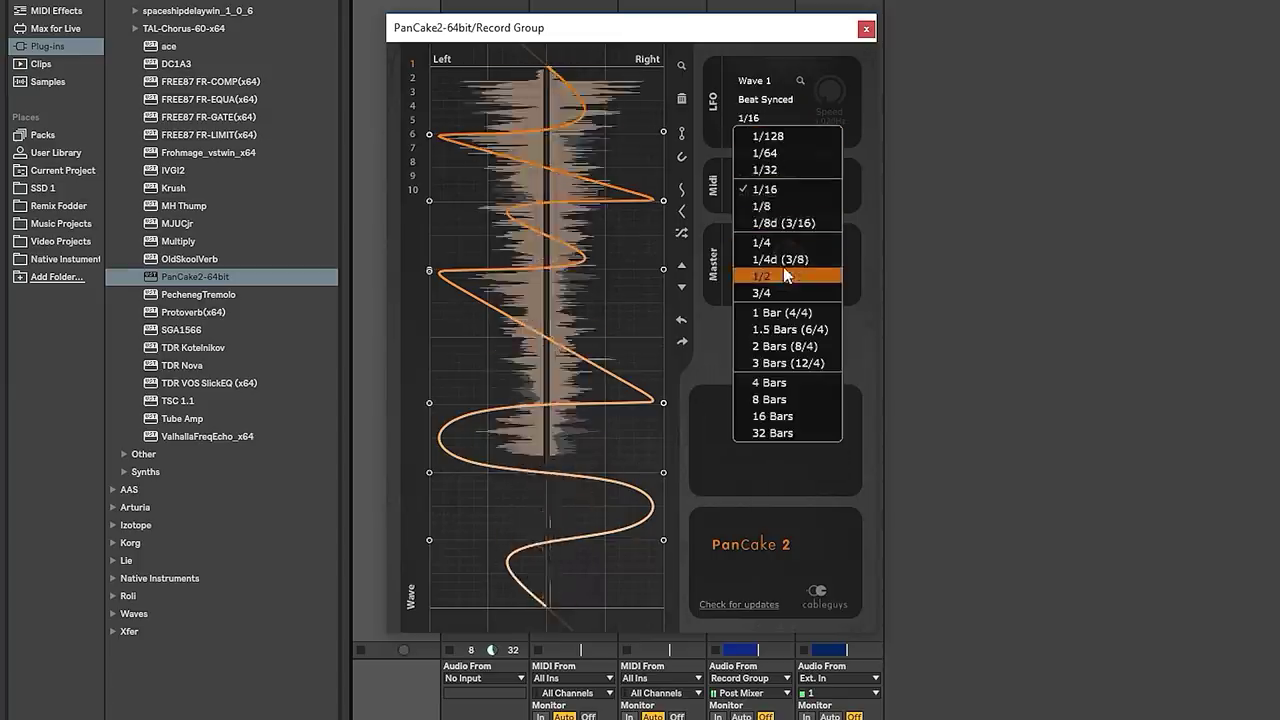
pyautogui.click(764, 189)
pyautogui.click(750, 118)
pyautogui.click(762, 276)
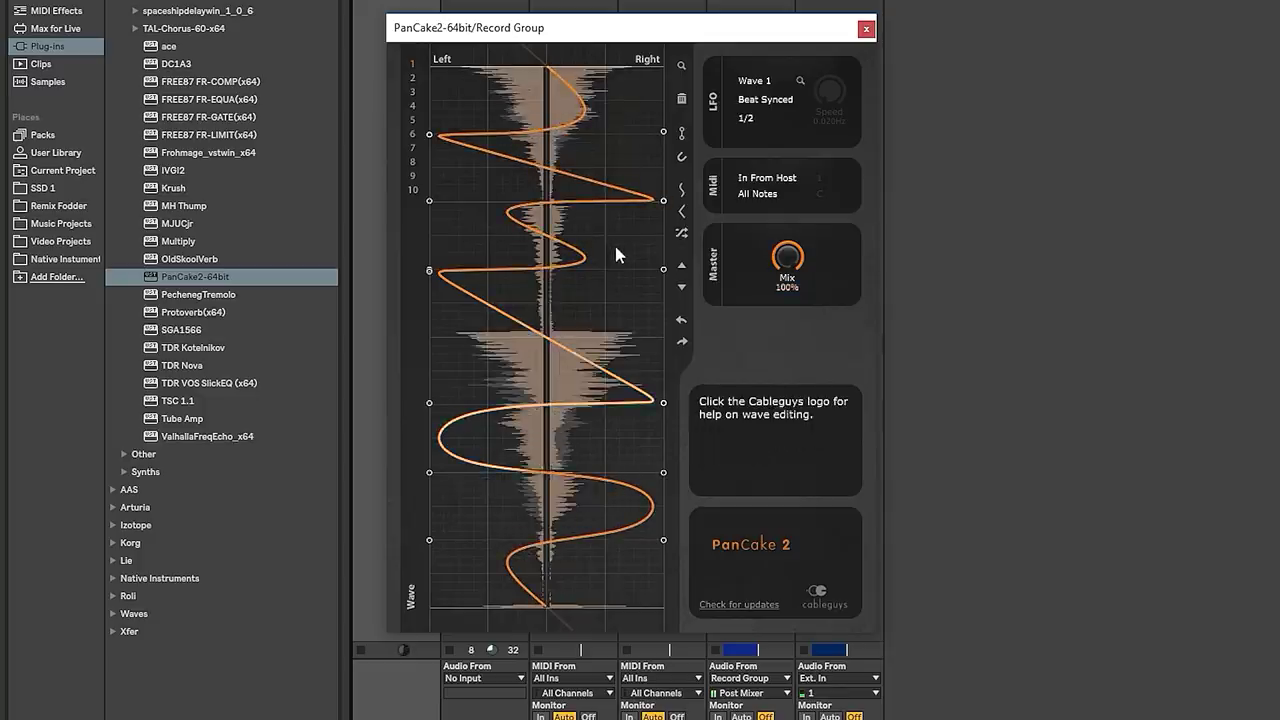
pyautogui.click(866, 30)
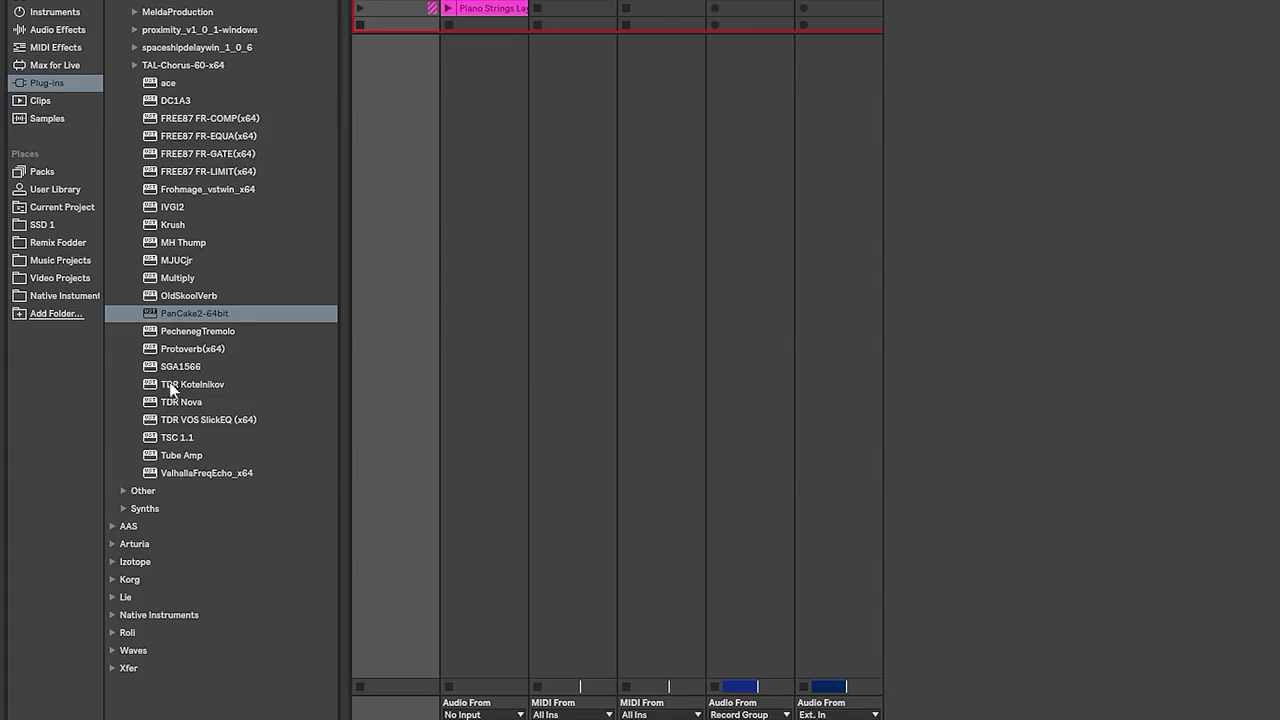
# - Drop PechenegTremolo onto Record Group, raise its depth and frequency, and shape the wave toward a triangle
pyautogui.click(198, 336)
pyautogui.moveTo(108, 285); pyautogui.dragTo(266, 57)
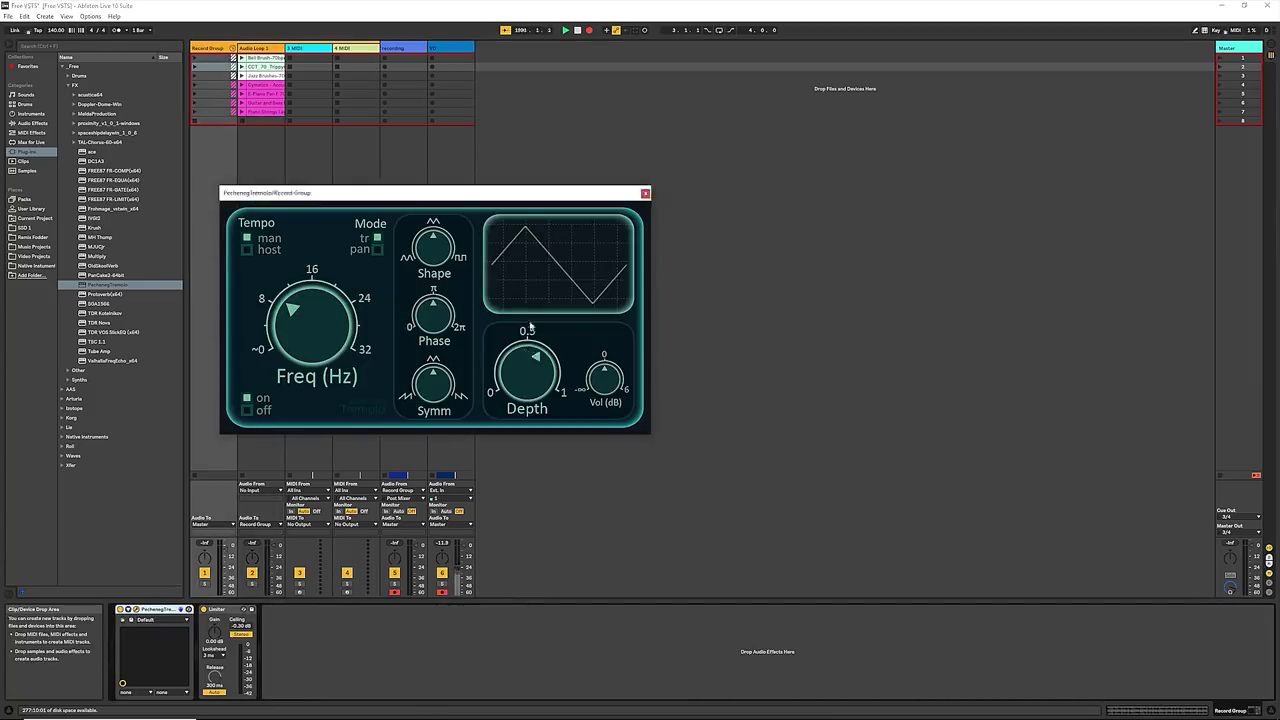
pyautogui.moveTo(530, 370); pyautogui.dragTo(532, 335)
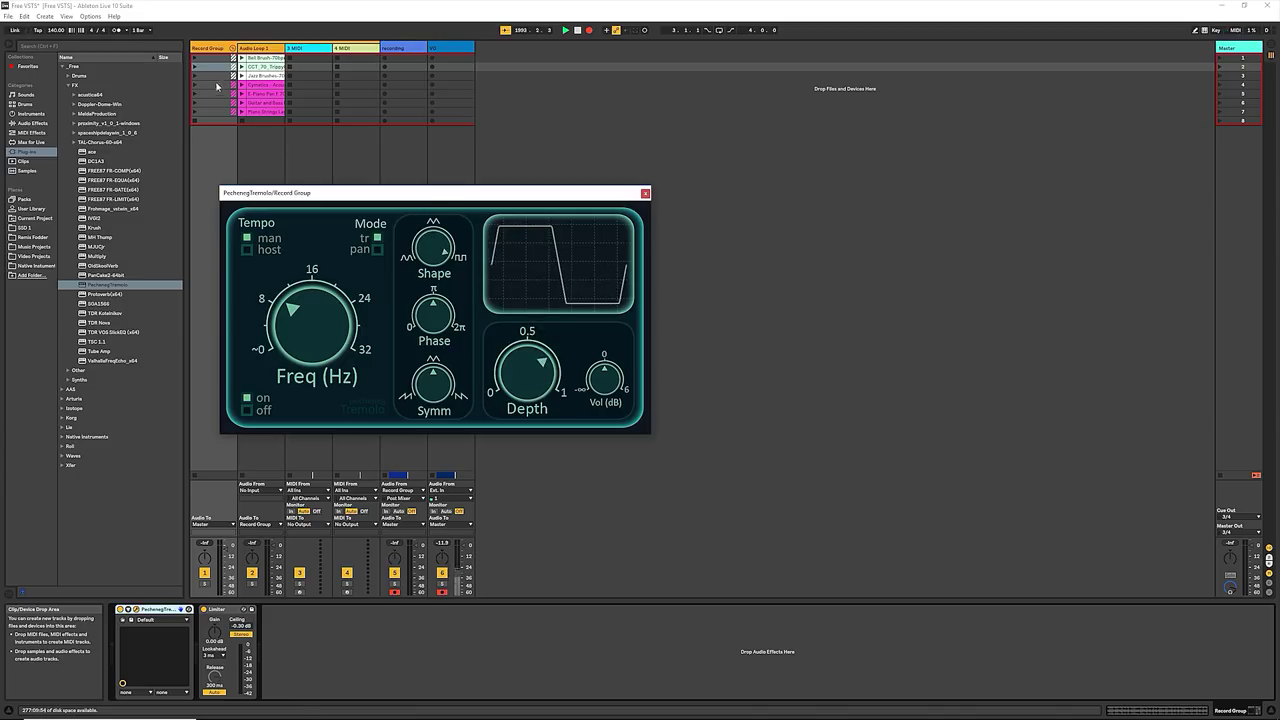
pyautogui.click(262, 200)
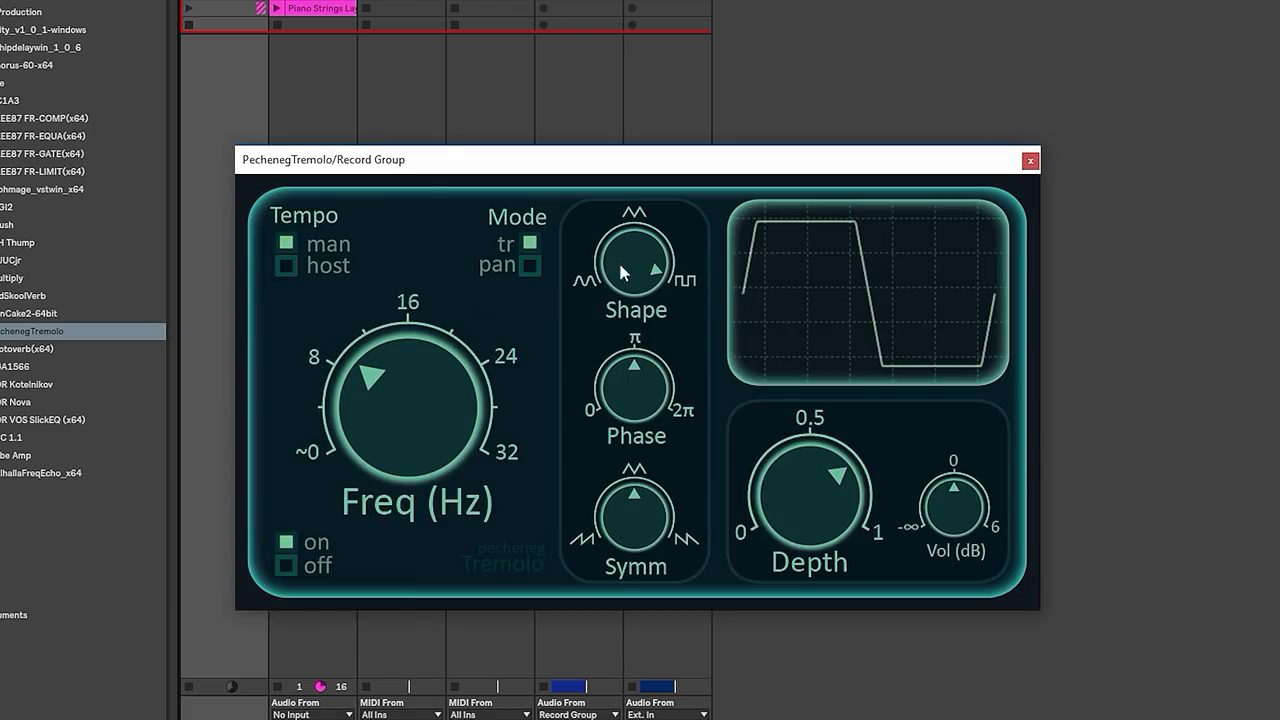
pyautogui.moveTo(629, 288); pyautogui.dragTo(783, 471)
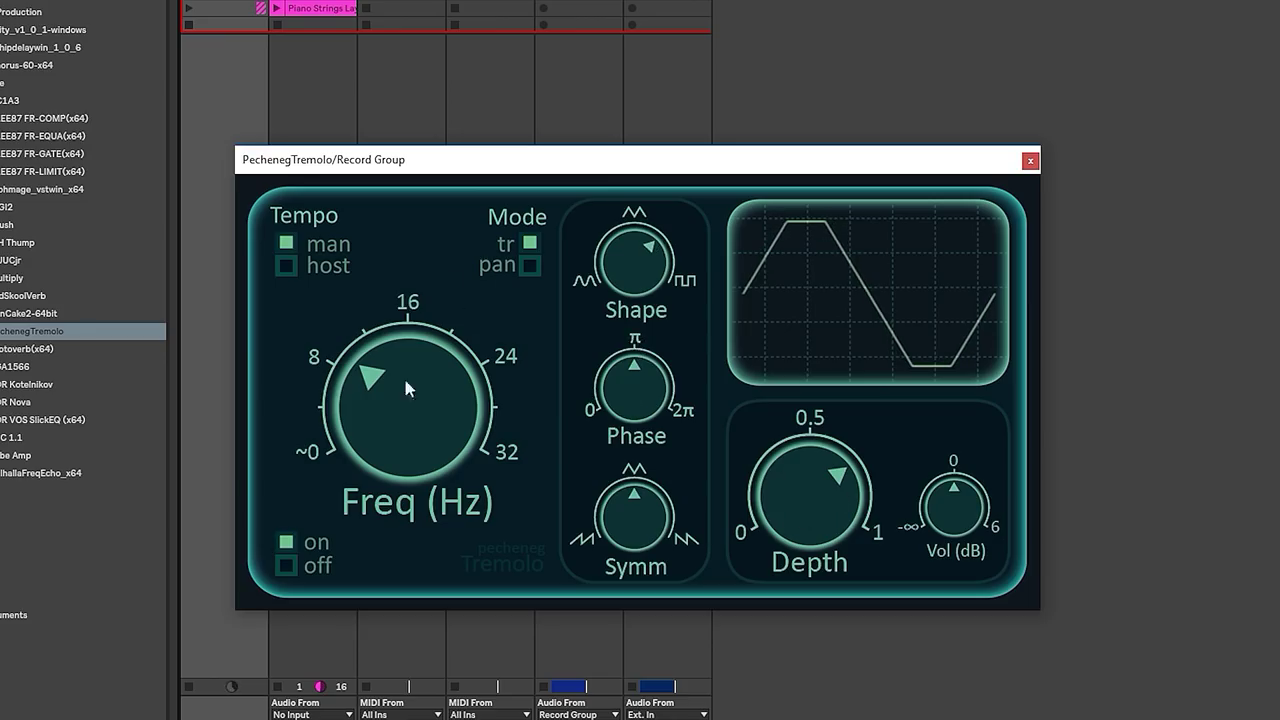
pyautogui.moveTo(395, 391)
pyautogui.mouseDown()
pyautogui.moveTo(390, 190)
pyautogui.moveTo(351, 549)
pyautogui.mouseUp()
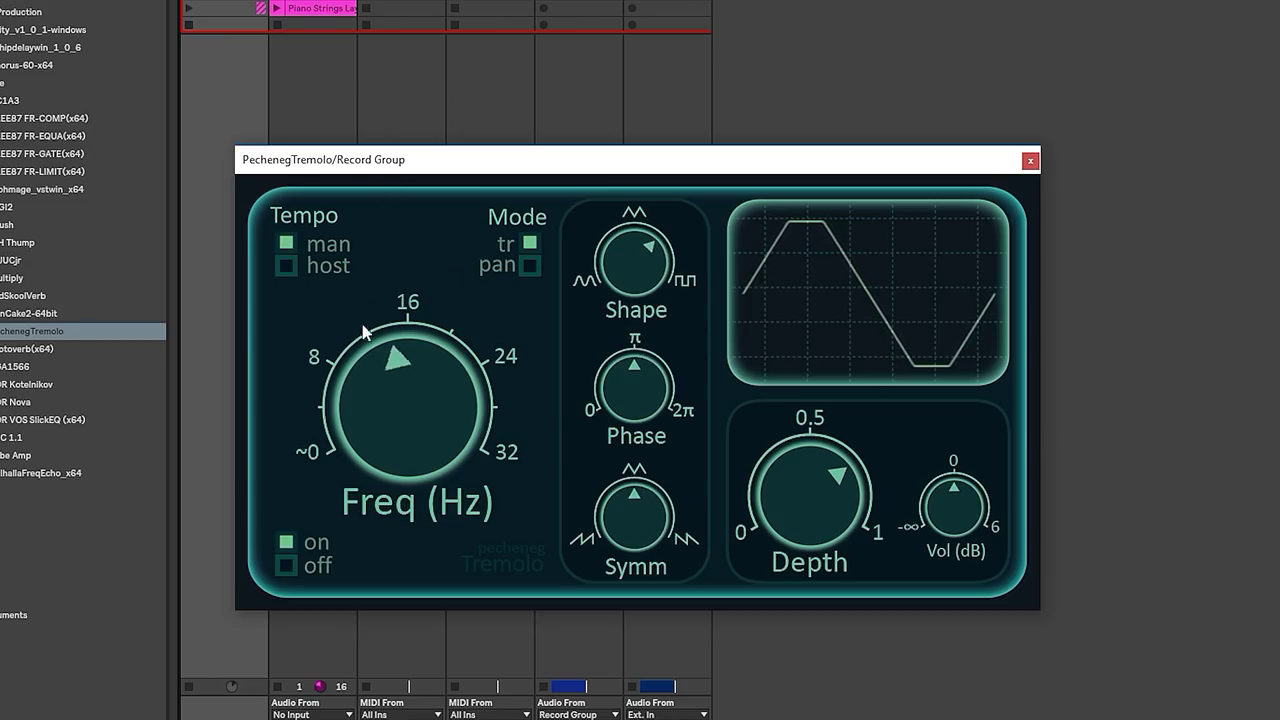
# - Sync Pecheneg Tremolo to host tempo with dotted note rates and push depth near maximum
pyautogui.click(287, 266)
pyautogui.moveTo(388, 398); pyautogui.dragTo(441, 489)
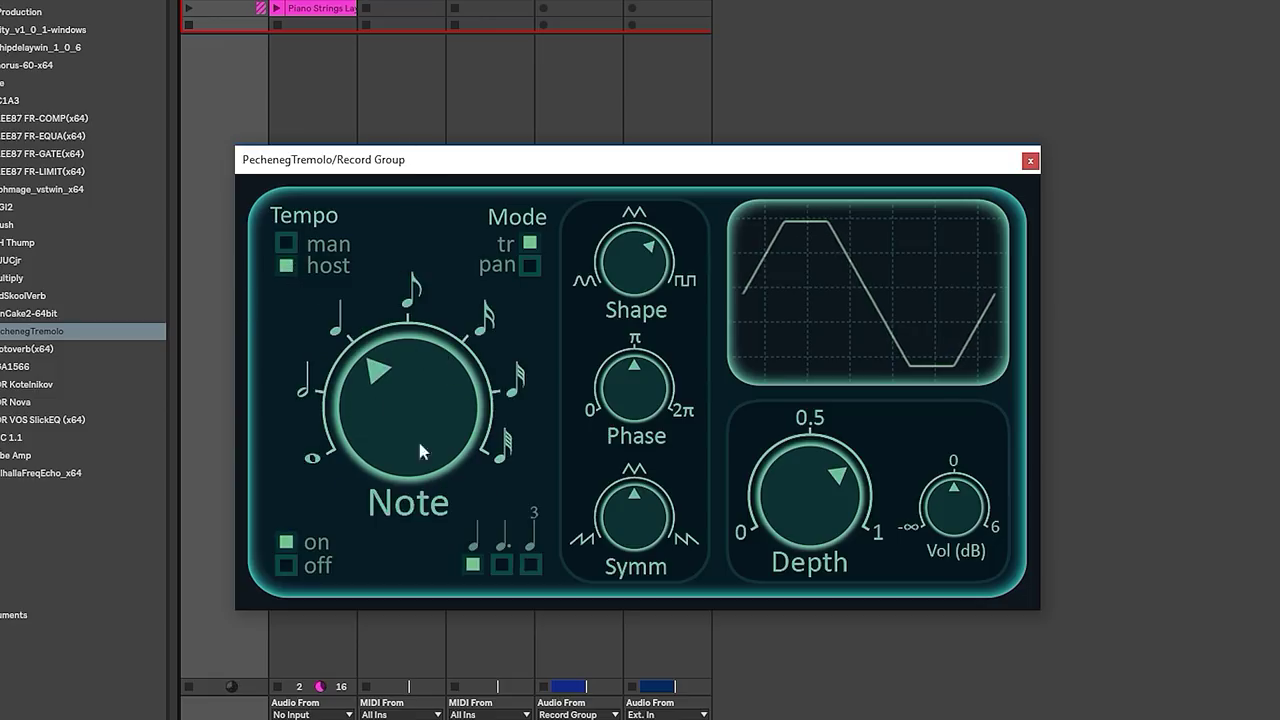
pyautogui.click(503, 562)
pyautogui.moveTo(406, 368)
pyautogui.mouseDown()
pyautogui.moveTo(397, 140)
pyautogui.moveTo(373, 410)
pyautogui.mouseUp()
pyautogui.moveTo(618, 260)
pyautogui.mouseDown()
pyautogui.moveTo(600, 600)
pyautogui.moveTo(605, 163)
pyautogui.moveTo(614, 268)
pyautogui.moveTo(640, 254)
pyautogui.moveTo(634, 204)
pyautogui.mouseUp()
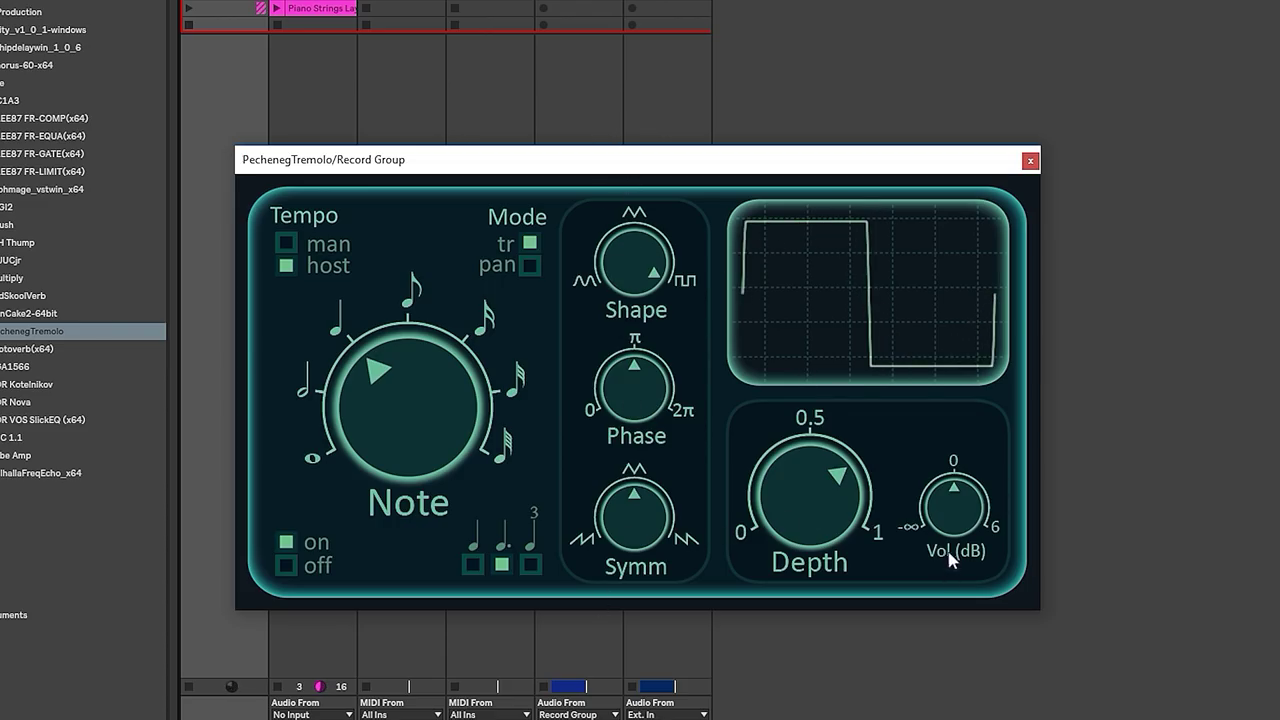
pyautogui.moveTo(782, 494); pyautogui.dragTo(782, 208)
# - Cycle the waveform through sine, triangle and square, then offset its phase and skew symmetry
pyautogui.moveTo(650, 274); pyautogui.dragTo(658, 540)
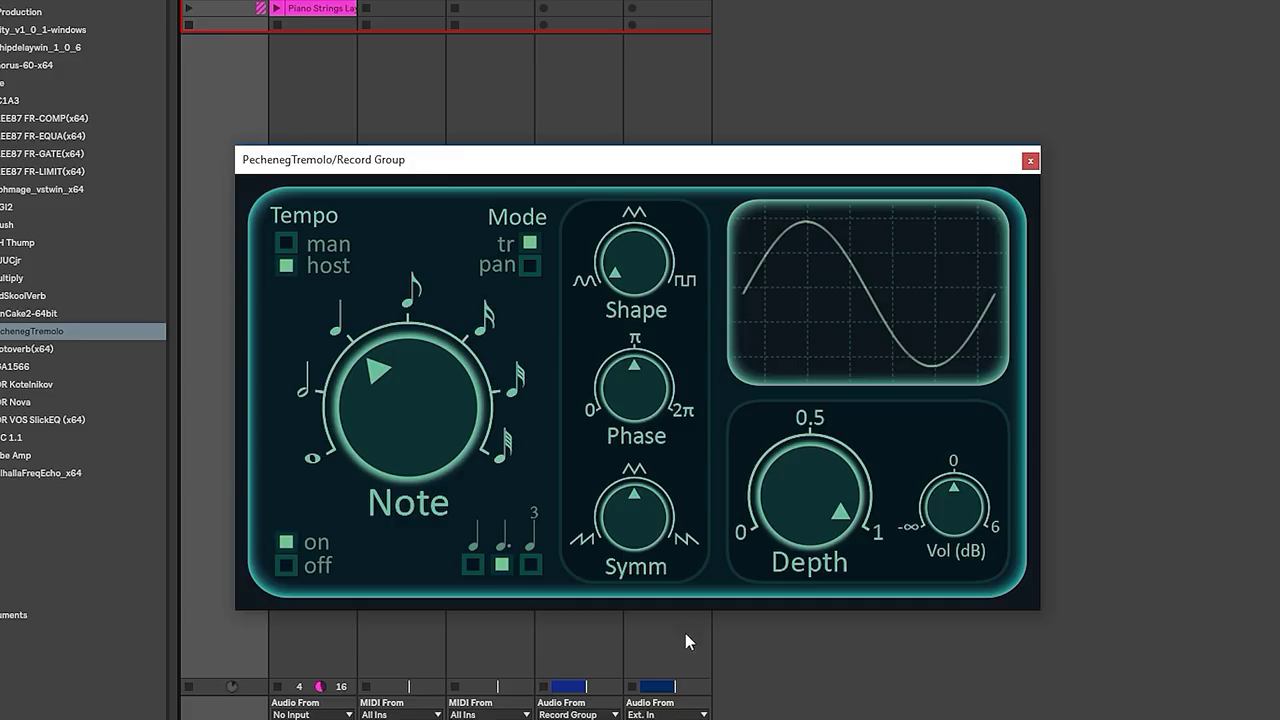
pyautogui.moveTo(685, 633); pyautogui.dragTo(816, 292)
pyautogui.moveTo(638, 272); pyautogui.dragTo(640, 131)
pyautogui.moveTo(634, 385); pyautogui.dragTo(650, 280)
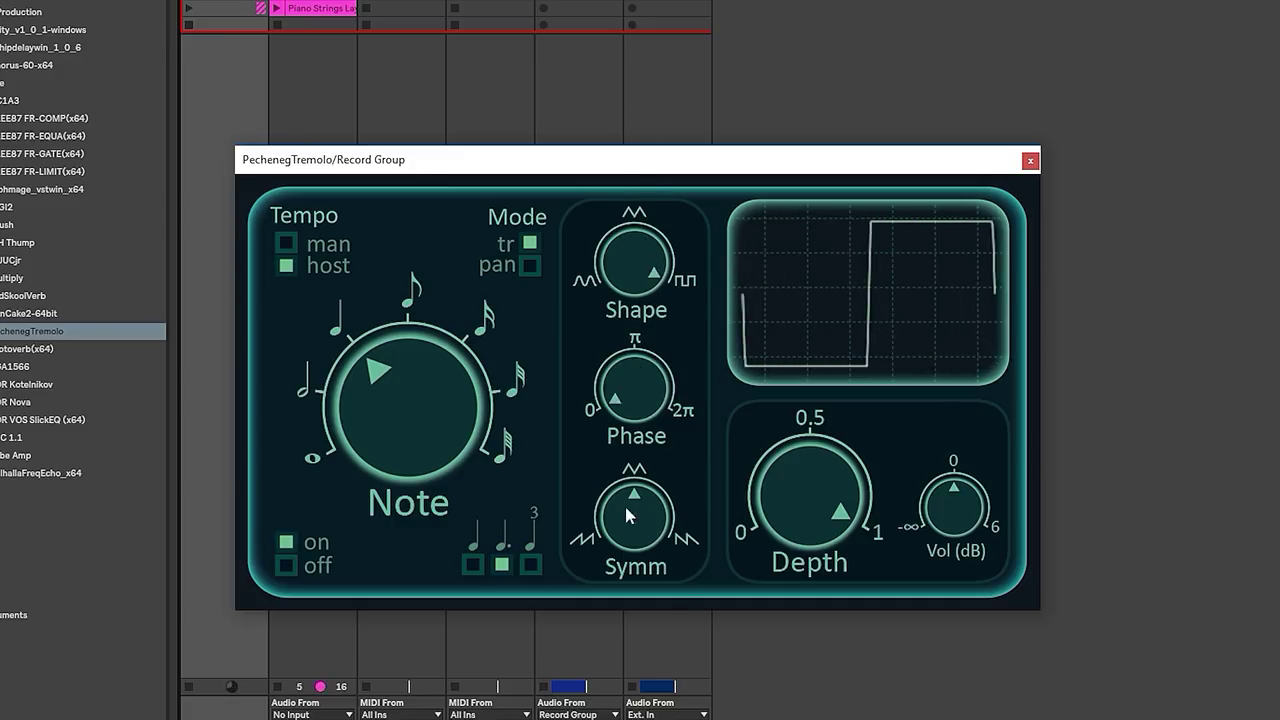
pyautogui.moveTo(634, 388); pyautogui.dragTo(612, 500)
pyautogui.moveTo(635, 262); pyautogui.dragTo(630, 340)
pyautogui.moveTo(638, 530)
pyautogui.mouseDown()
pyautogui.moveTo(648, 440)
pyautogui.moveTo(656, 700)
pyautogui.mouseUp()
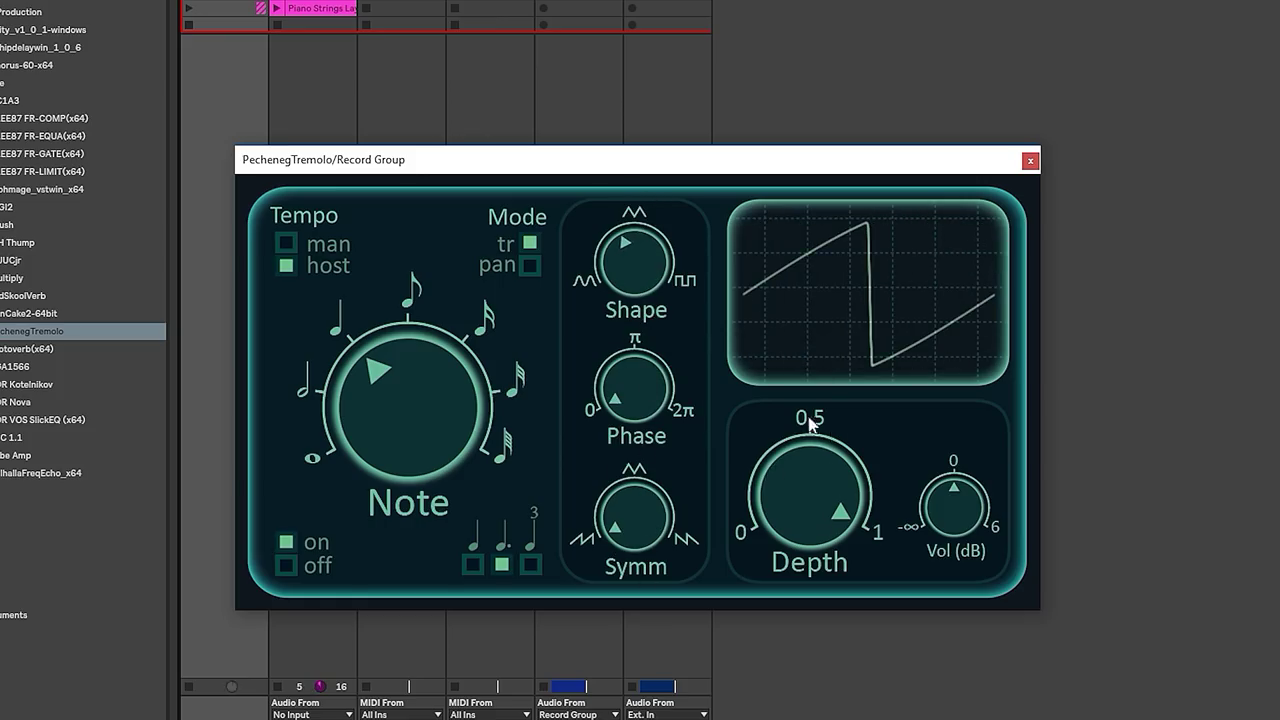
# - Return to plain note values, settle the symmetry, and slow the note rate down
pyautogui.moveTo(415, 395); pyautogui.dragTo(425, 428)
pyautogui.click(478, 562)
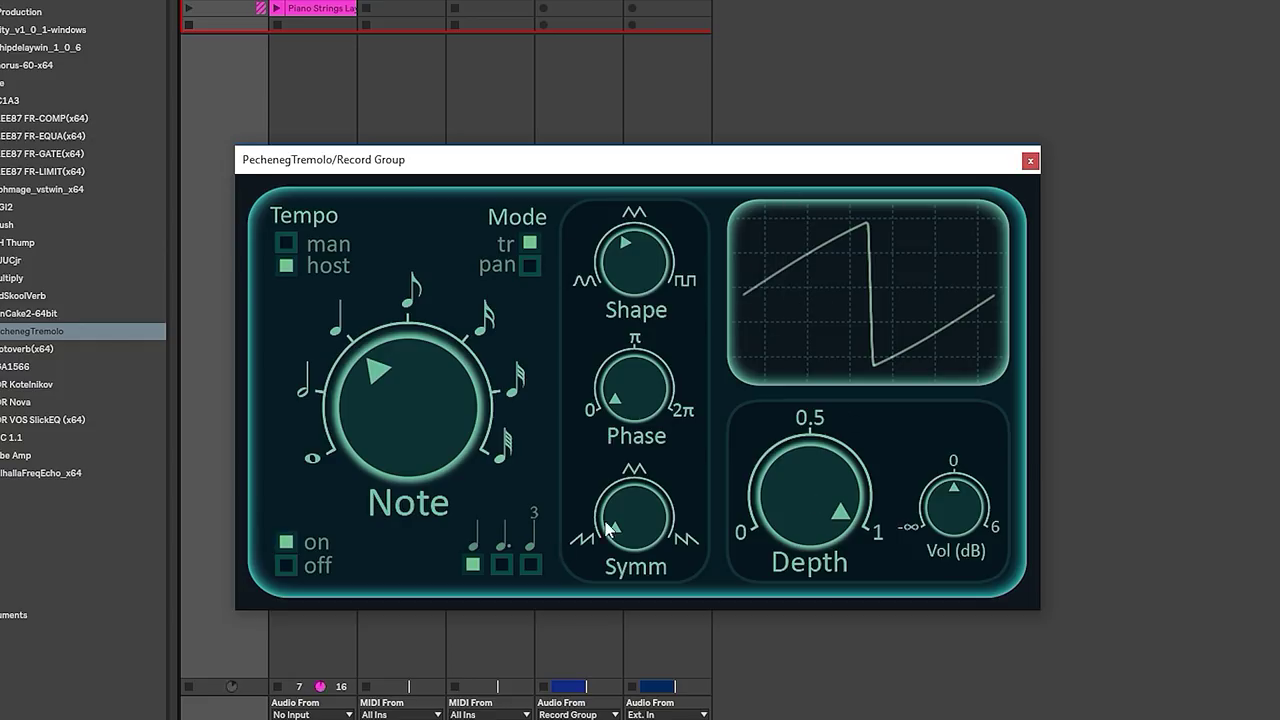
pyautogui.moveTo(610, 530); pyautogui.dragTo(554, 86)
pyautogui.moveTo(625, 515); pyautogui.dragTo(602, 592)
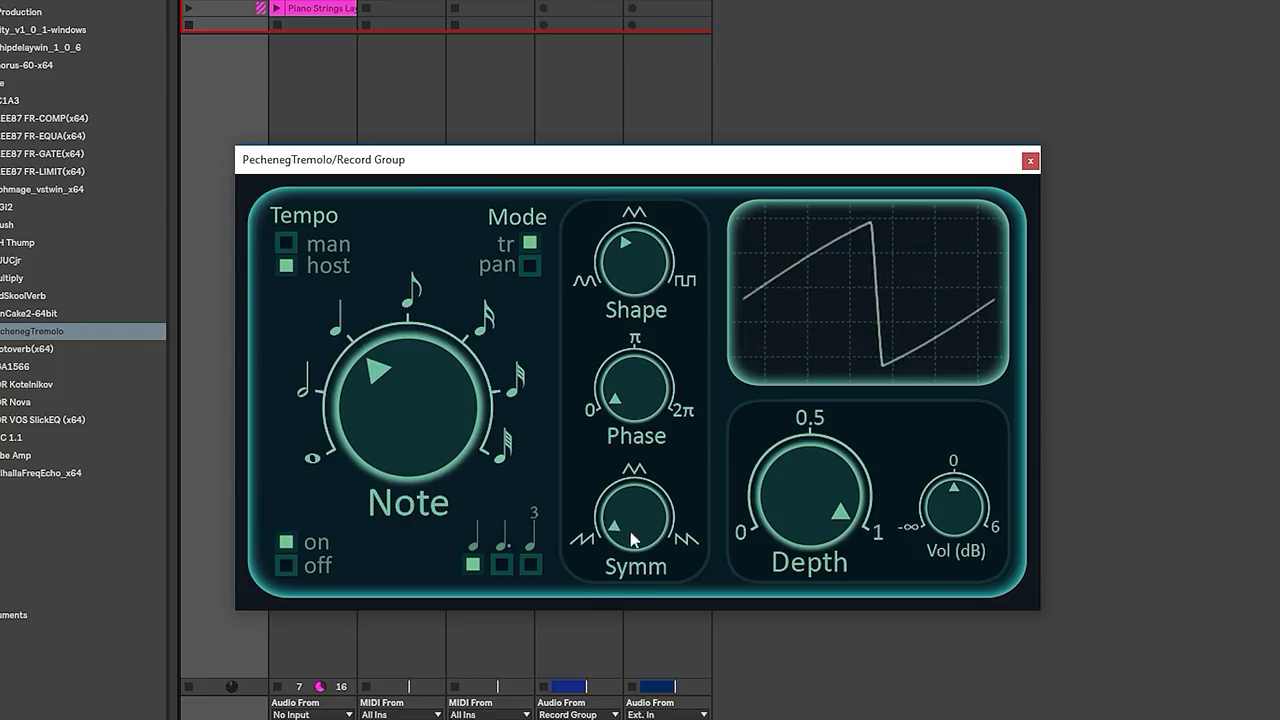
pyautogui.moveTo(404, 510); pyautogui.dragTo(406, 571)
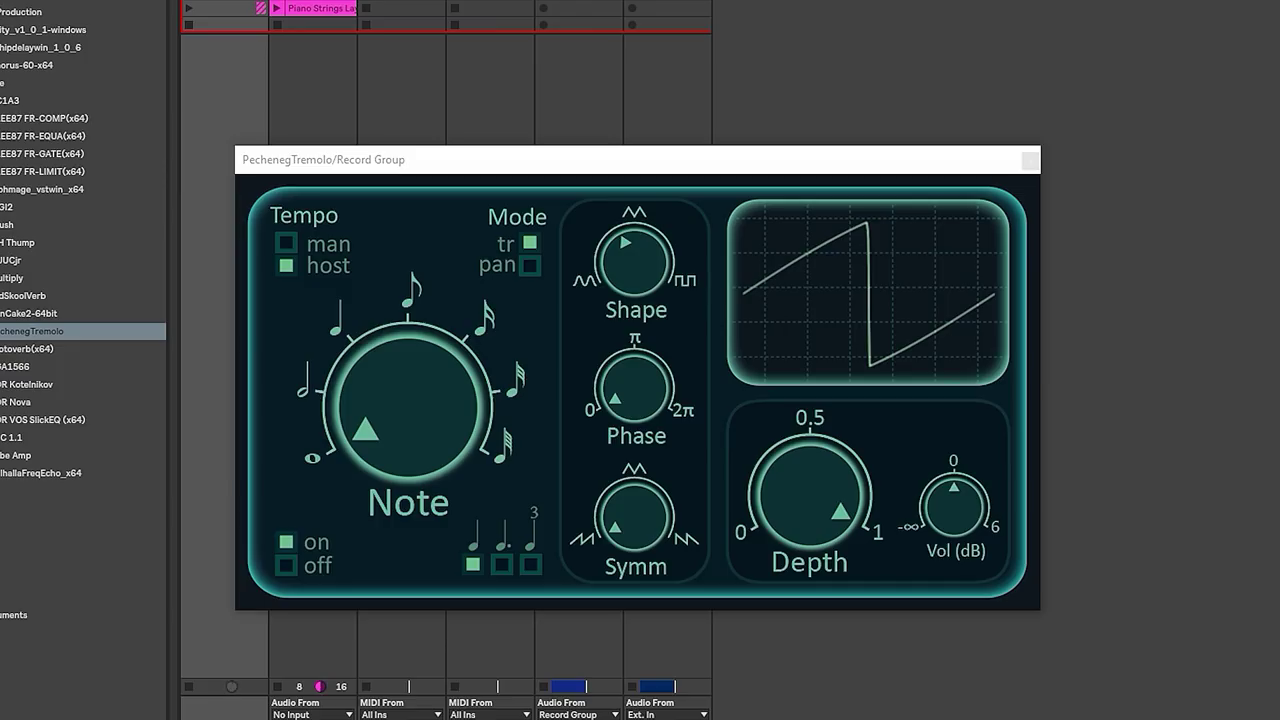
# - Close Pecheneg Tremolo, pick out row 31 (TAL-Chorus-LX) in the sheet, and return to Session view
pyautogui.click(269, 28)
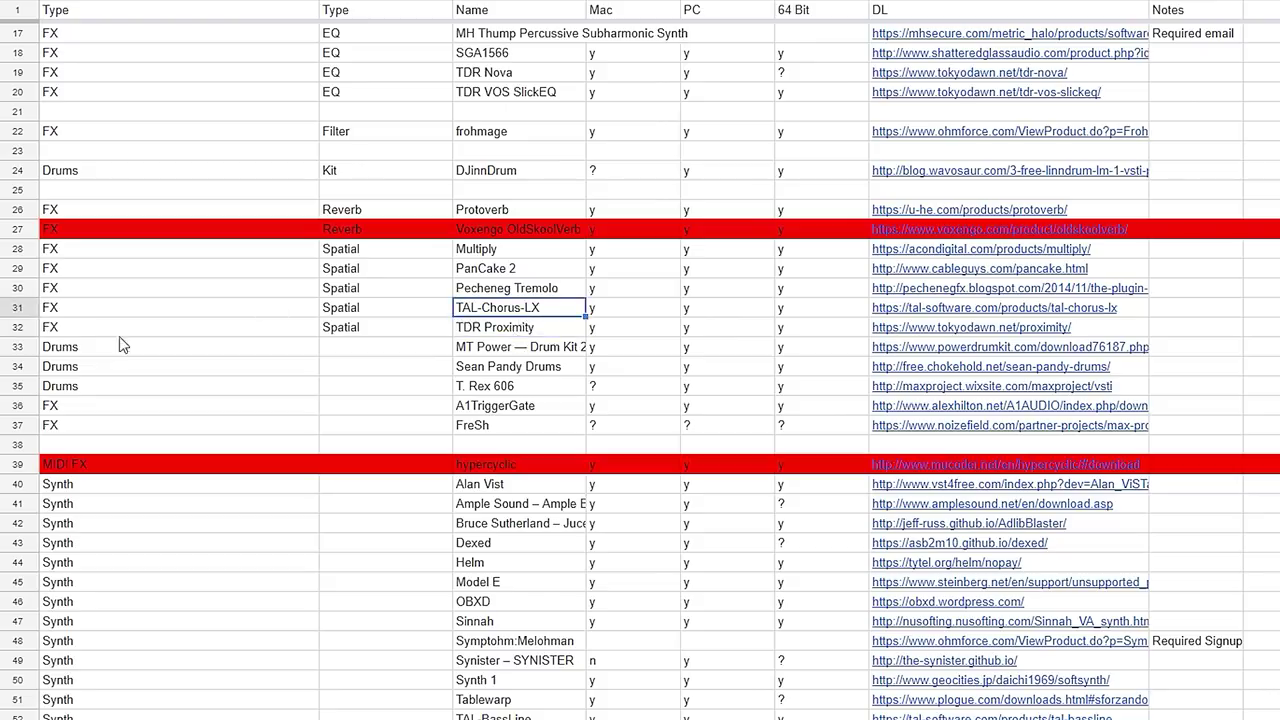
pyautogui.click(15, 308)
pyautogui.press('Tab')
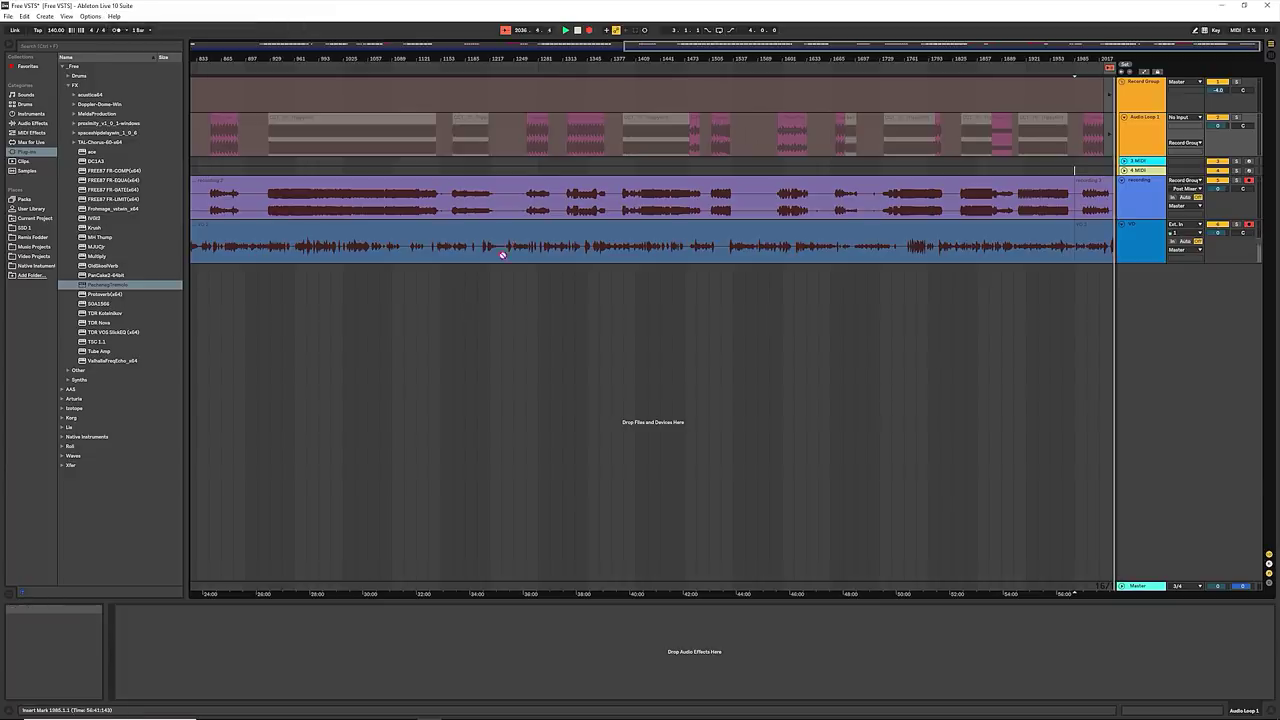
pyautogui.press('Tab')
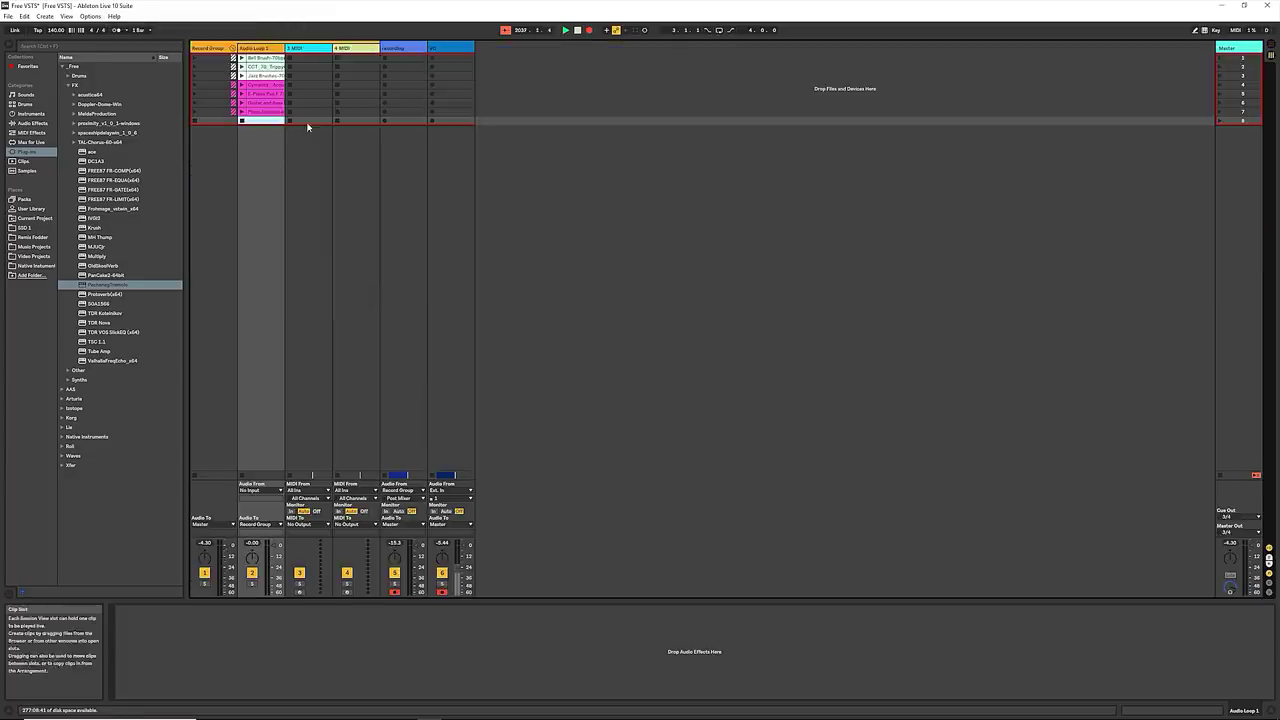
# - Drop TAL-Chorus-60 from its x64 folder onto Record Group, delete Pecheneg Tremolo, and close the plugin window
pyautogui.click(72, 143)
pyautogui.click(108, 151)
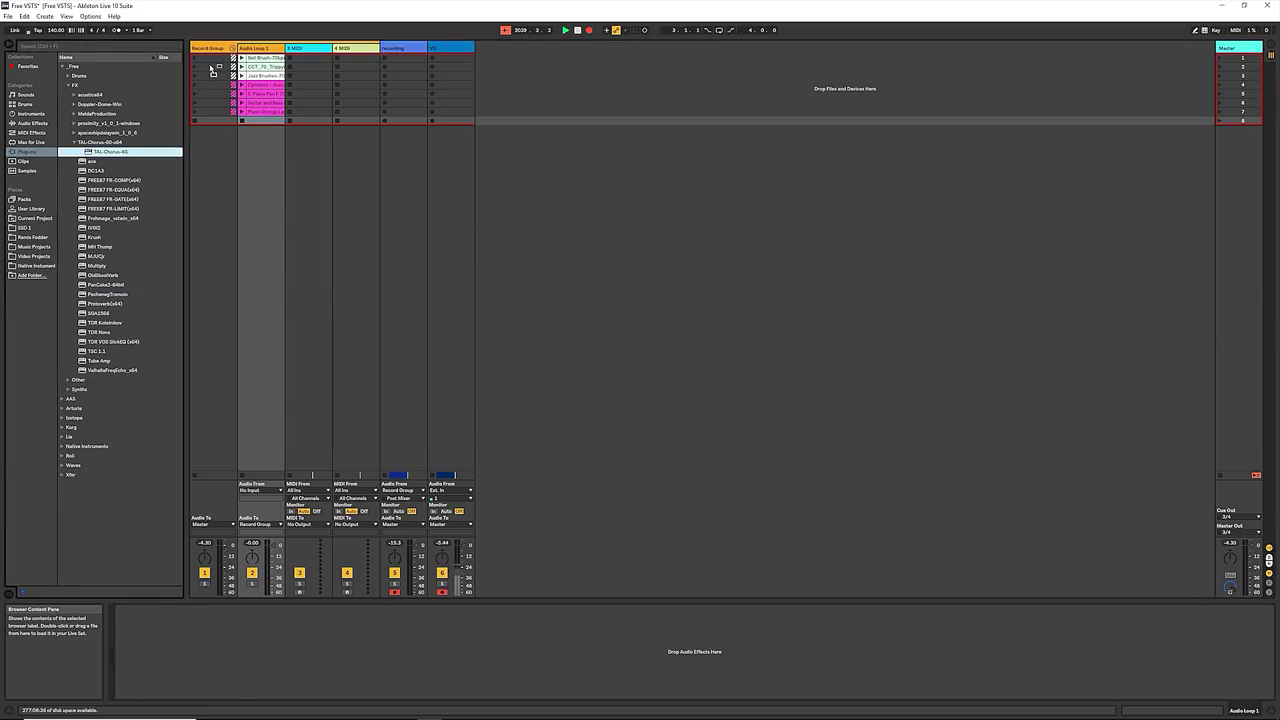
pyautogui.moveTo(213, 72); pyautogui.dragTo(213, 73)
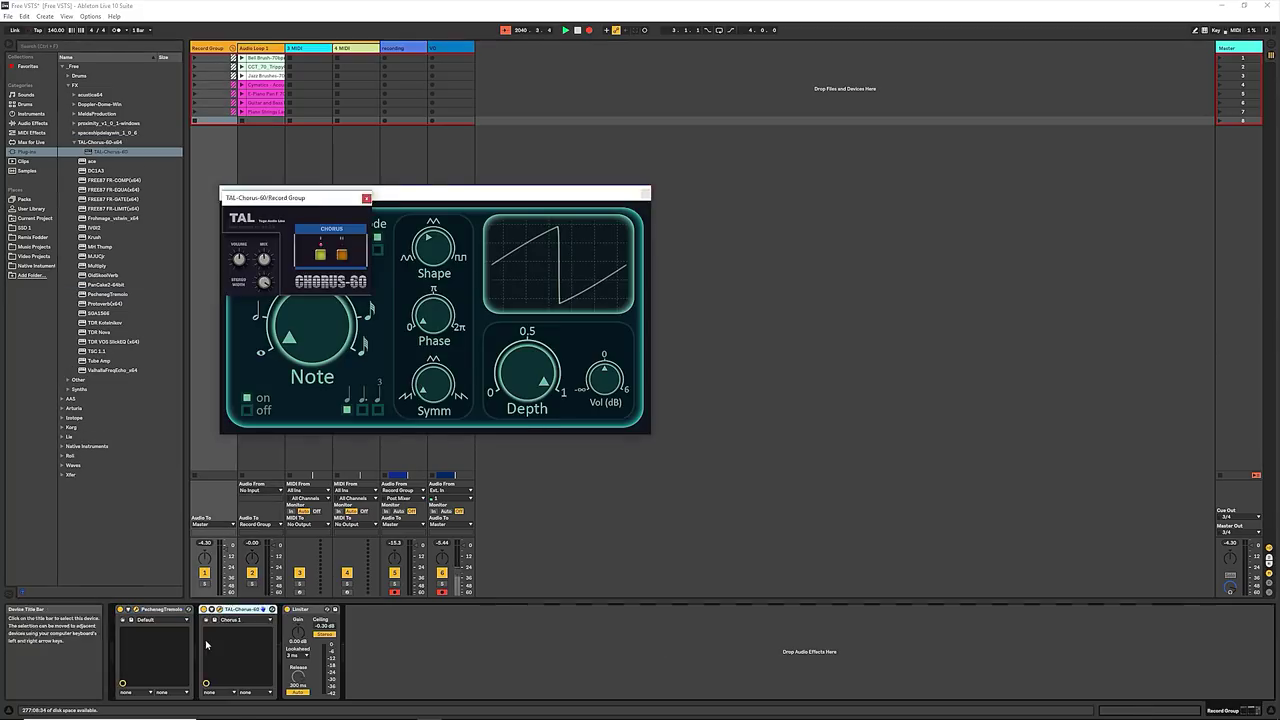
pyautogui.click(150, 609)
pyautogui.press('Delete')
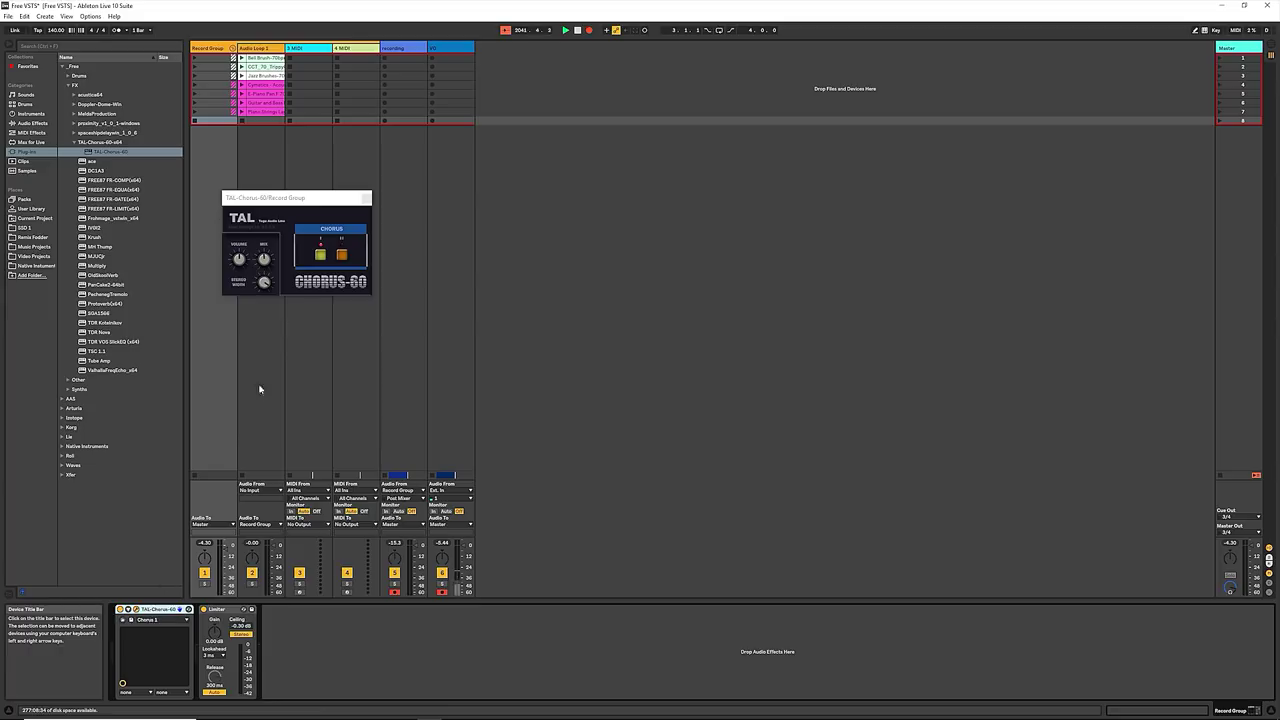
pyautogui.moveTo(296, 200); pyautogui.dragTo(288, 177)
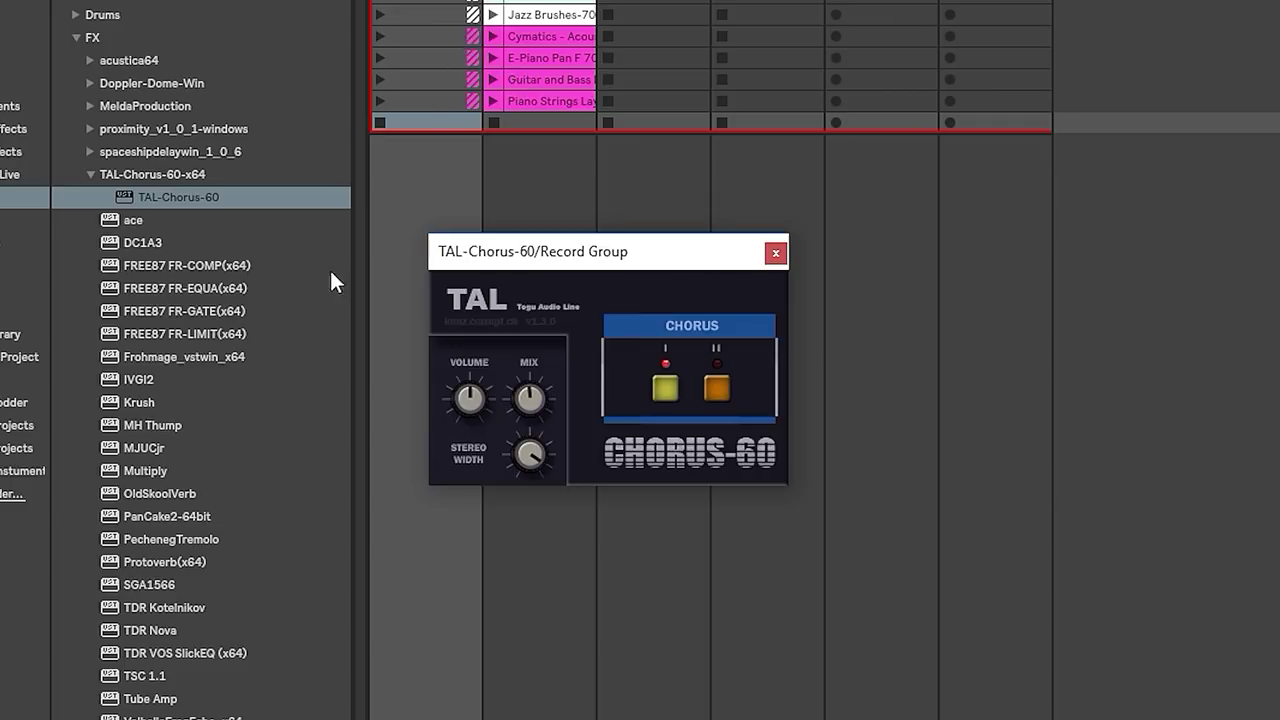
pyautogui.click(148, 471)
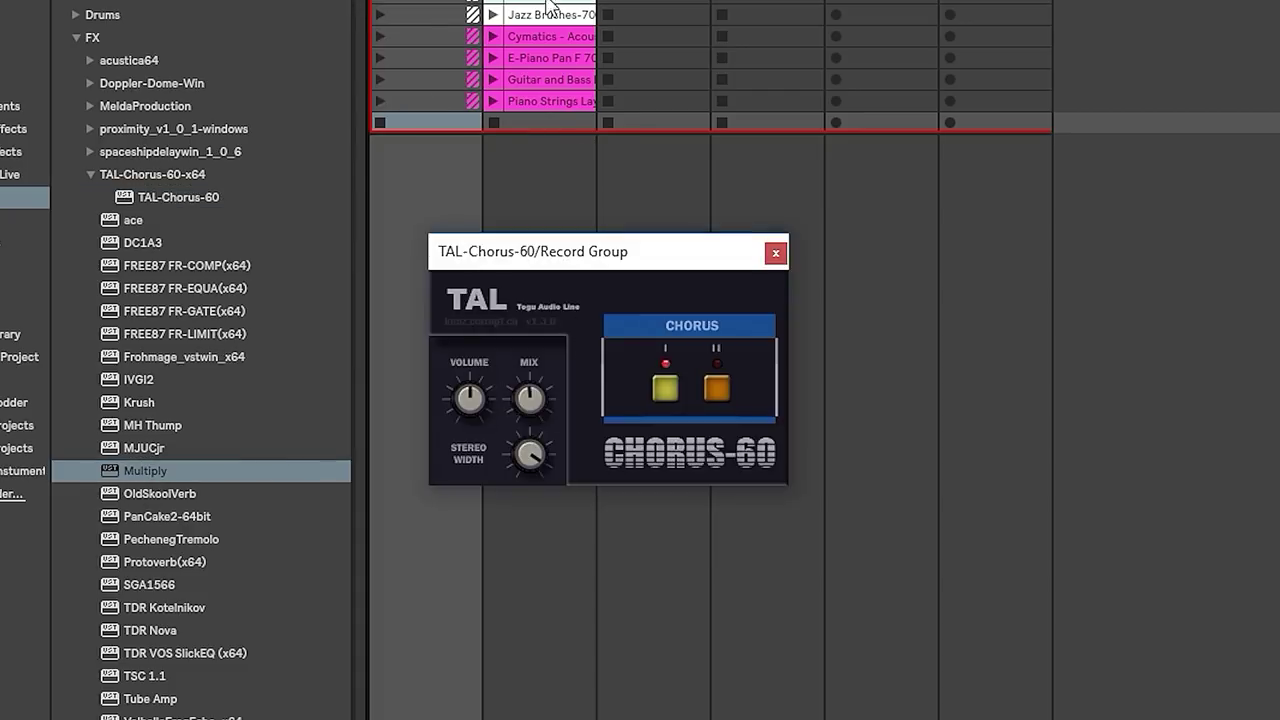
pyautogui.click(538, 70)
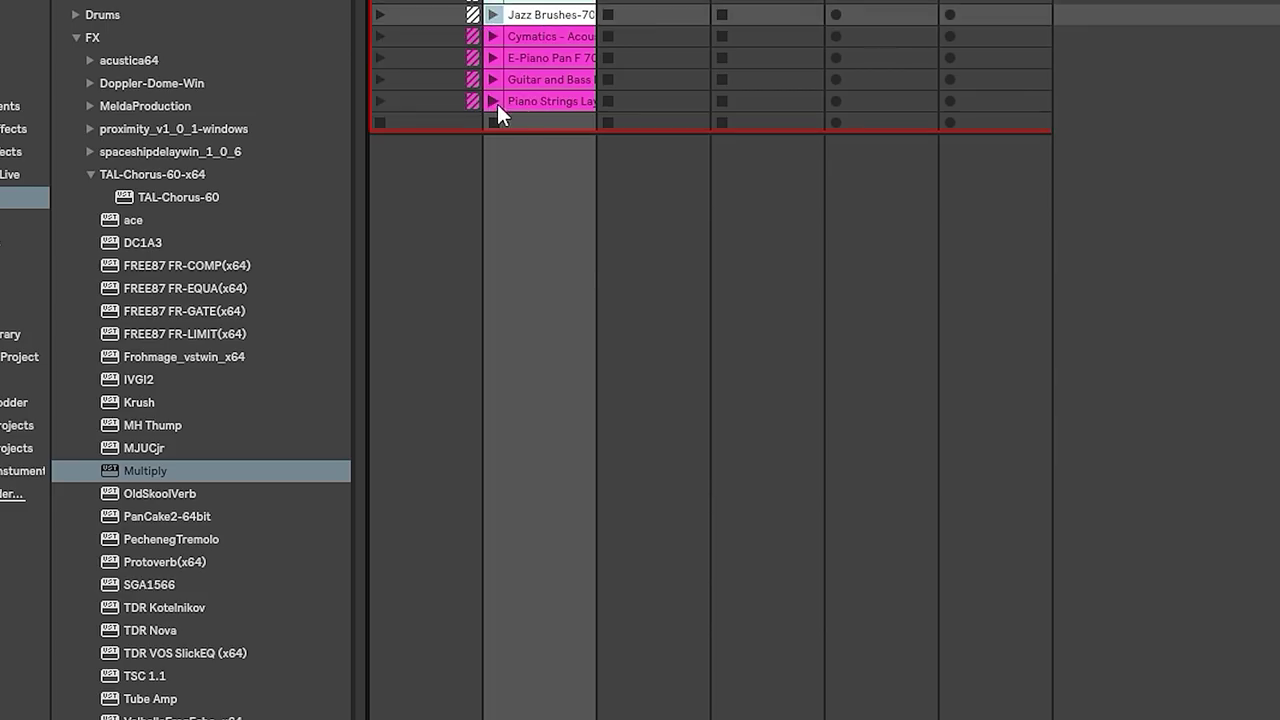
# - Play Piano Strings Layer while adjusting TAL-Chorus-60's MIX, toggling Chorus I, and varying STEREO WIDTH
pyautogui.click(494, 102)
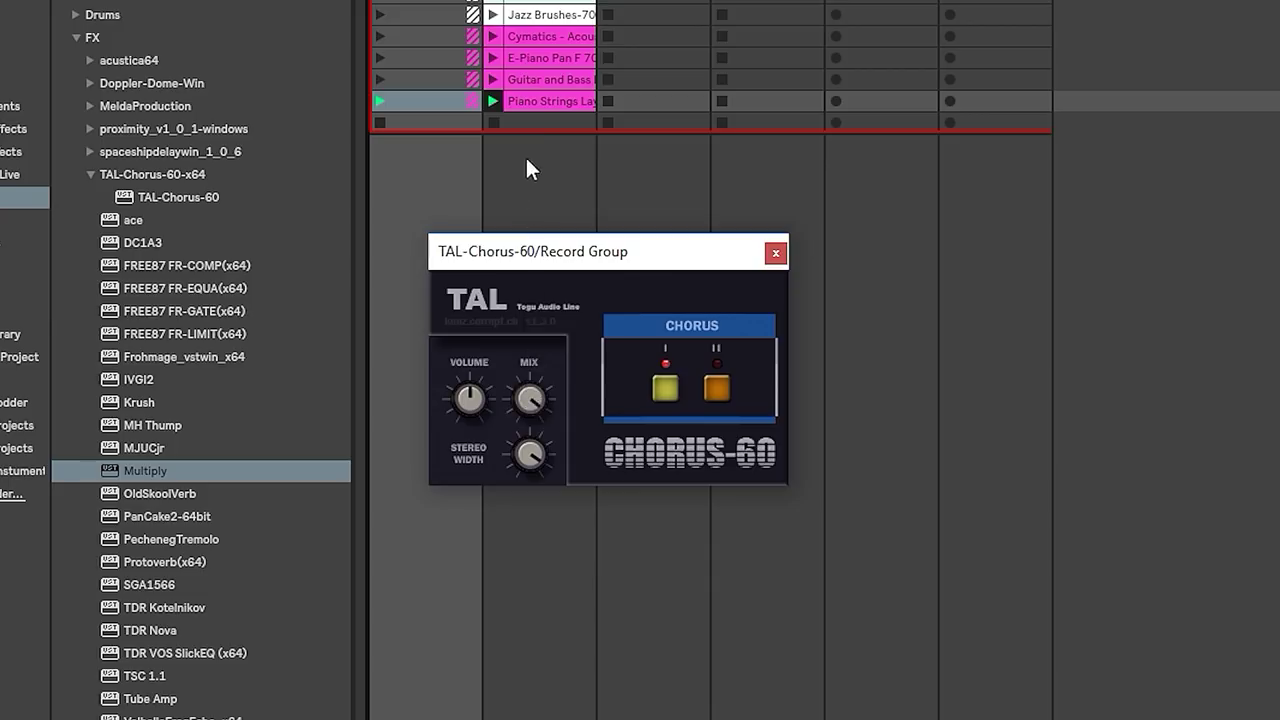
pyautogui.moveTo(541, 475); pyautogui.dragTo(548, 524)
pyautogui.click(667, 388)
pyautogui.moveTo(529, 368); pyautogui.dragTo(535, 515)
pyautogui.moveTo(523, 588); pyautogui.dragTo(520, 714)
pyautogui.click(664, 386)
pyautogui.moveTo(530, 455); pyautogui.dragTo(502, 311)
pyautogui.moveTo(530, 455); pyautogui.dragTo(530, 530)
pyautogui.click(573, 80)
# - Launch the E-Piano Pan F 70 and Jazz Brushes clips, then stop playback
pyautogui.click(524, 57)
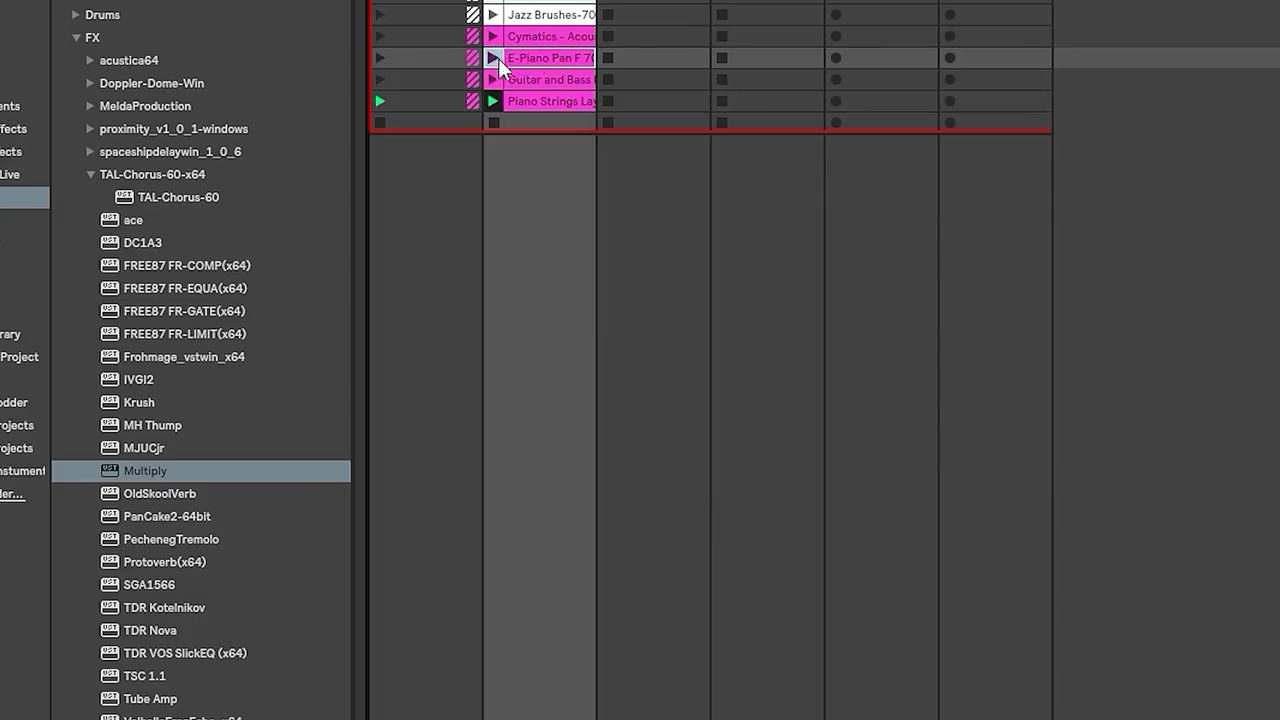
pyautogui.click(490, 58)
pyautogui.click(535, 14)
pyautogui.click(491, 15)
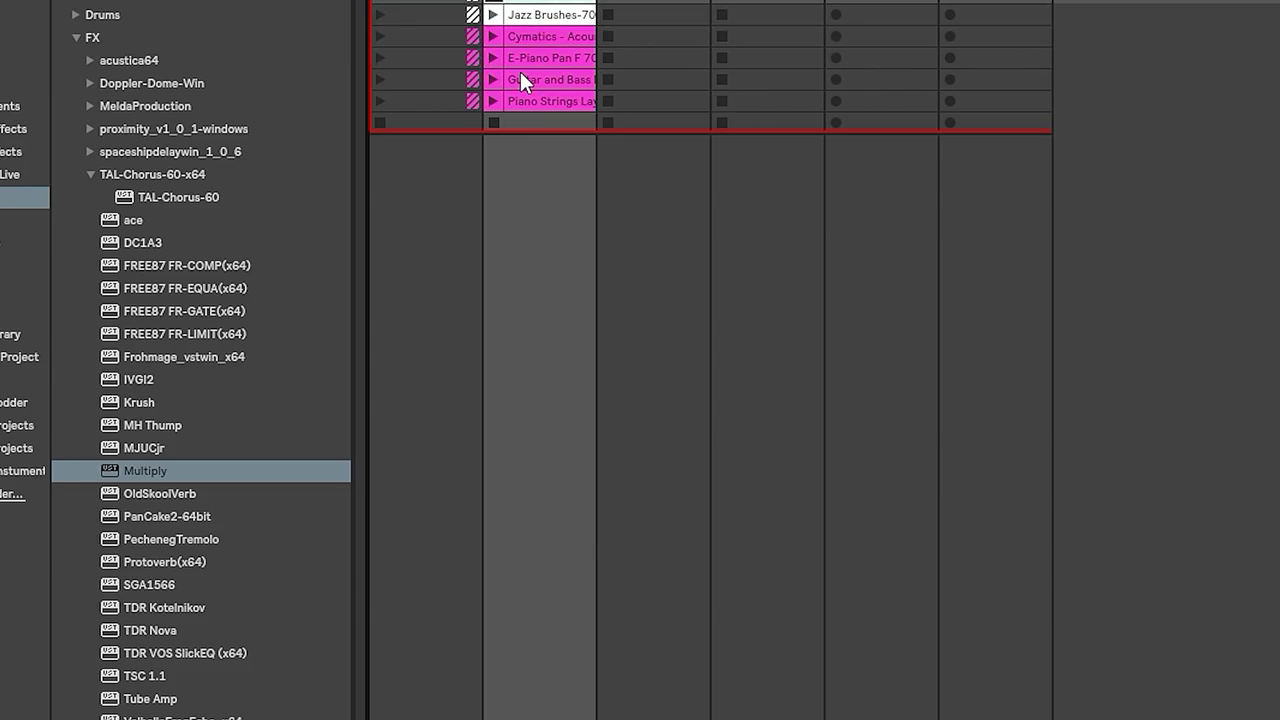
pyautogui.click(494, 120)
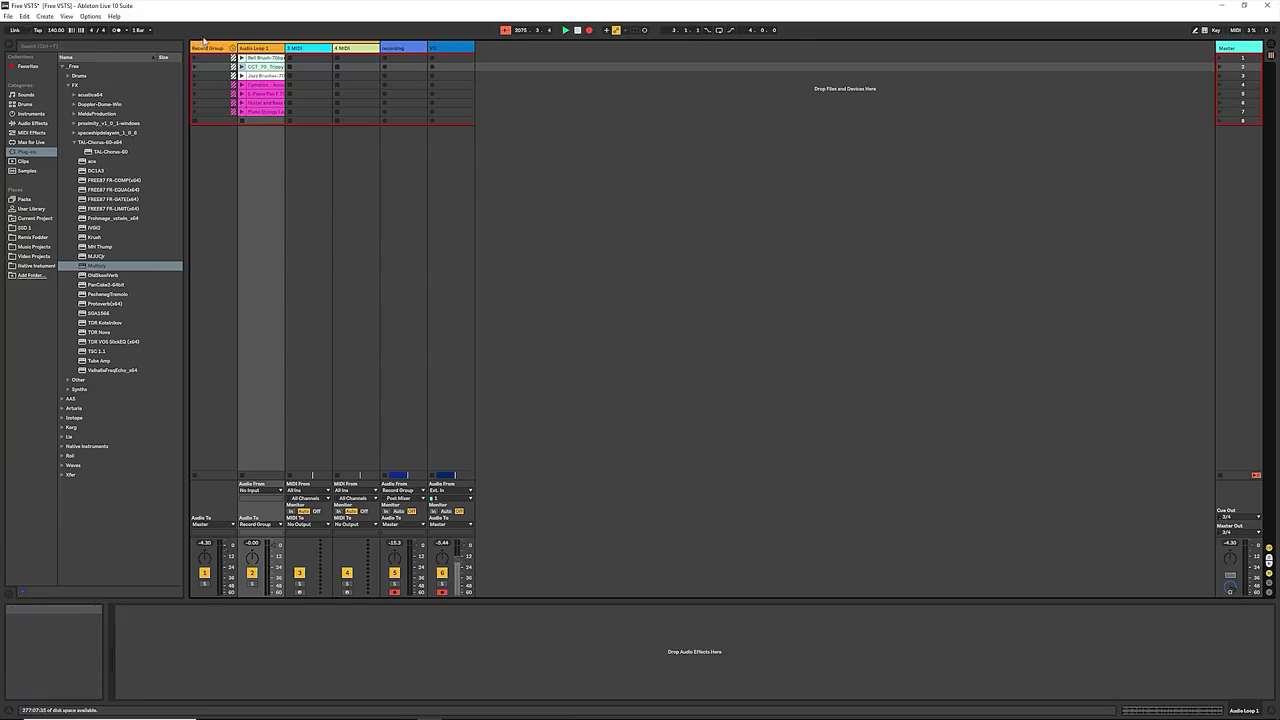
# - Delete the TAL-Chorus-60 device from Record Group's chain, then fold and unfold the group
pyautogui.click(210, 48)
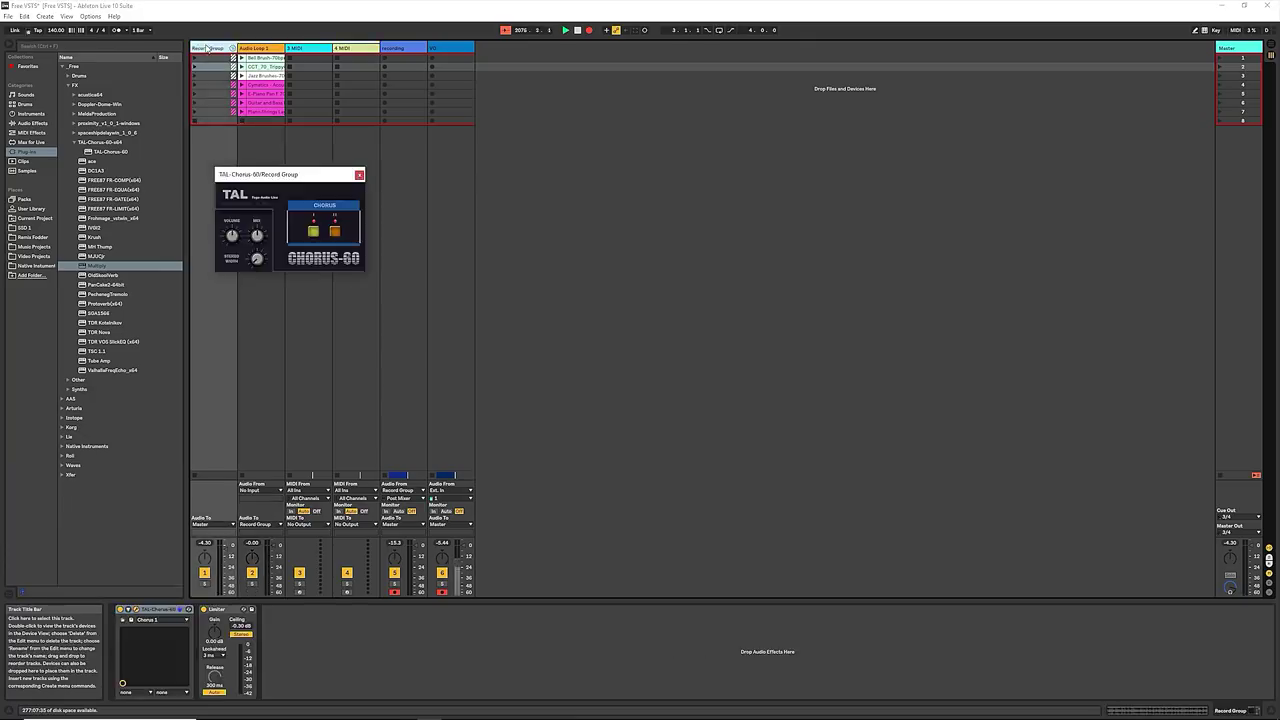
pyautogui.click(167, 634)
pyautogui.press('Delete')
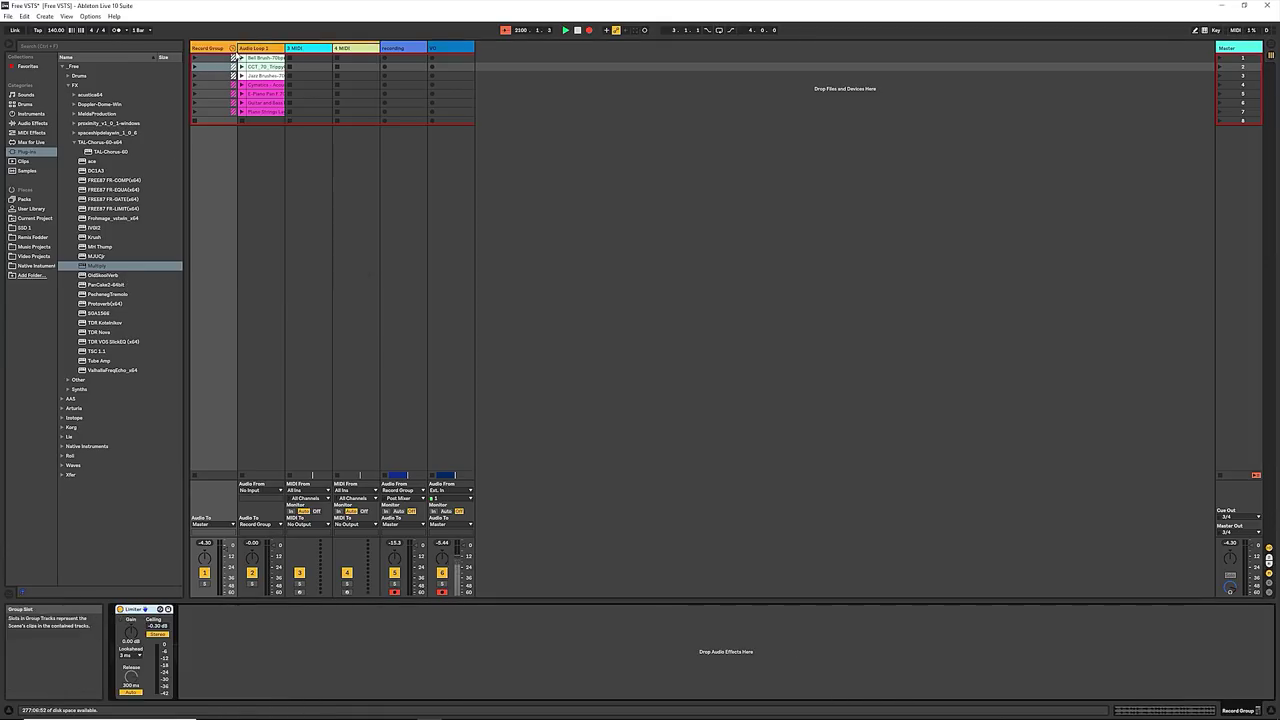
pyautogui.click(233, 48)
pyautogui.click(233, 48)
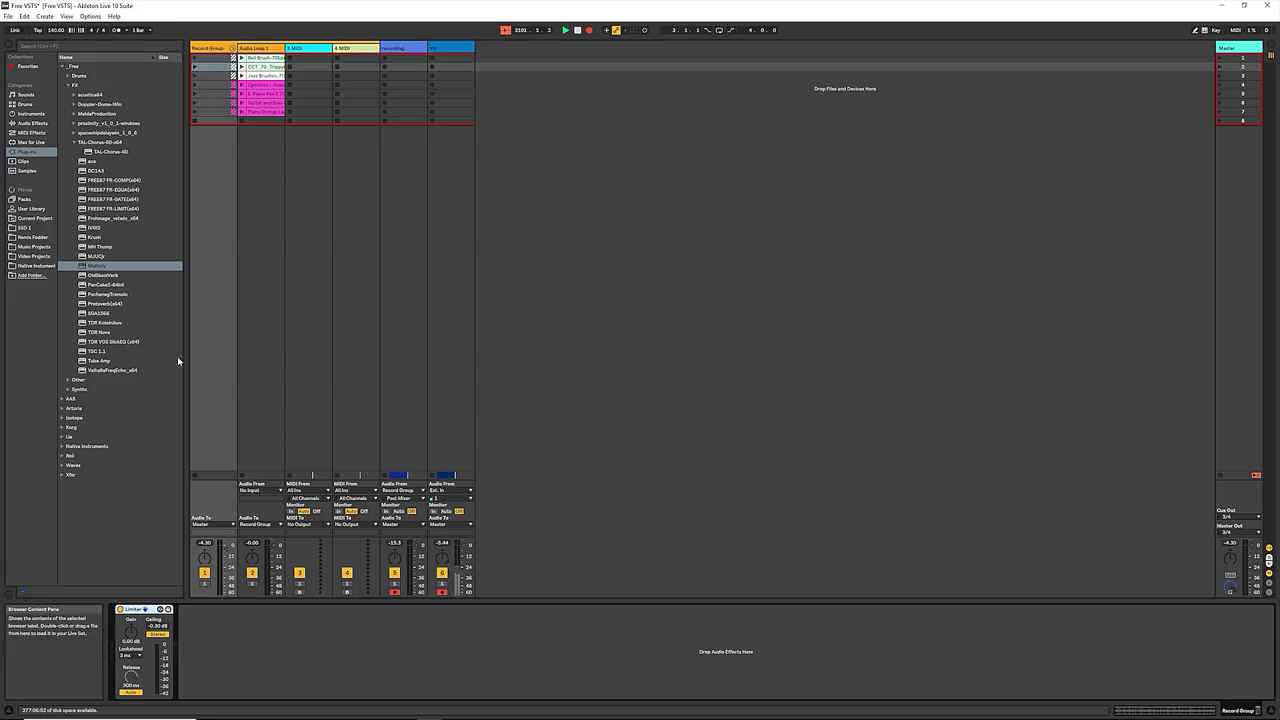